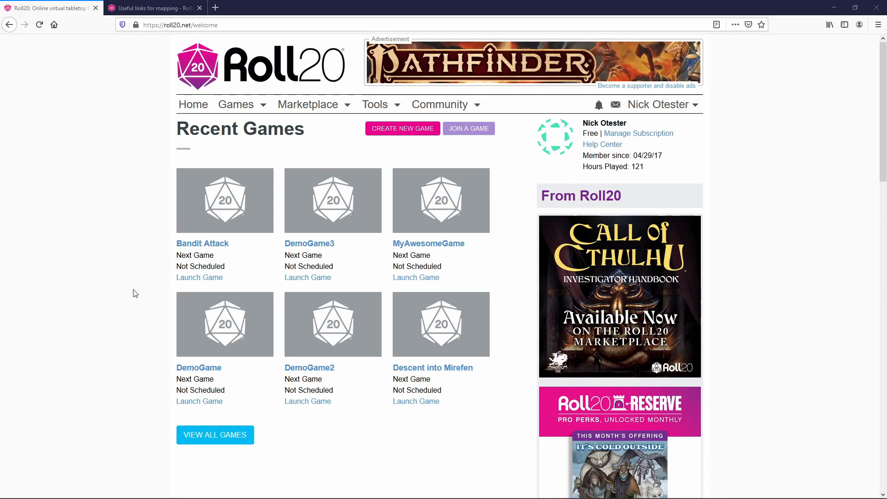
Step: Start creating a new game from the Roll20 welcome page
{"action": "left_click", "coordinate": [417, 132]}
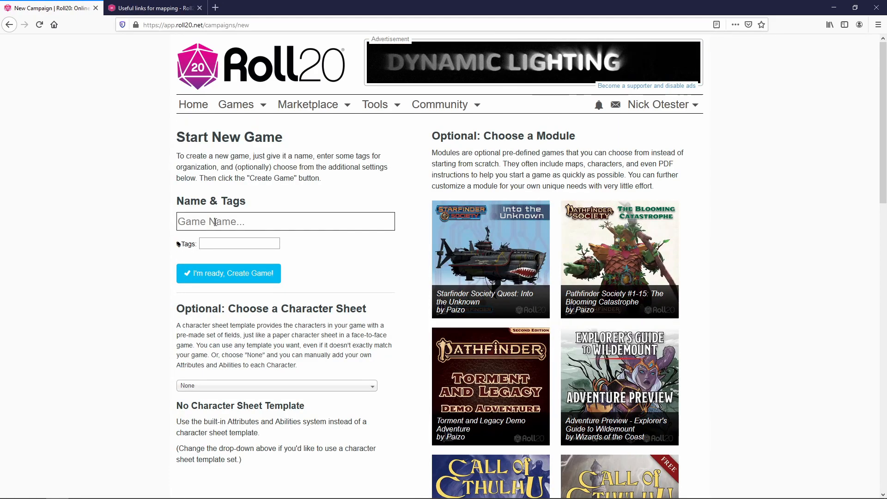
Step: Create the game 'Kobold Dungeon Exploration' using the D&D 5E by Roll20 character sheet
{"action": "left_click", "coordinate": [215, 222]}
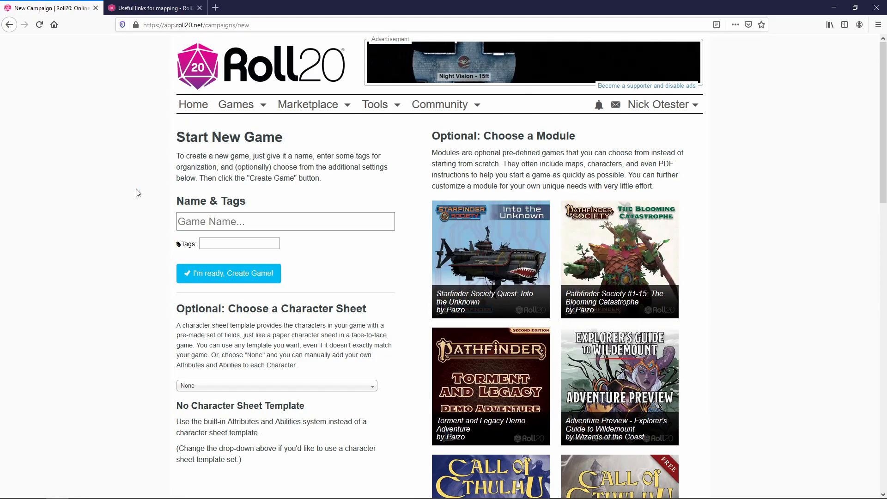
{"action": "type", "text": "Kobold Dungeon Exploration"}
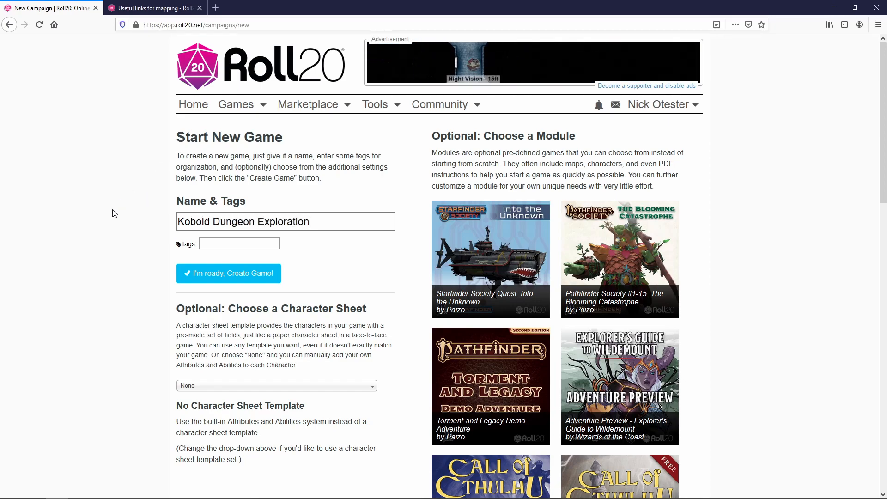
{"action": "scroll", "coordinate": [224, 279], "scroll_direction": "down", "scroll_amount": 2}
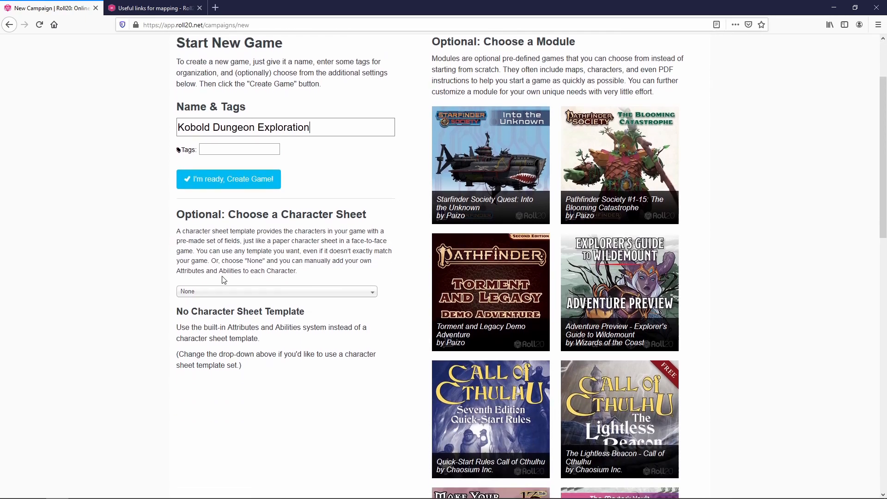
{"action": "left_click", "coordinate": [283, 296]}
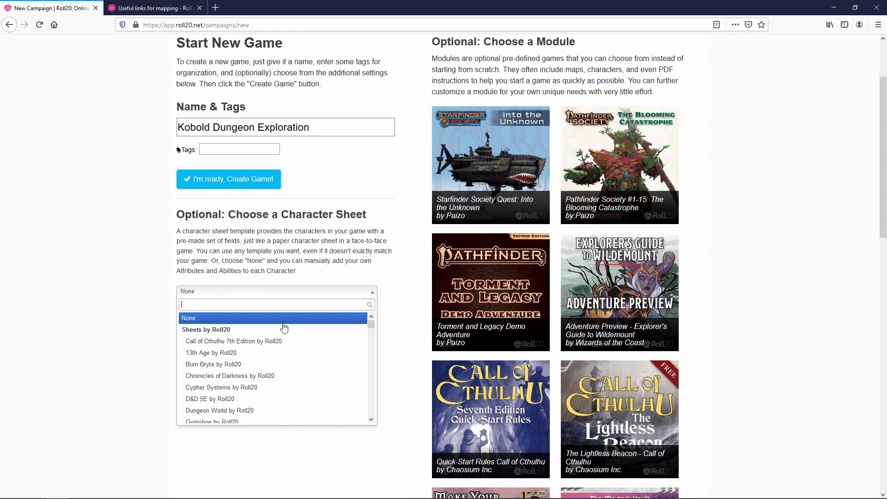
{"action": "left_click", "coordinate": [261, 399]}
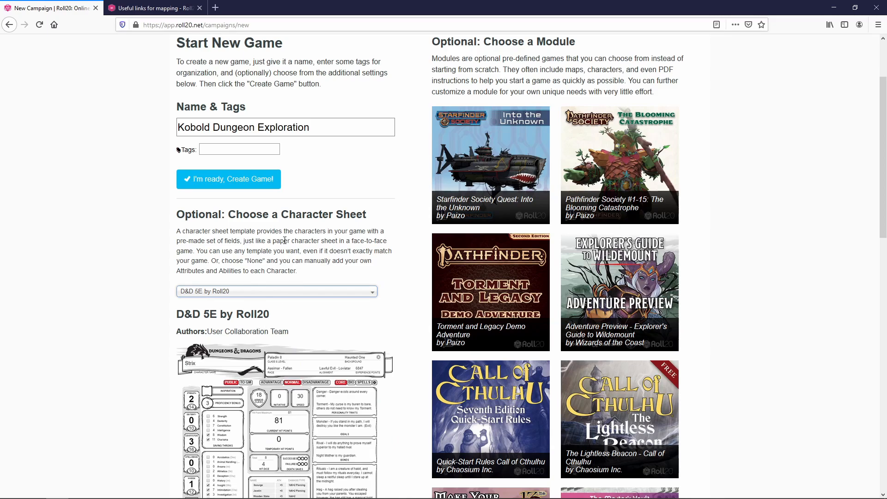
{"action": "left_click", "coordinate": [230, 184]}
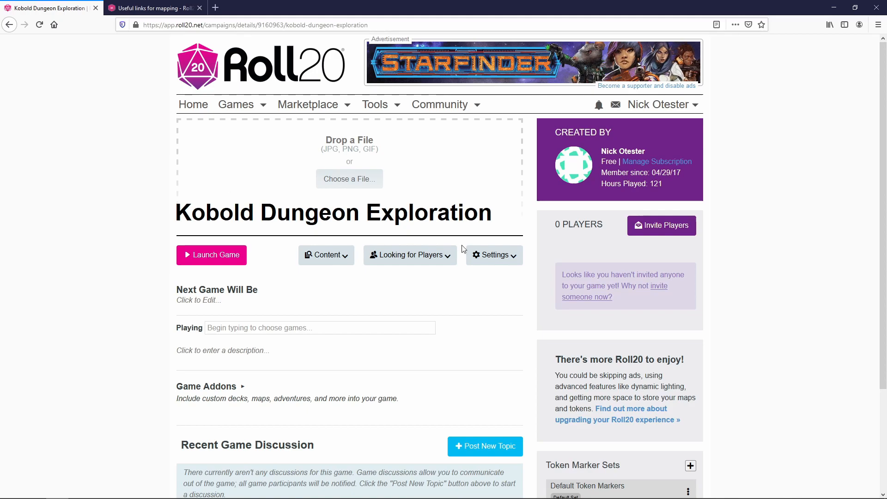
Step: Copy the game's share link from the Invite Players dialog
{"action": "left_click", "coordinate": [655, 231]}
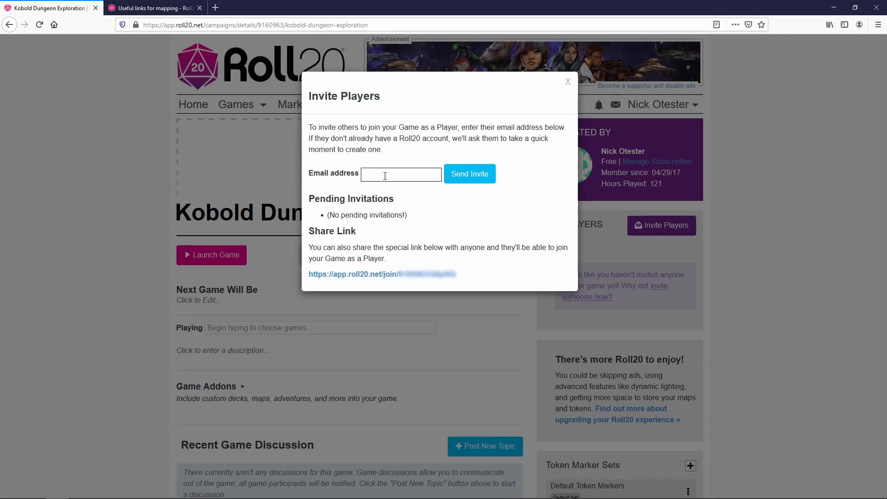
{"action": "left_click", "coordinate": [416, 175]}
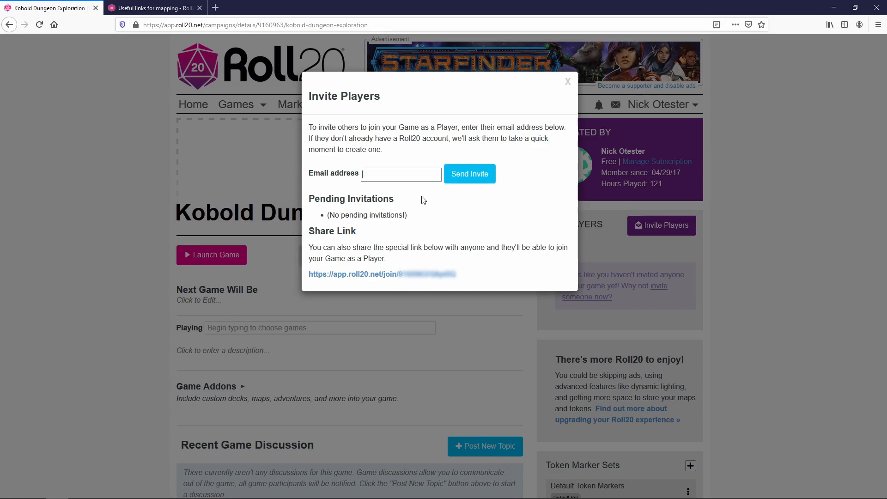
{"action": "right_click", "coordinate": [434, 276]}
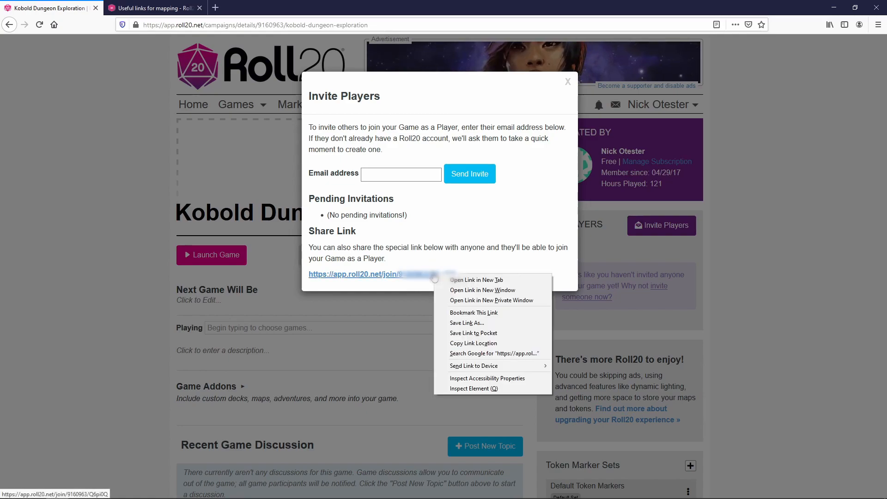
{"action": "left_click", "coordinate": [473, 343]}
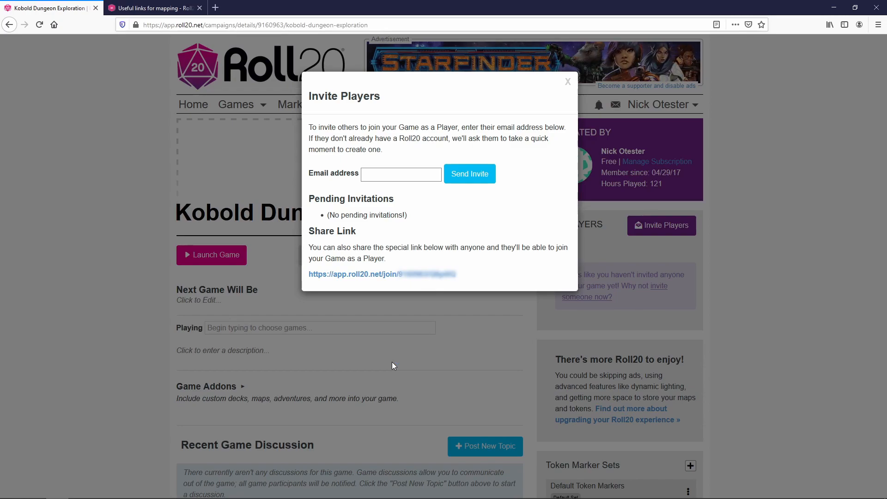
Step: Reload to confirm a player has joined, then launch Kobold Dungeon Exploration
{"action": "left_click", "coordinate": [400, 310]}
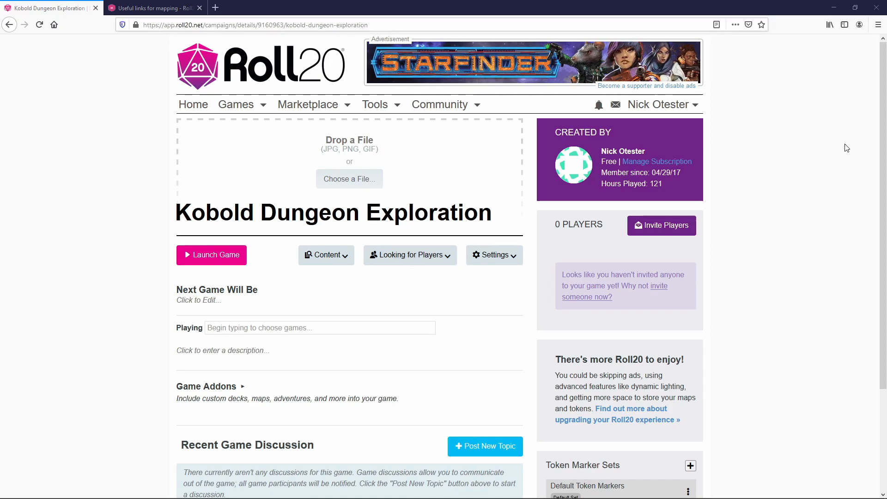
{"action": "left_click", "coordinate": [40, 27]}
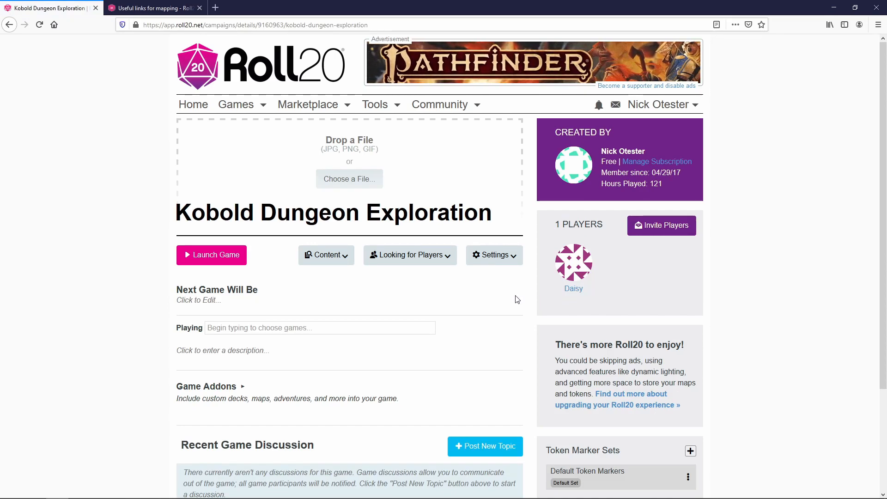
{"action": "left_click", "coordinate": [196, 264]}
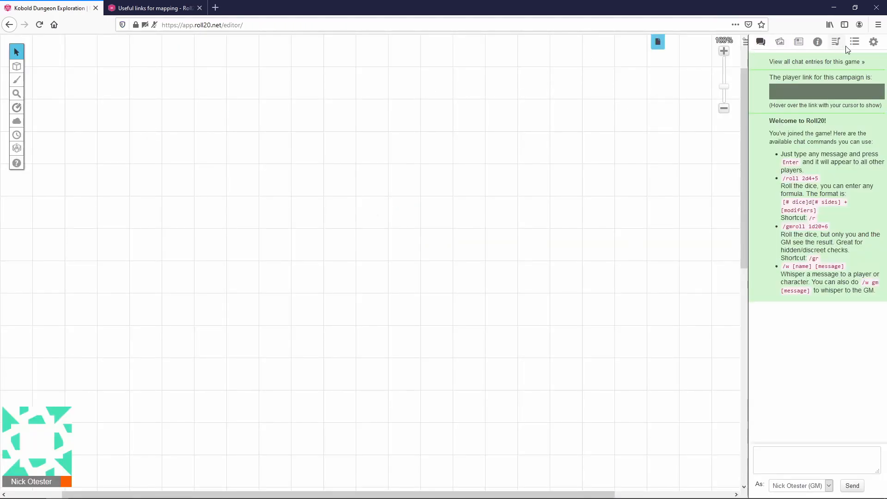
Step: Show the settings sidebar and scroll down to the Game Settings section
{"action": "left_click", "coordinate": [874, 43]}
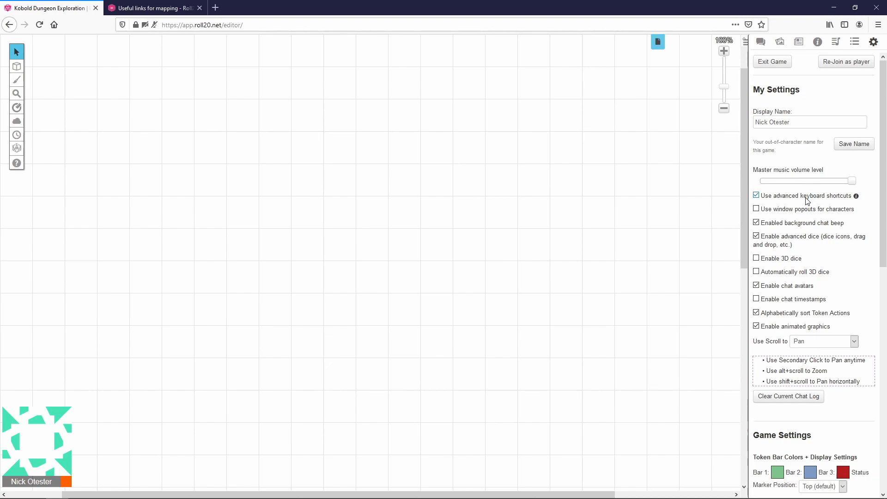
{"action": "scroll", "coordinate": [807, 200], "scroll_direction": "down", "scroll_amount": 5}
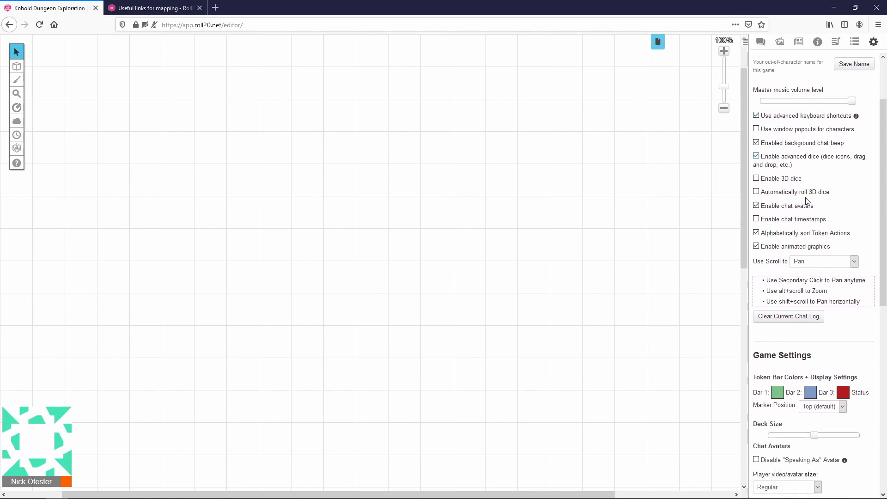
{"action": "scroll", "coordinate": [807, 200], "scroll_direction": "down", "scroll_amount": 2}
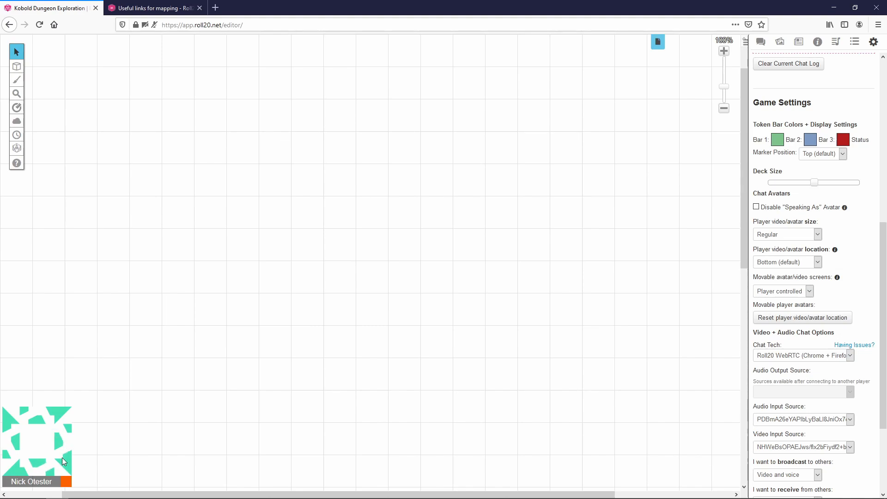
Step: Set player video/avatar size to Names only and Chat Tech to None (no video/audio)
{"action": "left_click", "coordinate": [817, 234]}
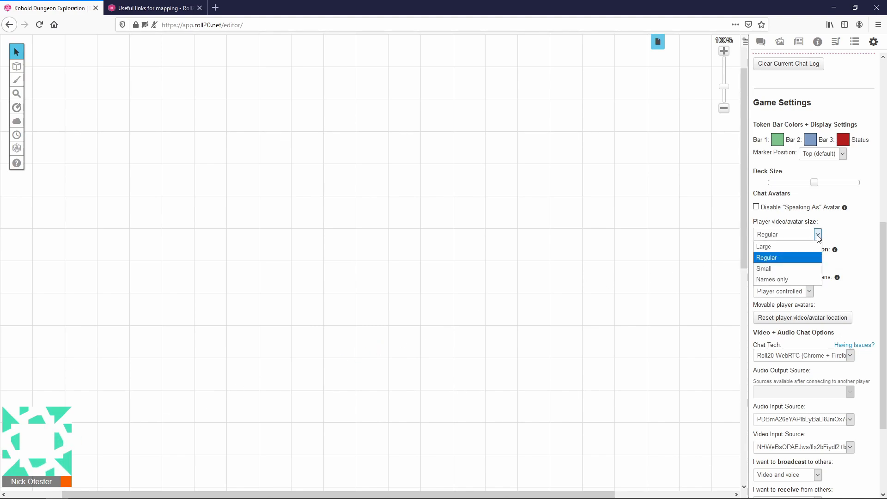
{"action": "left_click", "coordinate": [797, 280]}
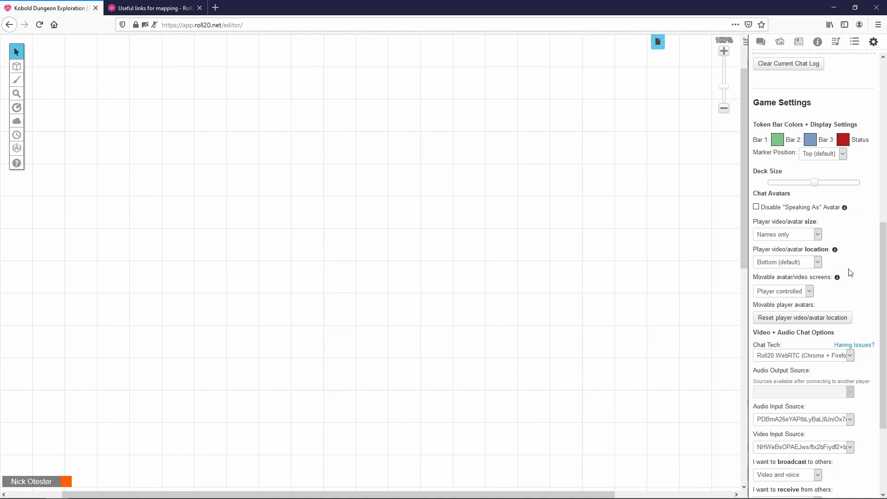
{"action": "scroll", "coordinate": [850, 270], "scroll_direction": "down", "scroll_amount": 3}
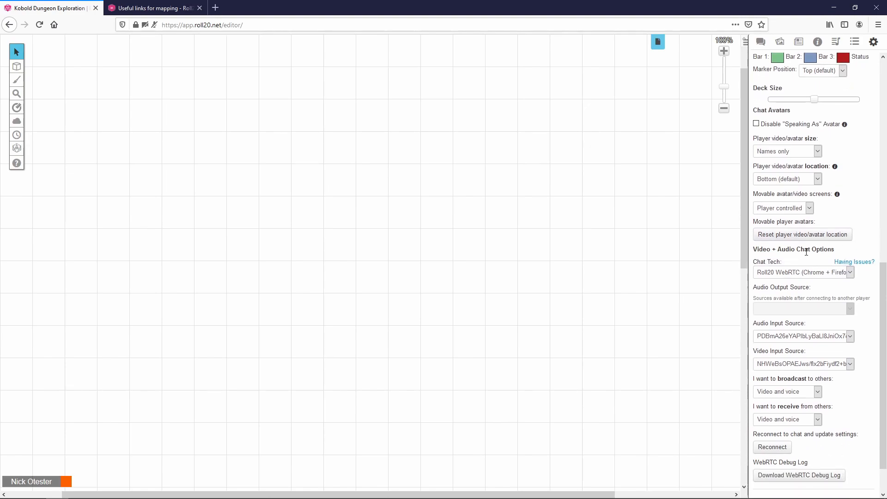
{"action": "left_click", "coordinate": [850, 273]}
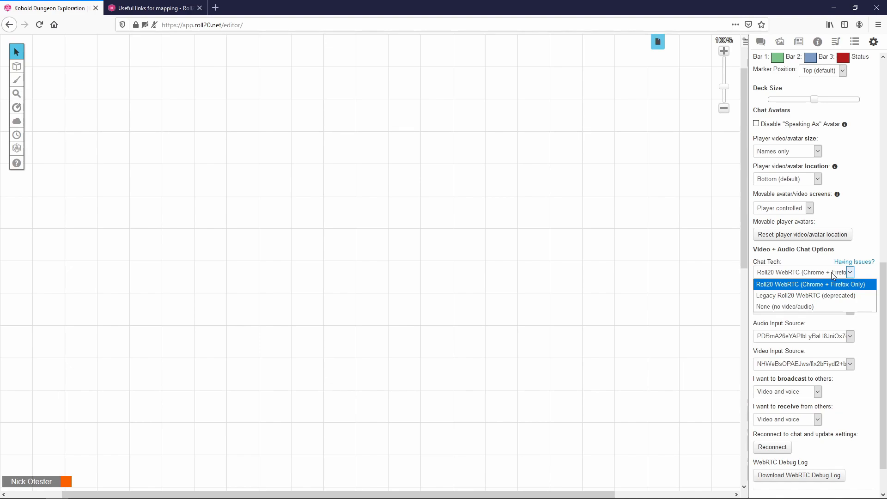
{"action": "left_click", "coordinate": [795, 306]}
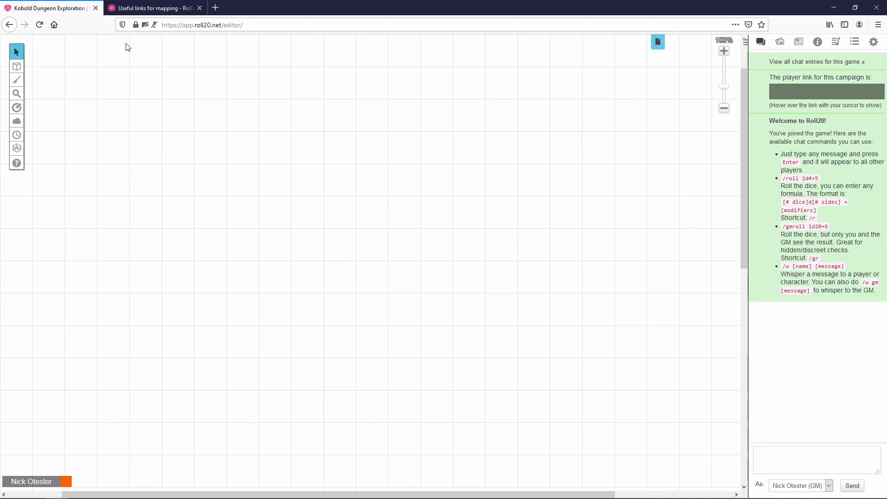
Step: Follow the wiki's Dungeon Channel link in a new tab to reach the DunGen Dungeon Generator
{"action": "left_click", "coordinate": [153, 8]}
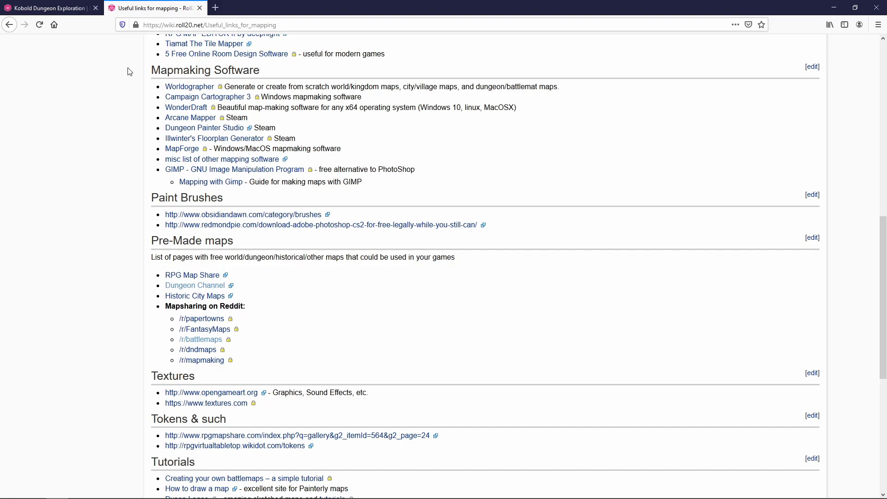
{"action": "right_click", "coordinate": [188, 290]}
{"action": "left_click", "coordinate": [221, 294]}
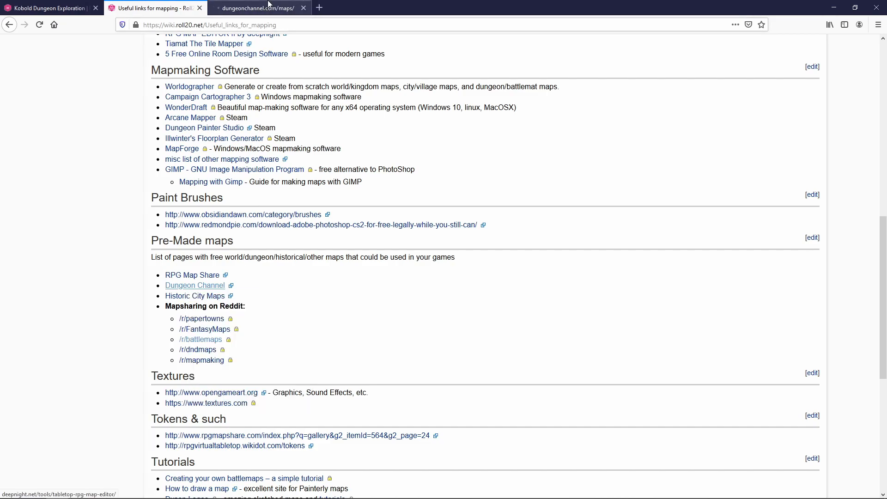
{"action": "left_click", "coordinate": [269, 4]}
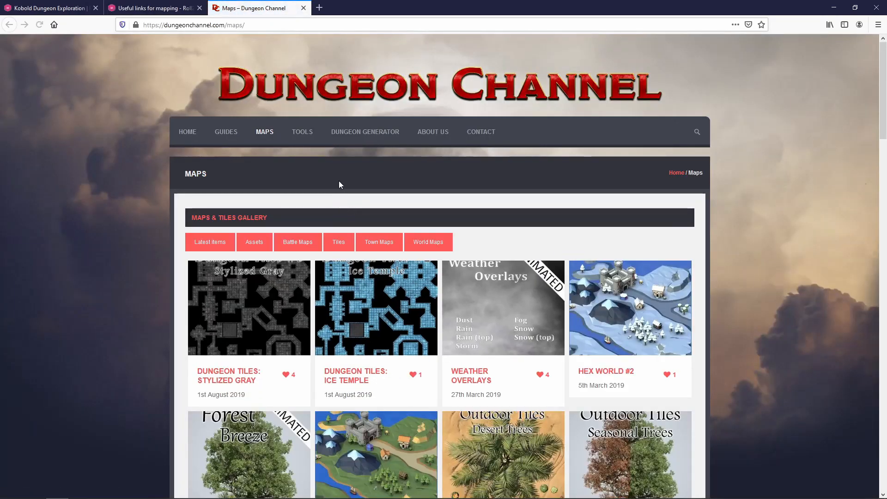
{"action": "left_click", "coordinate": [375, 135]}
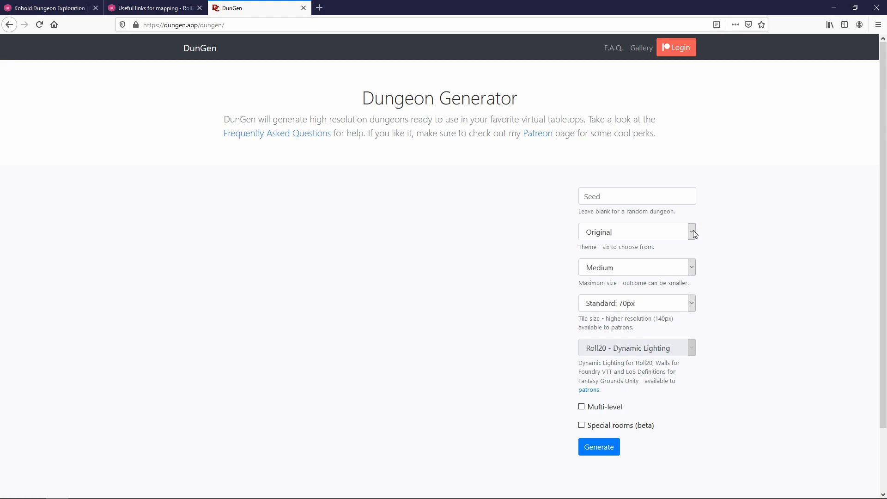
Step: Generate a random Tiny-size dungeon map in DunGen
{"action": "left_click", "coordinate": [691, 264]}
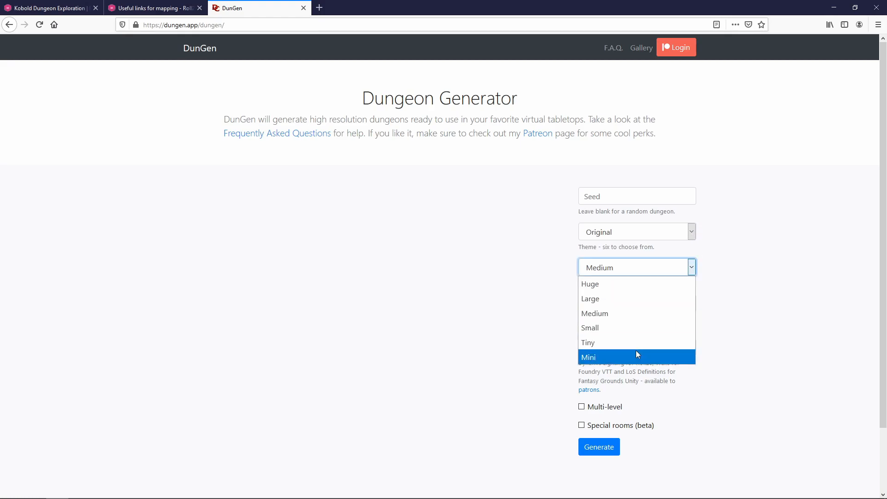
{"action": "left_click", "coordinate": [635, 343]}
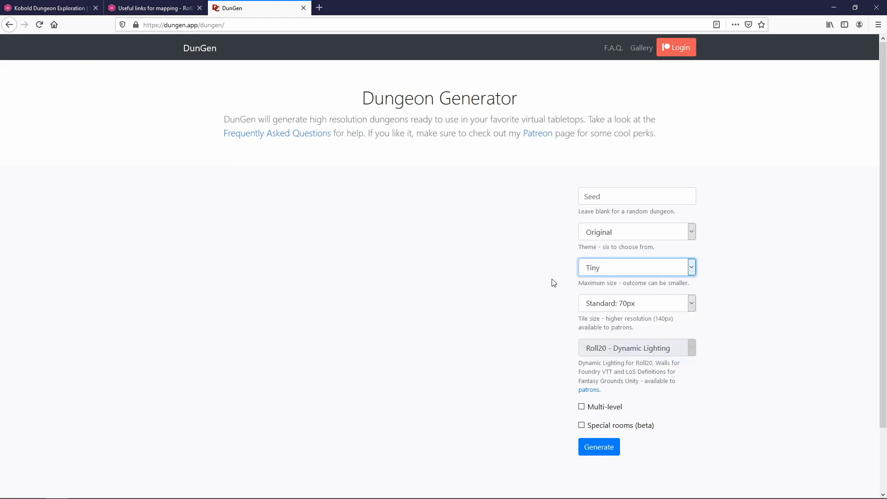
{"action": "left_click", "coordinate": [603, 455]}
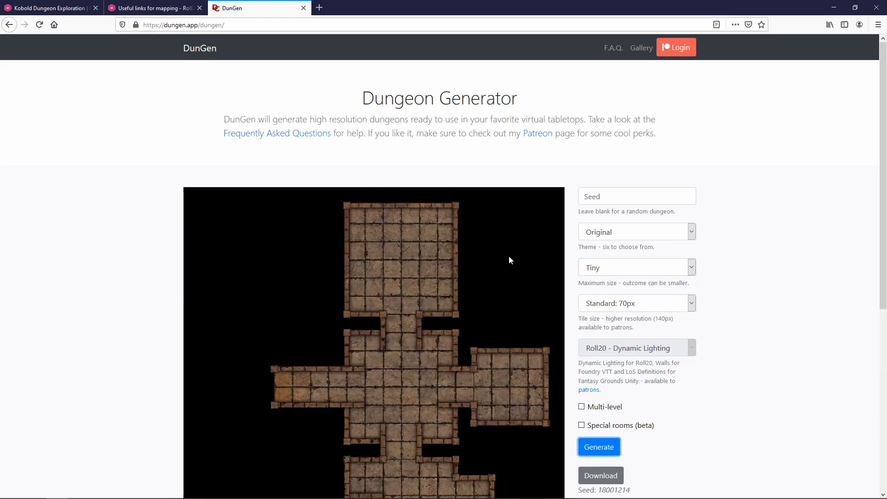
Step: Save the map image to Downloads as DunGen_18001214_original_tiny.jpg
{"action": "scroll", "coordinate": [508, 256], "scroll_direction": "down", "scroll_amount": 3}
{"action": "scroll", "coordinate": [334, 182], "scroll_direction": "down", "scroll_amount": 1}
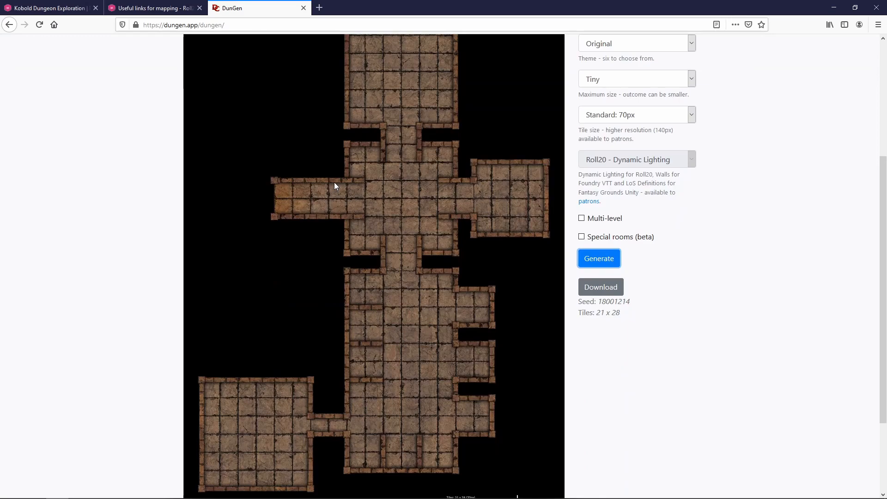
{"action": "scroll", "coordinate": [334, 182], "scroll_direction": "down", "scroll_amount": 1}
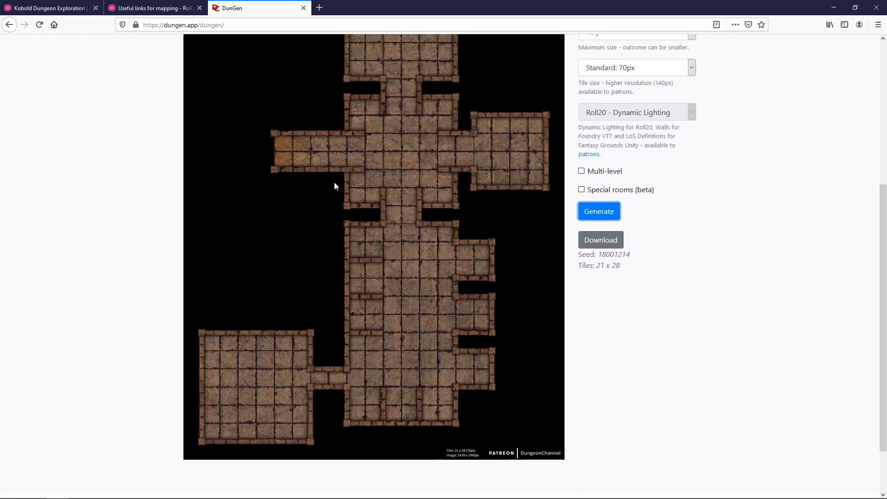
{"action": "scroll", "coordinate": [334, 184], "scroll_direction": "down", "scroll_amount": 1}
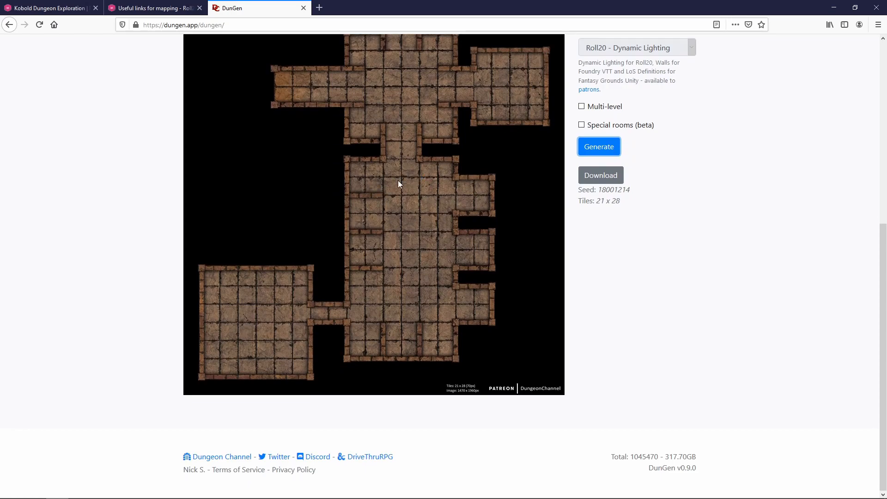
{"action": "right_click", "coordinate": [398, 180]}
{"action": "left_click", "coordinate": [450, 217]}
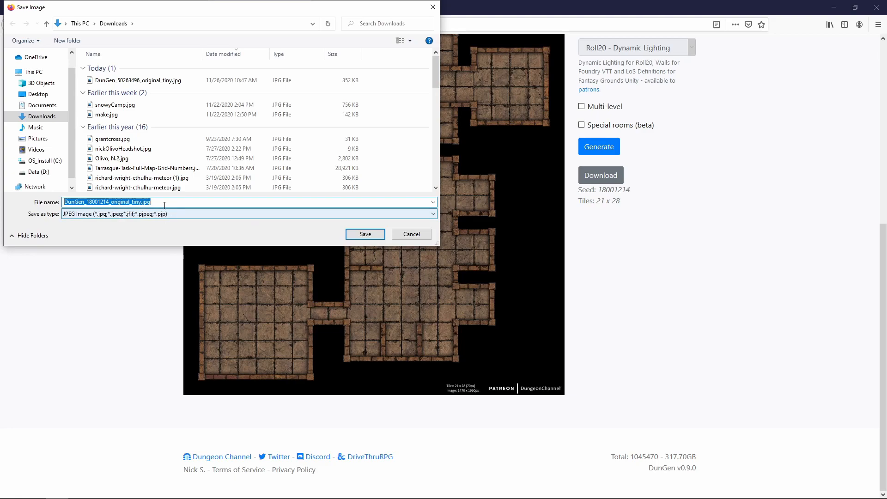
{"action": "left_click", "coordinate": [364, 234]}
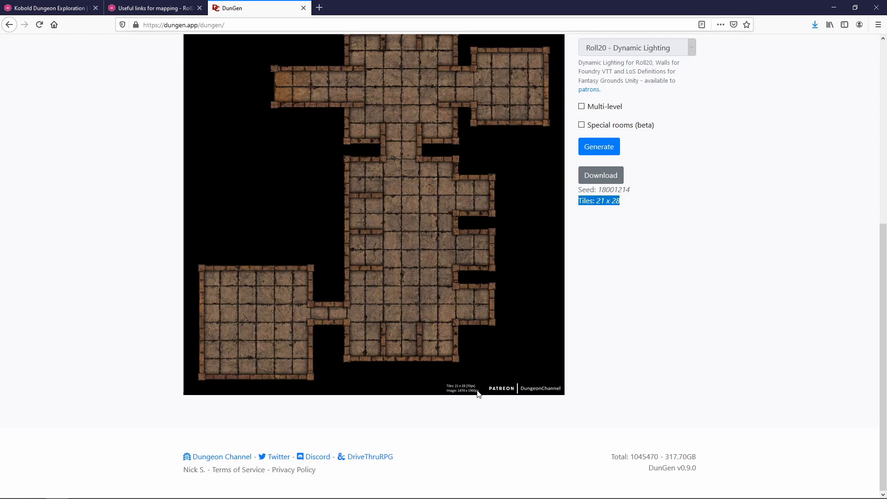
Step: Upload DunGen_18001214_original_tiny.jpg to My Library in the Roll20 art library
{"action": "left_click", "coordinate": [55, 10]}
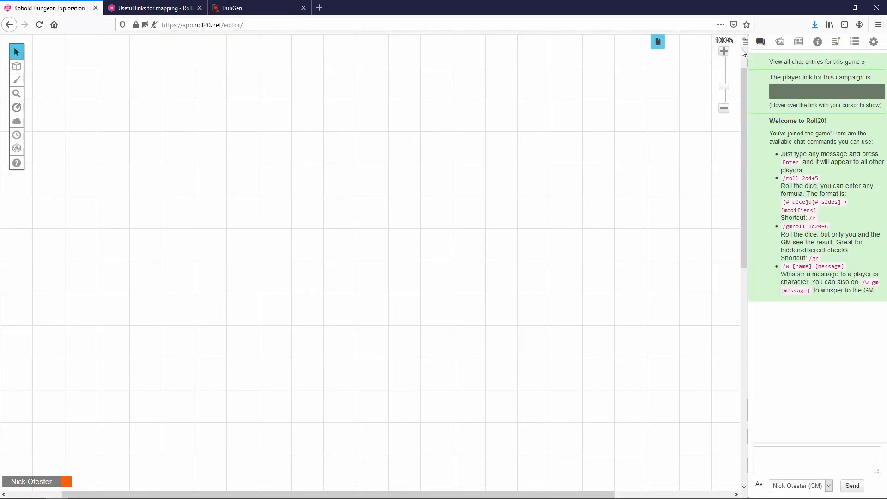
{"action": "left_click", "coordinate": [780, 43]}
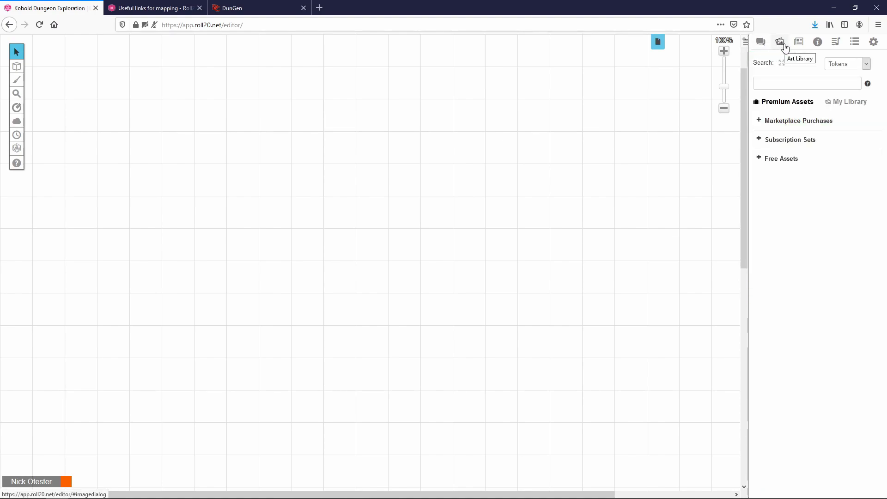
{"action": "left_click", "coordinate": [849, 102]}
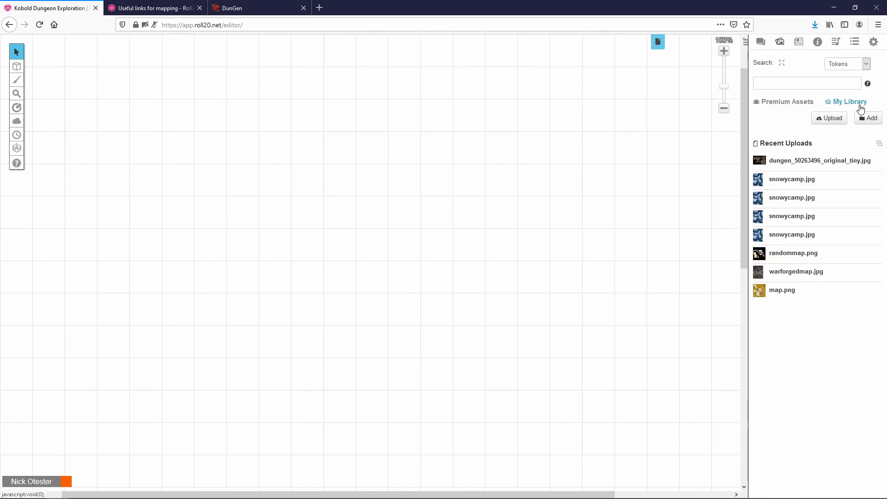
{"action": "left_click", "coordinate": [824, 121]}
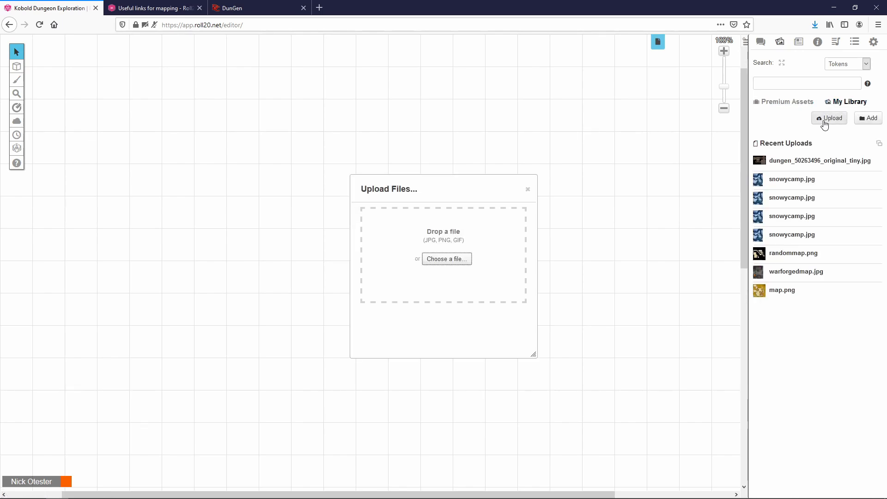
{"action": "left_click", "coordinate": [459, 260]}
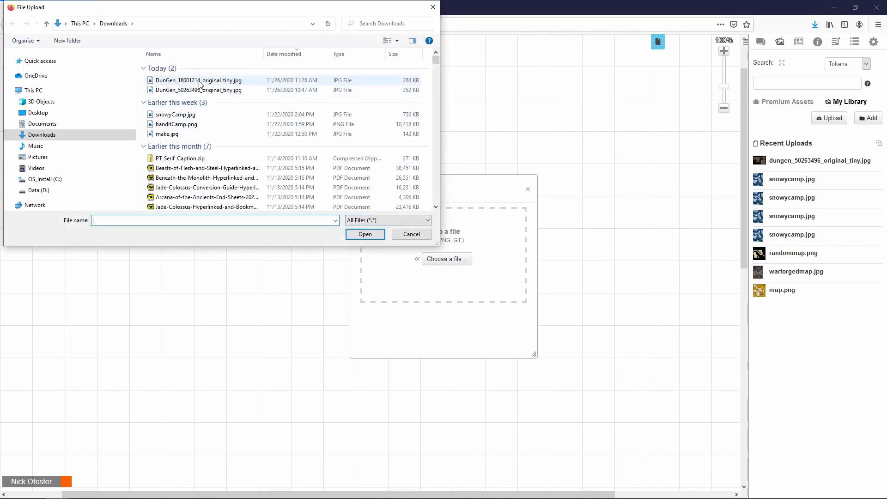
{"action": "left_click", "coordinate": [206, 83]}
{"action": "left_click", "coordinate": [364, 235]}
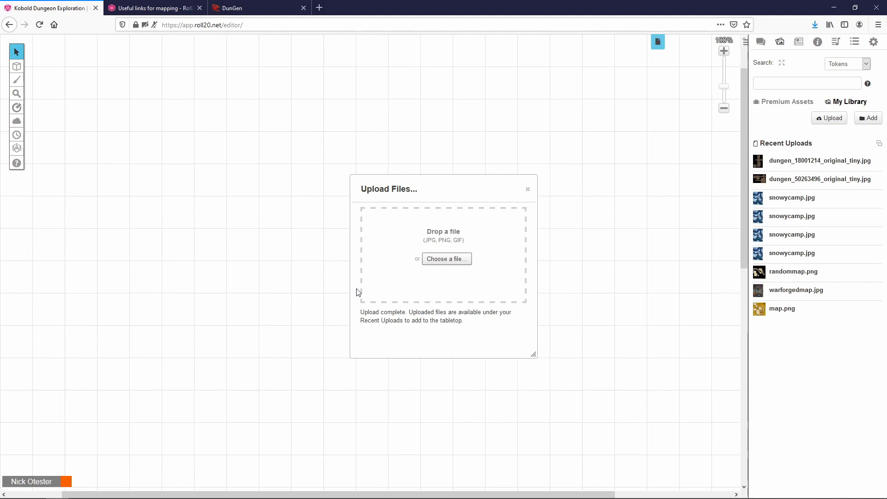
{"action": "left_click", "coordinate": [532, 191]}
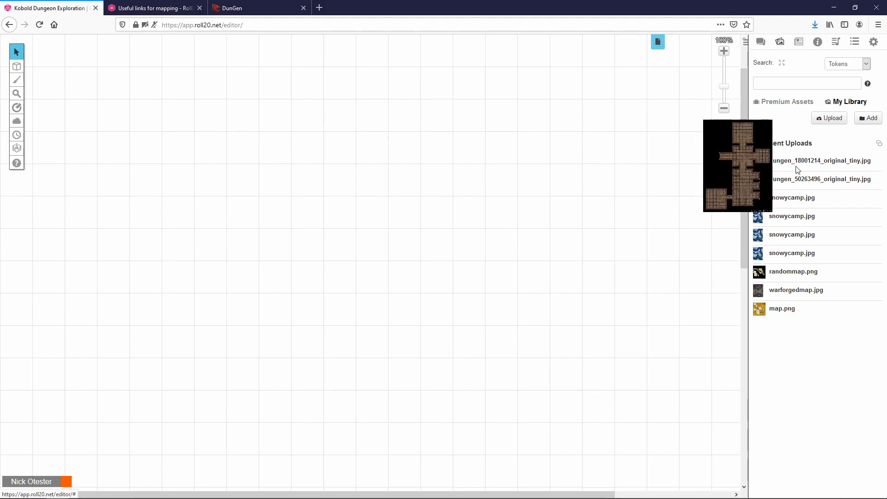
Step: Place the uploaded dungeon map on the tabletop and bring up its Set Dimensions dialog
{"action": "left_click_drag", "start_coordinate": [798, 163], "coordinate": [313, 160]}
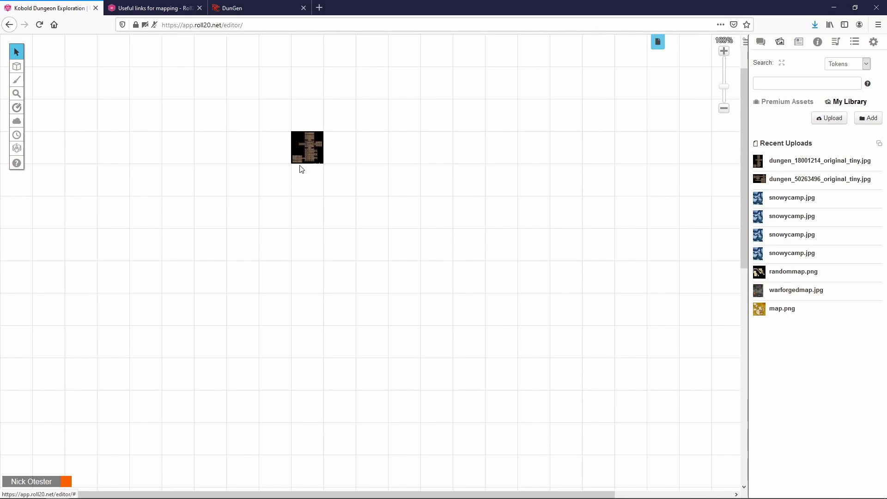
{"action": "right_click", "coordinate": [308, 150]}
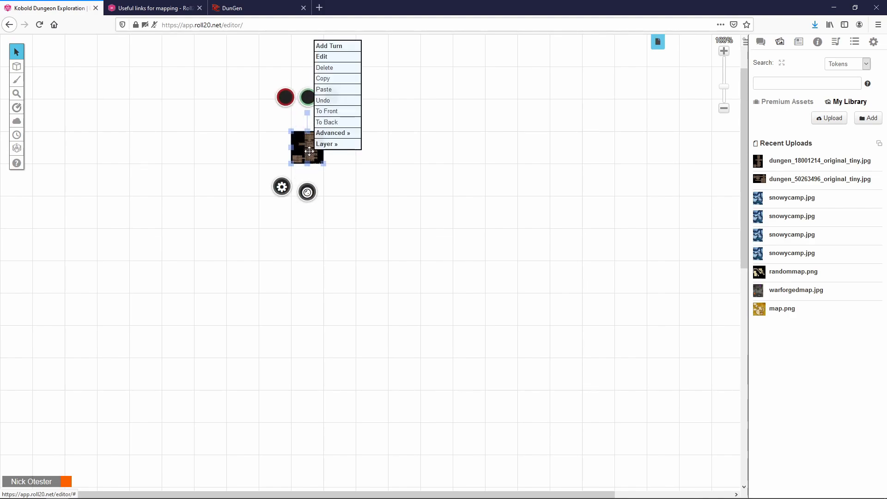
{"action": "mouse_move", "coordinate": [344, 139]}
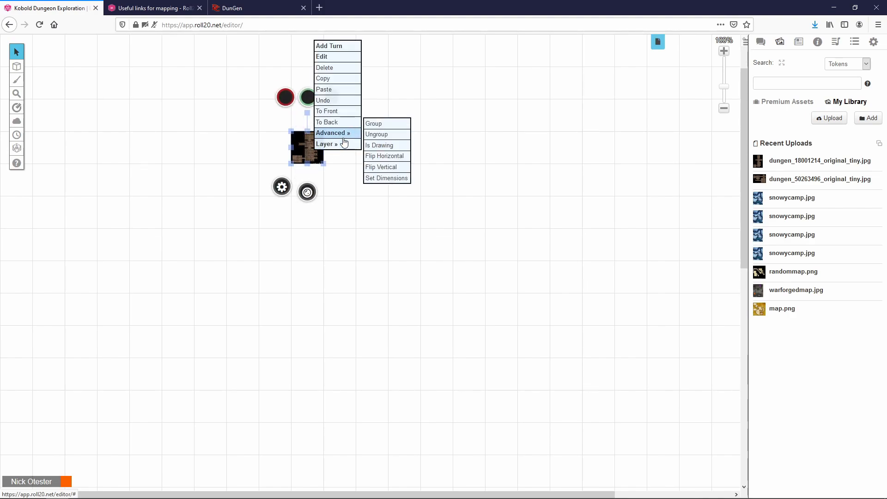
{"action": "left_click", "coordinate": [391, 180]}
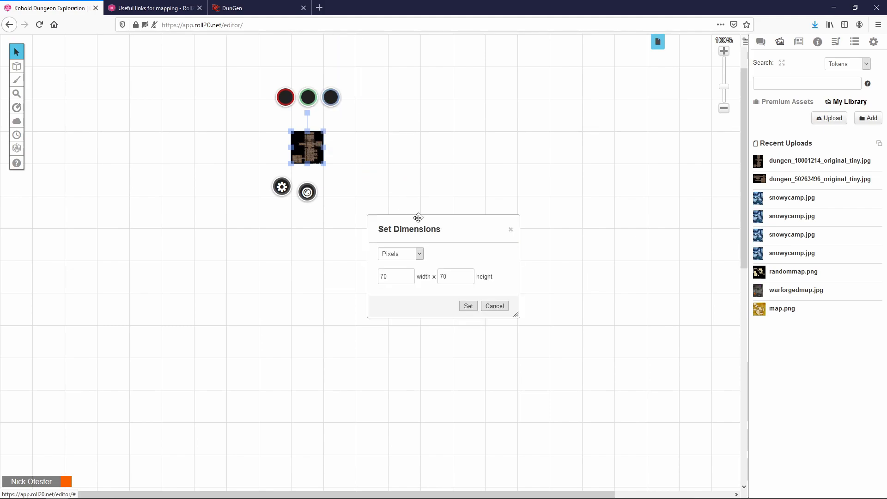
Step: Resize the map to 21 x 28 units, matching DunGen's tile count
{"action": "left_click", "coordinate": [419, 254]}
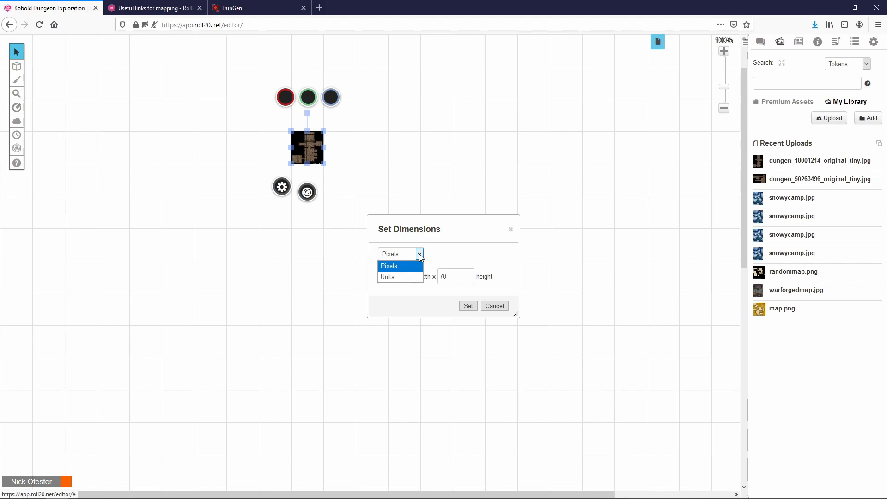
{"action": "left_click", "coordinate": [409, 277]}
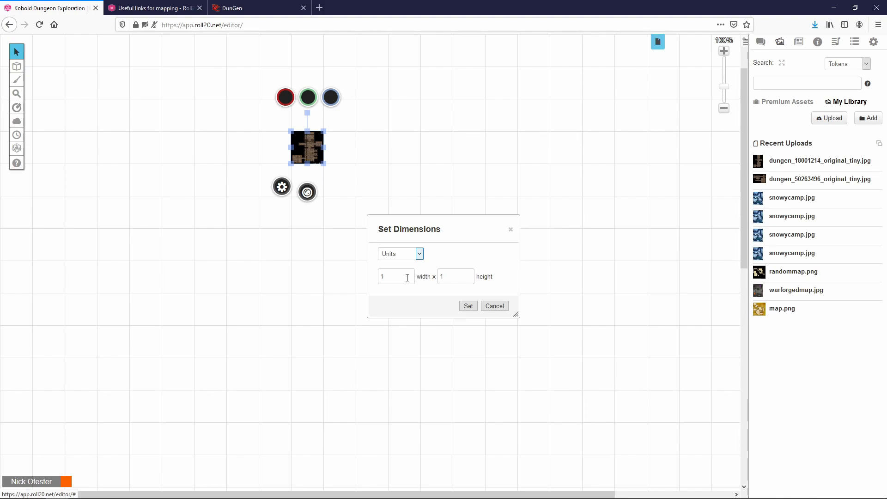
{"action": "left_click", "coordinate": [283, 9]}
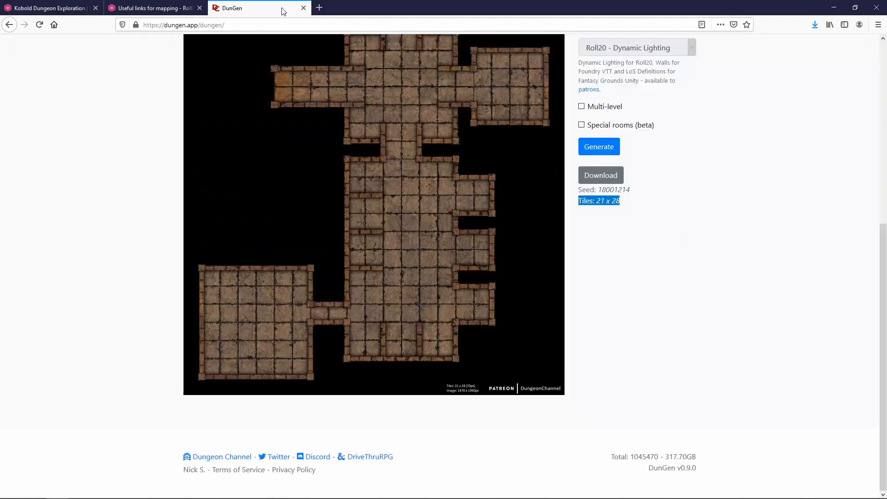
{"action": "double_click", "coordinate": [601, 206]}
{"action": "left_click", "coordinate": [43, 10]}
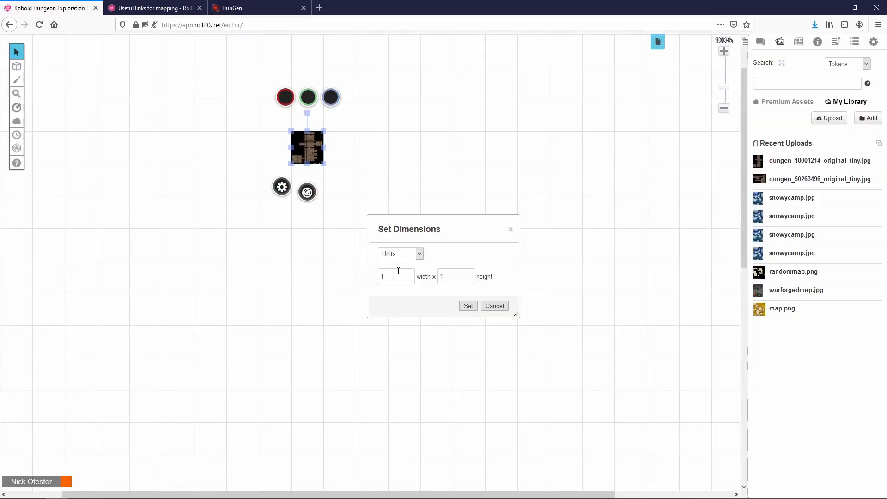
{"action": "double_click", "coordinate": [382, 277]}
{"action": "type", "text": "21"}
{"action": "key", "text": "Tab"}
{"action": "type", "text": "28"}
{"action": "left_click", "coordinate": [468, 306]}
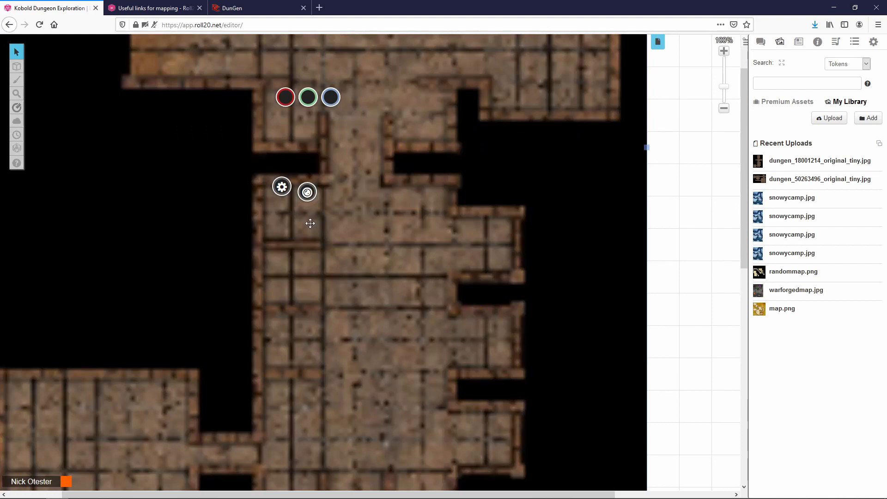
Step: Drag the dungeon map so its top-left corner sits on the page's top-left corner
{"action": "scroll", "coordinate": [308, 220], "scroll_direction": "up", "scroll_amount": 2}
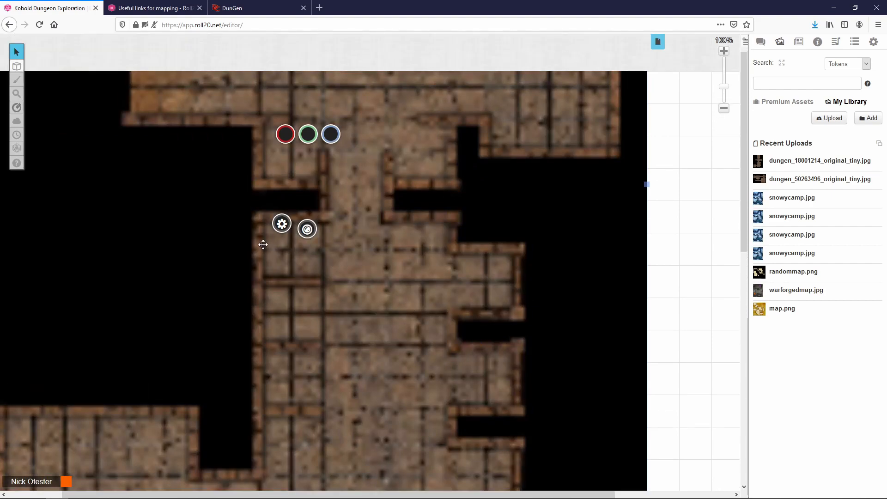
{"action": "left_click_drag", "start_coordinate": [111, 127], "coordinate": [204, 192]}
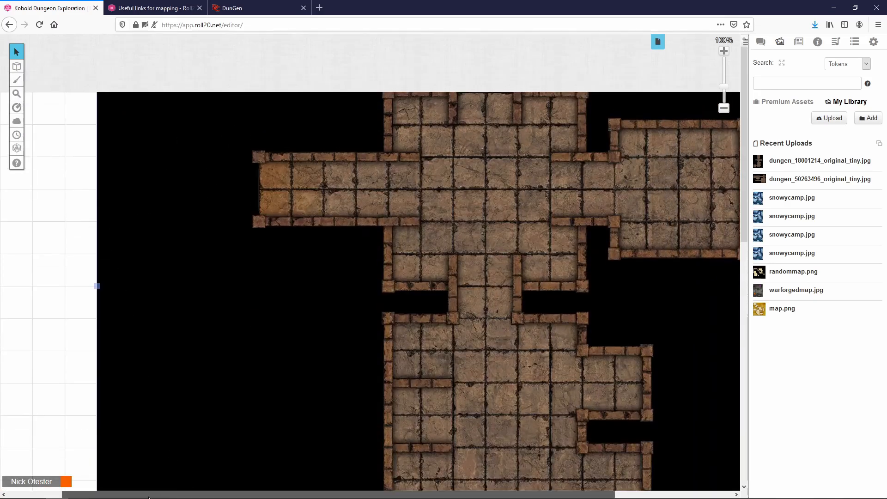
{"action": "left_click_drag", "start_coordinate": [160, 497], "coordinate": [104, 496]}
{"action": "left_click_drag", "start_coordinate": [237, 183], "coordinate": [203, 321]}
{"action": "left_click_drag", "start_coordinate": [169, 150], "coordinate": [138, 280]}
{"action": "left_click_drag", "start_coordinate": [139, 128], "coordinate": [109, 129]}
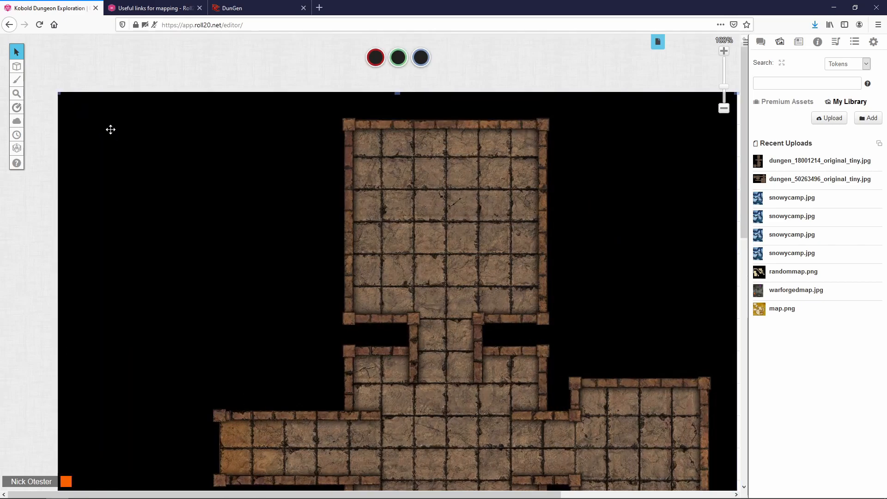
Step: Zoom out three steps to see the whole map on the page
{"action": "left_click", "coordinate": [724, 108]}
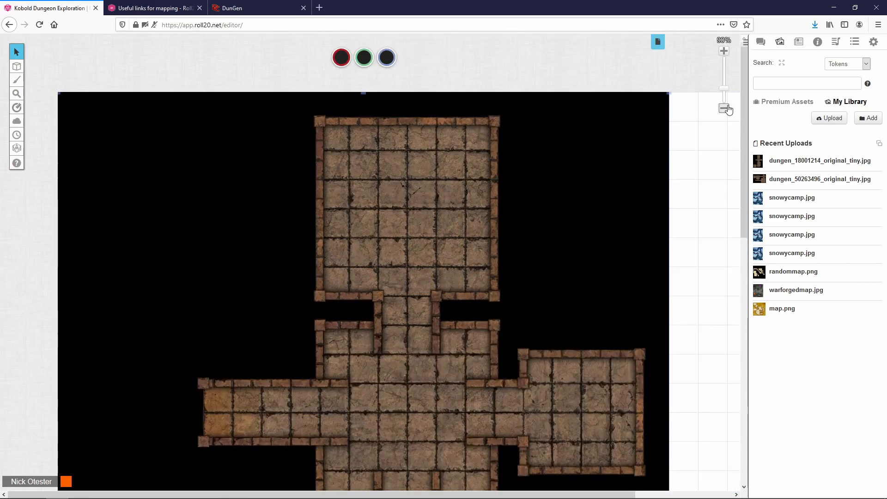
{"action": "left_click", "coordinate": [724, 108]}
{"action": "left_click", "coordinate": [724, 108]}
{"action": "left_click", "coordinate": [724, 108]}
{"action": "scroll", "coordinate": [366, 187], "scroll_direction": "down", "scroll_amount": 5}
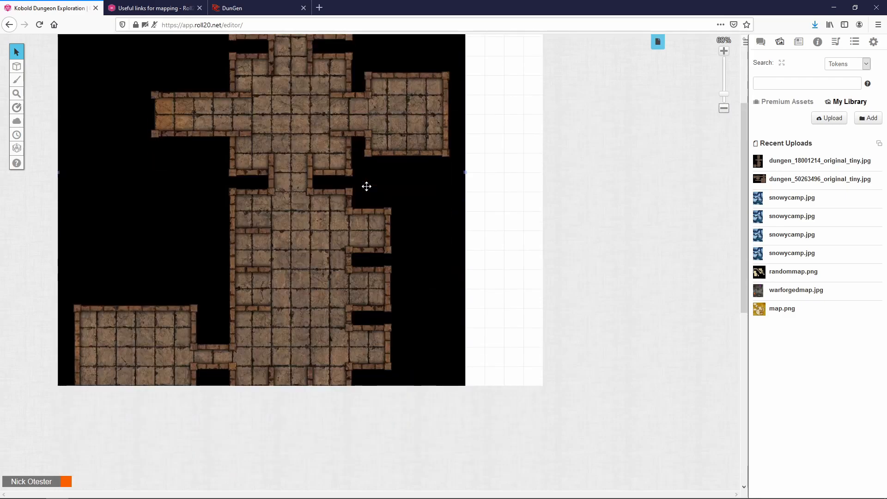
{"action": "scroll", "coordinate": [503, 257], "scroll_direction": "up", "scroll_amount": 2}
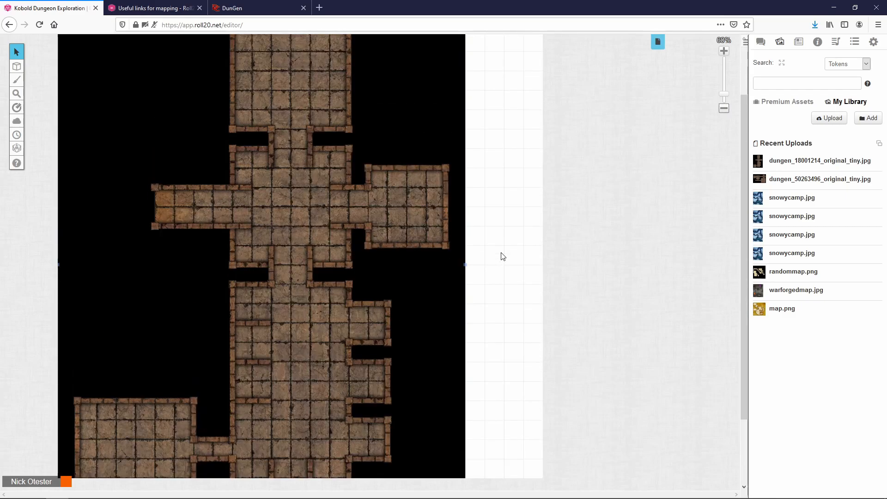
{"action": "scroll", "coordinate": [503, 257], "scroll_direction": "up", "scroll_amount": 2}
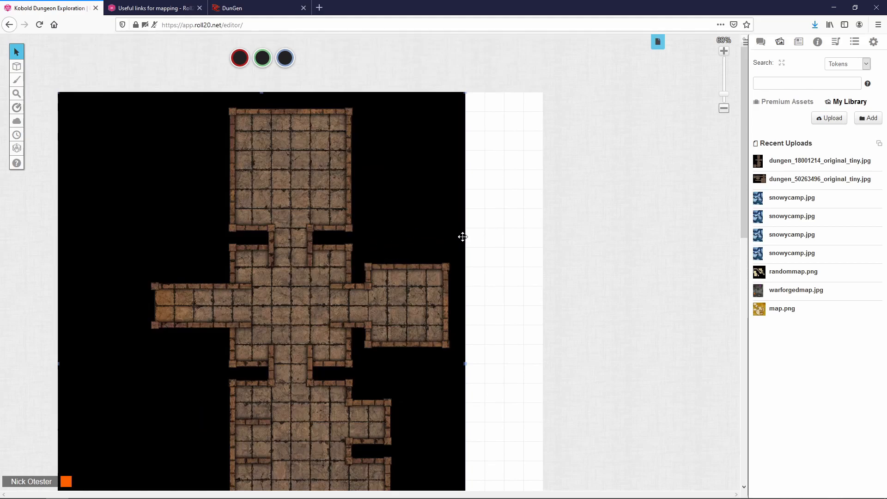
Step: Open the Start page's settings and check the map's pixel size in DunGen
{"action": "left_click", "coordinate": [659, 47]}
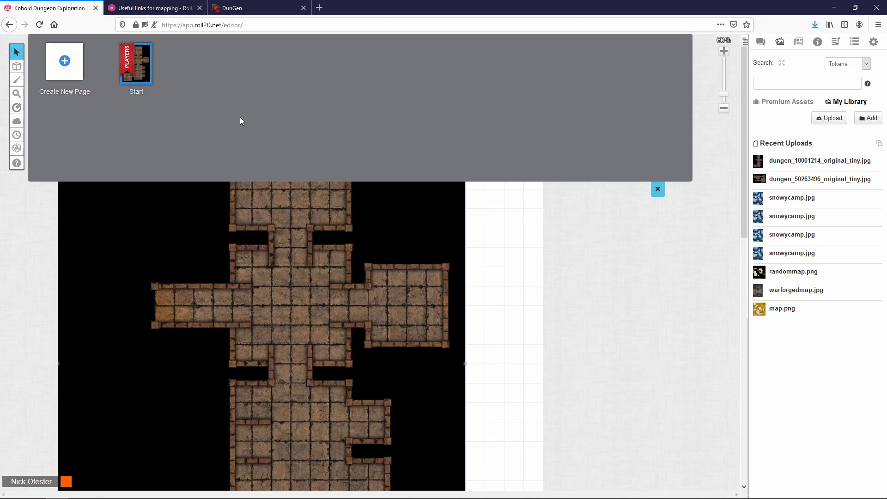
{"action": "mouse_move", "coordinate": [141, 90]}
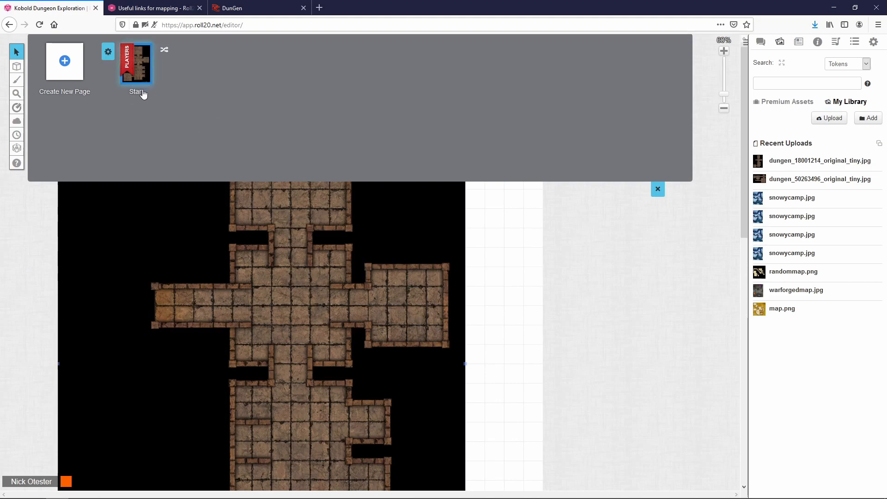
{"action": "left_click", "coordinate": [108, 54]}
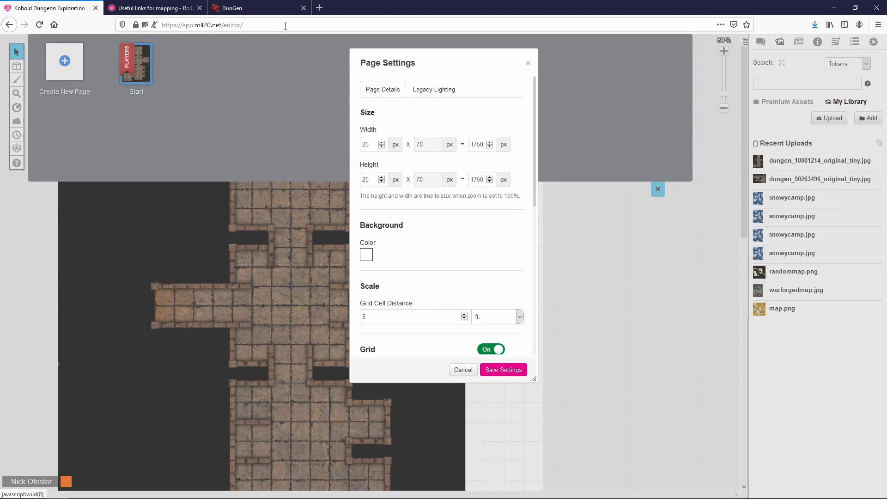
{"action": "left_click", "coordinate": [277, 7]}
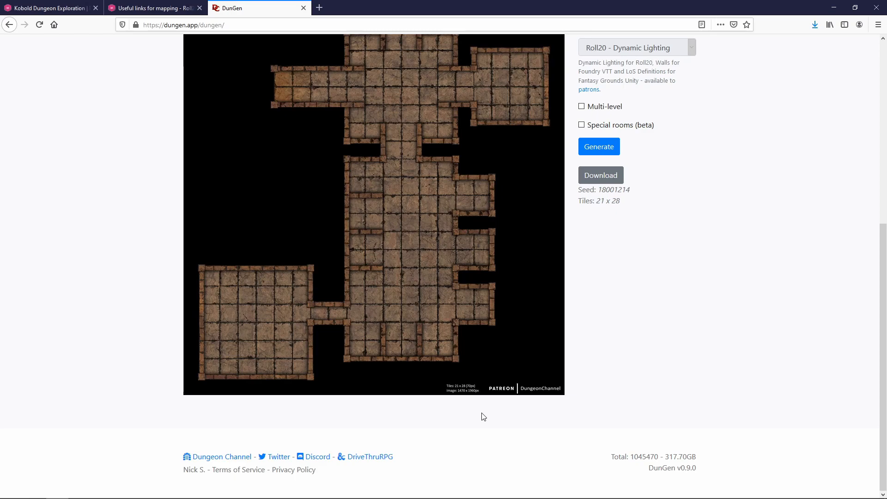
{"action": "scroll", "coordinate": [483, 409], "scroll_direction": "up", "scroll_amount": 3}
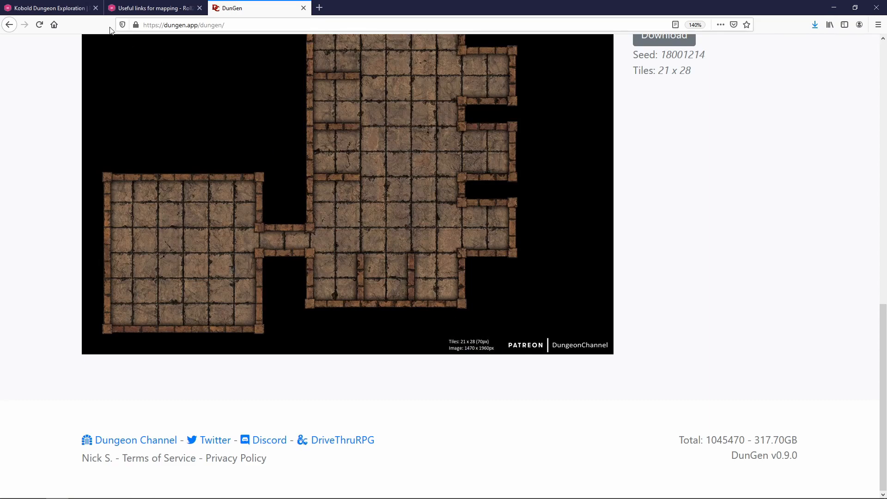
{"action": "left_click", "coordinate": [57, 9]}
Step: Set the page width to 1470 px and height to 1960 px, and save
{"action": "double_click", "coordinate": [479, 145]}
{"action": "type", "text": "1470"}
{"action": "double_click", "coordinate": [477, 175]}
{"action": "type", "text": "1960"}
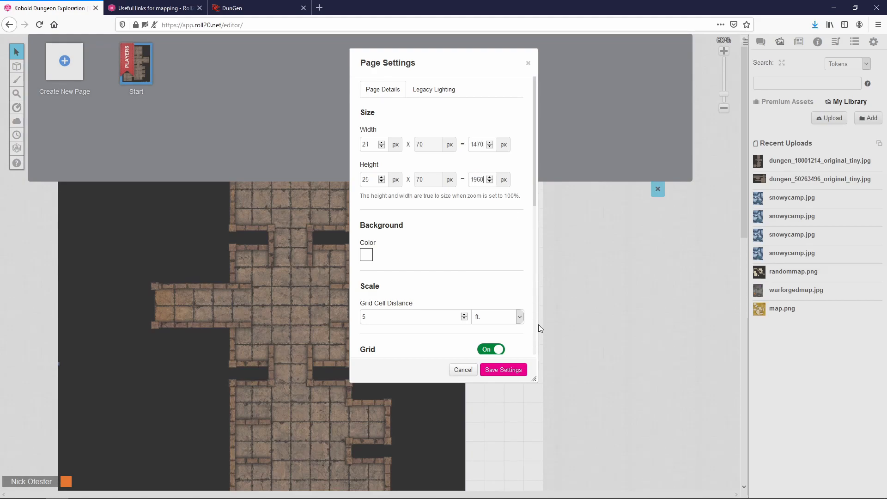
{"action": "left_click", "coordinate": [512, 368]}
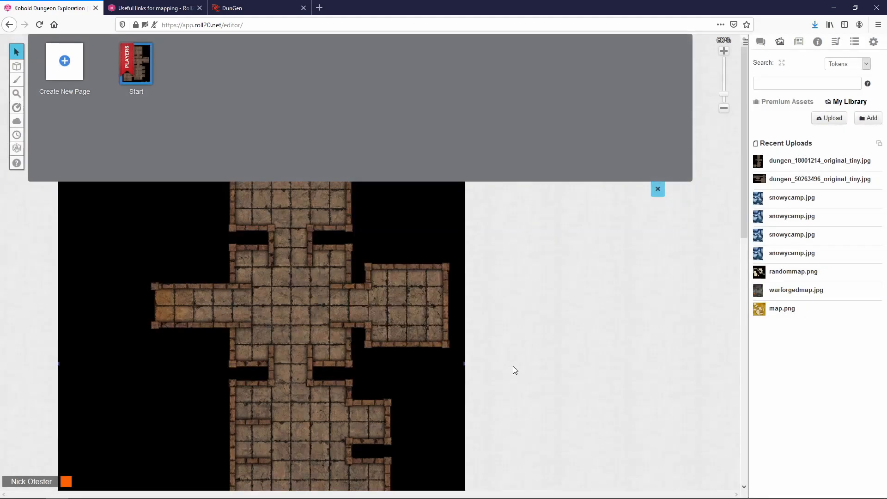
Step: Close the page list and scroll over the map to review the dungeon rooms
{"action": "left_click", "coordinate": [657, 189]}
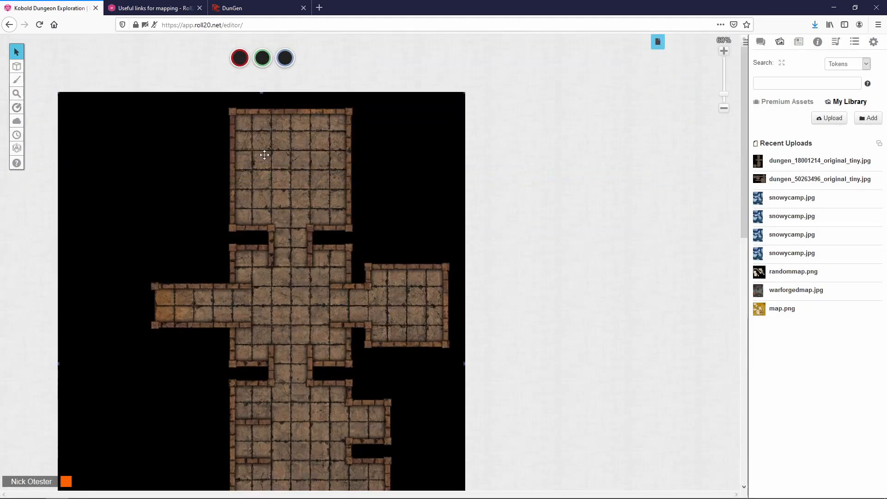
{"action": "scroll", "coordinate": [264, 155], "scroll_direction": "down", "scroll_amount": 3}
{"action": "scroll", "coordinate": [264, 155], "scroll_direction": "down", "scroll_amount": 2}
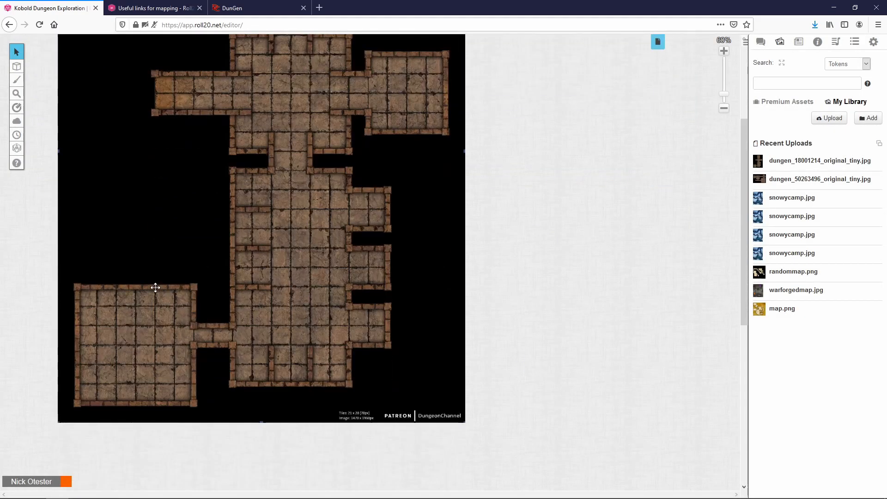
{"action": "scroll", "coordinate": [211, 331], "scroll_direction": "up", "scroll_amount": 3}
{"action": "scroll", "coordinate": [212, 330], "scroll_direction": "up", "scroll_amount": 3}
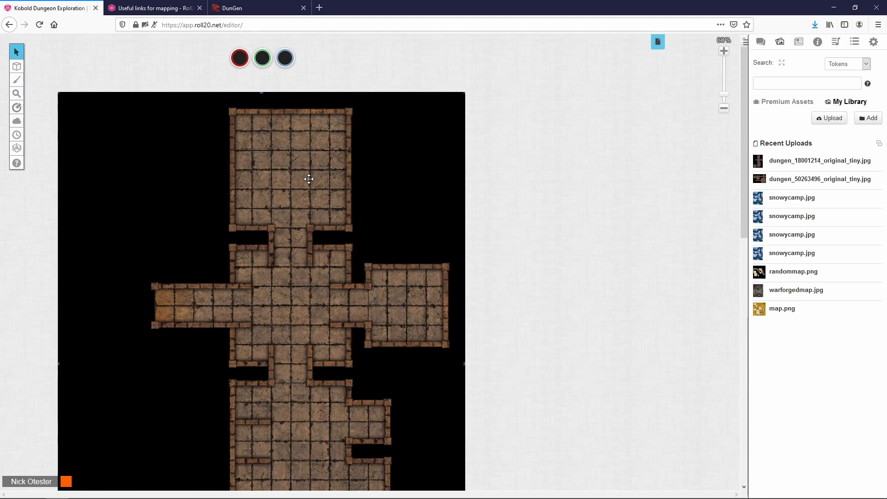
Step: Send the dungeon image to the Map layer
{"action": "right_click", "coordinate": [383, 174]}
{"action": "mouse_move", "coordinate": [413, 173]}
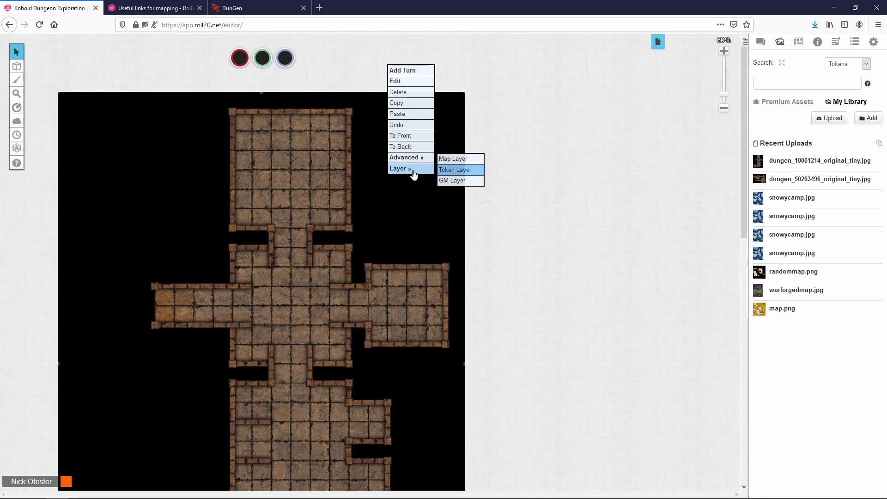
{"action": "left_click", "coordinate": [453, 162]}
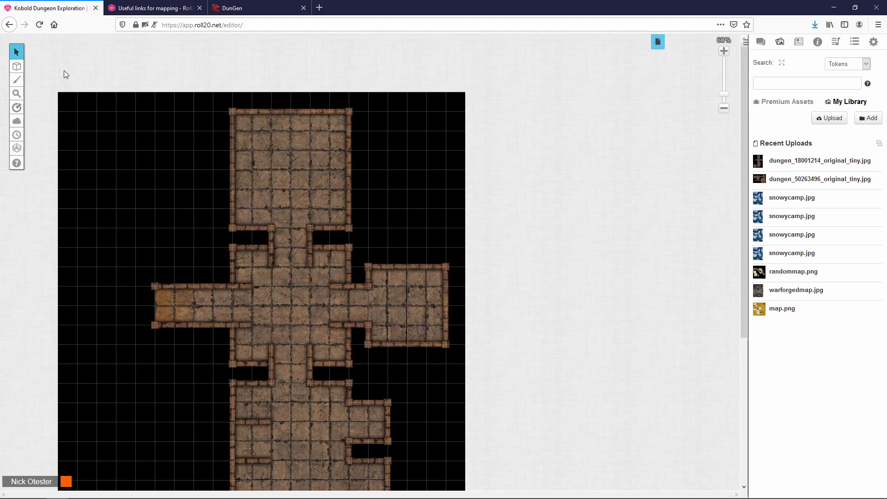
Step: Switch to the map layer, test-drag the image, then return to the objects and tokens layer
{"action": "mouse_move", "coordinate": [17, 66]}
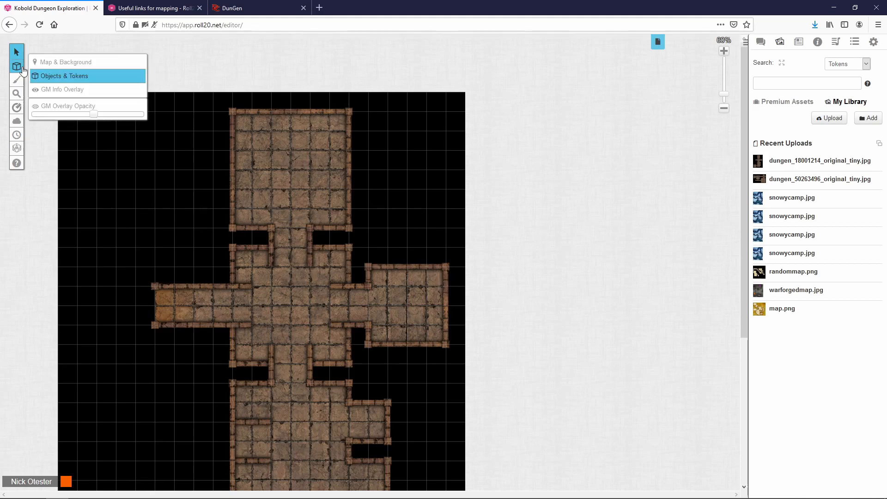
{"action": "left_click", "coordinate": [52, 67]}
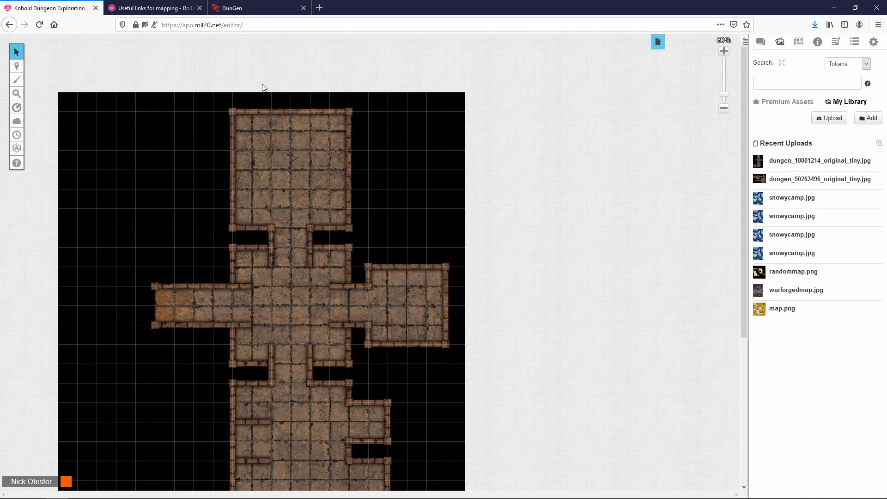
{"action": "mouse_move", "coordinate": [186, 117]}
{"action": "left_mouse_down"}
{"action": "mouse_move", "coordinate": [210, 138]}
{"action": "mouse_move", "coordinate": [188, 121]}
{"action": "left_mouse_up"}
{"action": "mouse_move", "coordinate": [16, 66]}
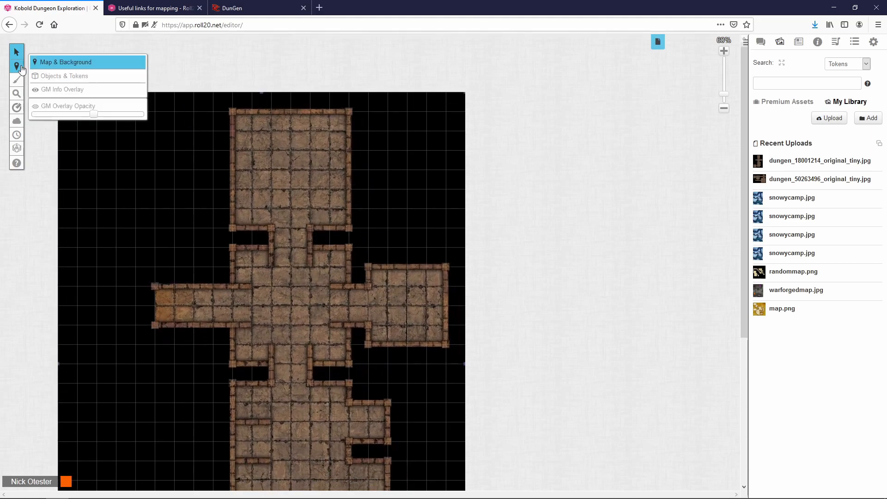
{"action": "left_click", "coordinate": [84, 80]}
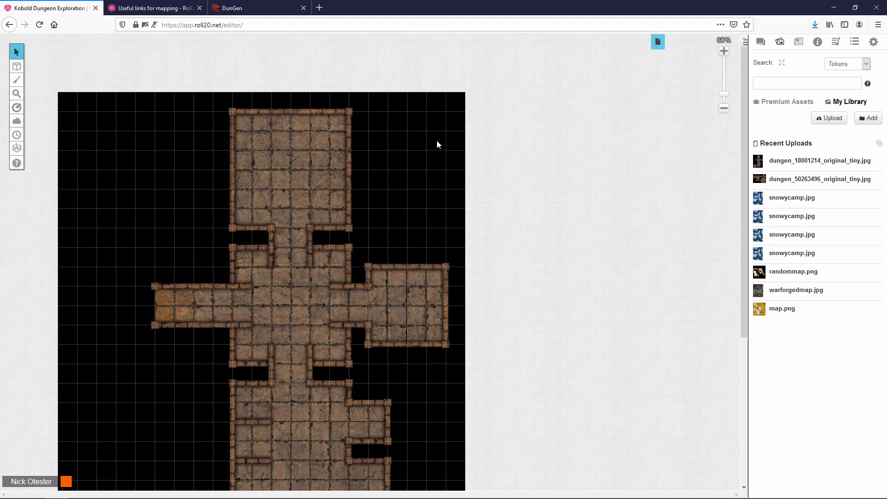
{"action": "scroll", "coordinate": [401, 214], "scroll_direction": "down", "scroll_amount": 5}
{"action": "scroll", "coordinate": [393, 204], "scroll_direction": "up", "scroll_amount": 5}
Step: Cycle layers with Ctrl+Shift+M, O and K, ending on the GM layer
{"action": "key", "text": "ctrl+shift+m"}
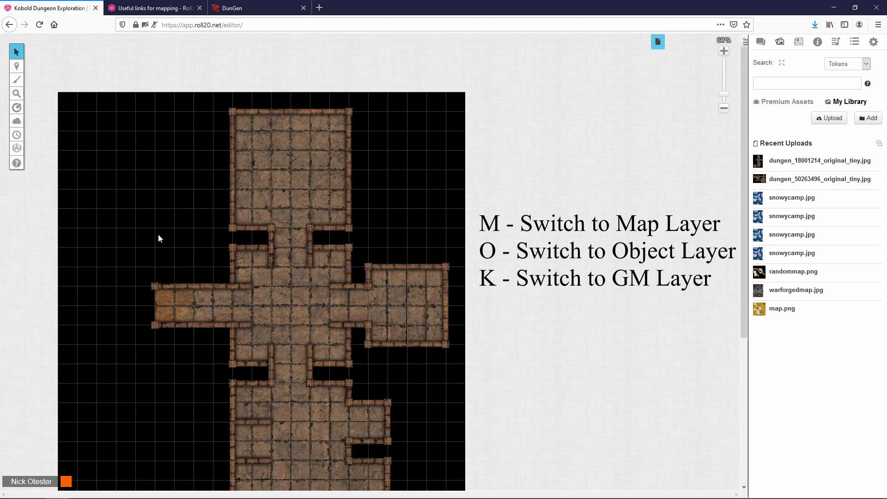
{"action": "mouse_move", "coordinate": [17, 67]}
{"action": "key", "text": "ctrl+shift+o"}
{"action": "key", "text": "ctrl+shift+k"}
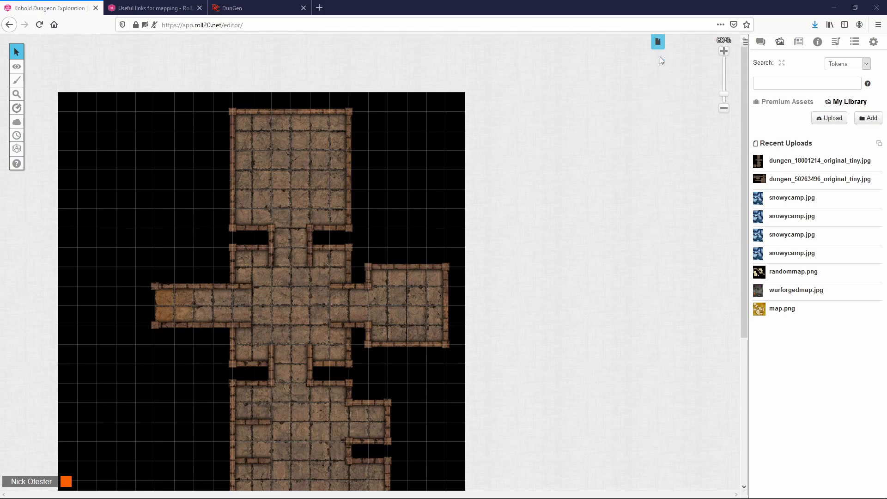
Step: Rename the Start page to a 'Level' name, then show the D&D 5th Edition compendium
{"action": "left_click", "coordinate": [657, 42]}
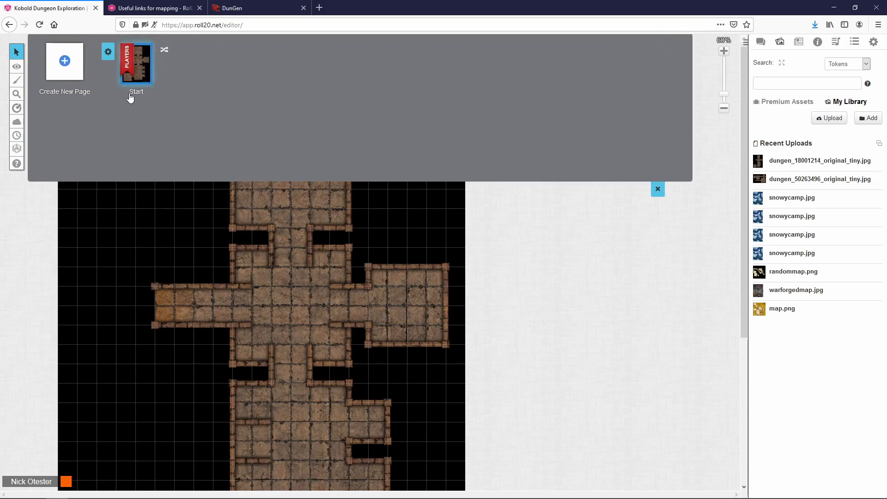
{"action": "left_click", "coordinate": [139, 92]}
{"action": "double_click", "coordinate": [134, 93]}
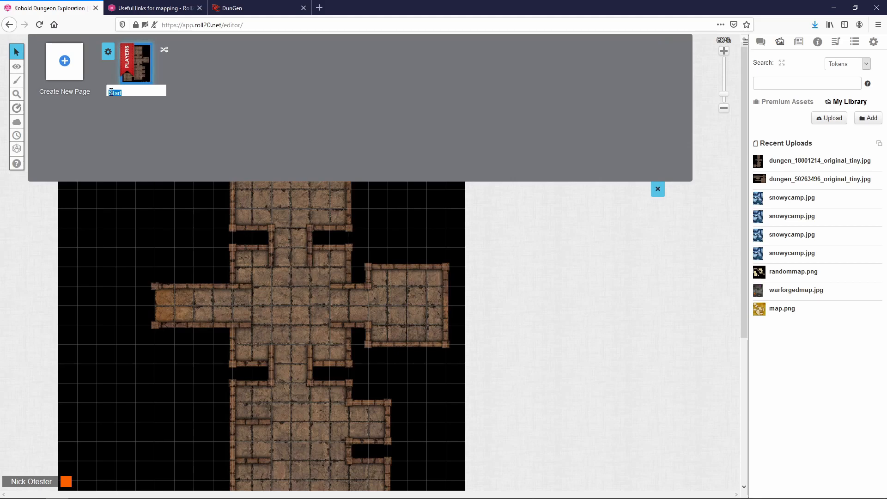
{"action": "type", "text": "Level"}
{"action": "key", "text": "BackSpace"}
{"action": "key", "text": "BackSpace"}
{"action": "type", "text": "el"}
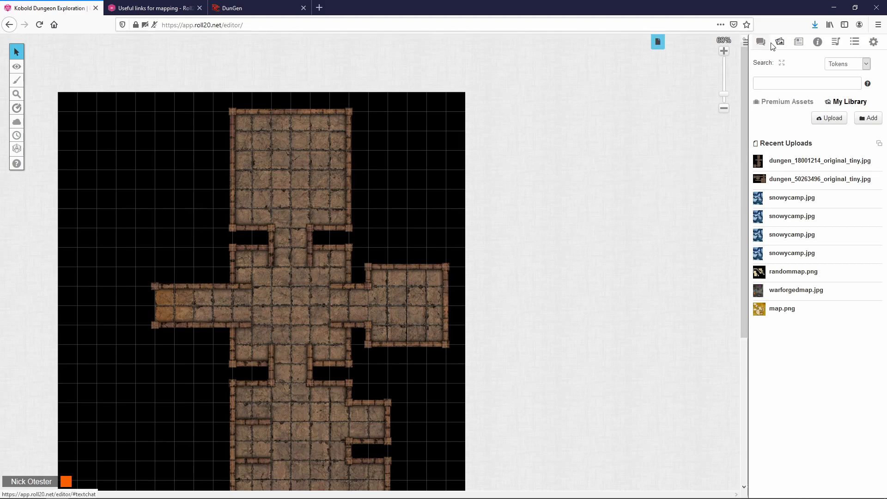
{"action": "left_click", "coordinate": [818, 43]}
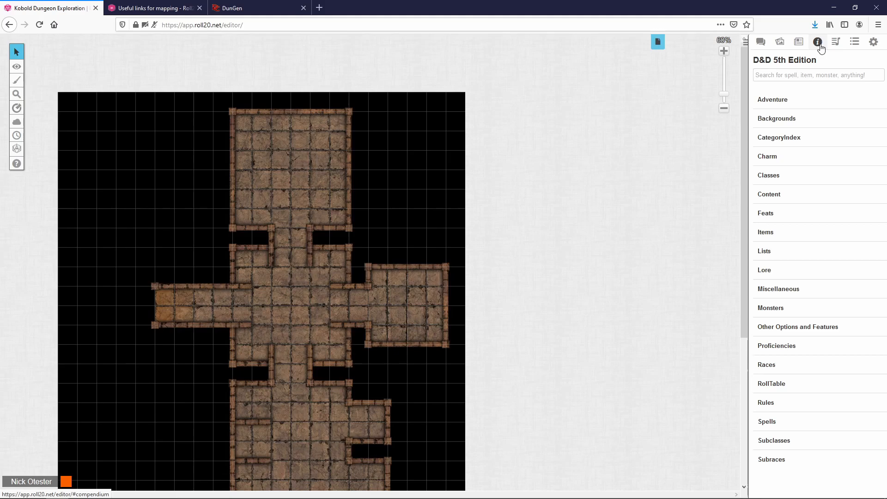
Step: Search the compendium for 'kobold' and drag the Kobold into the dungeon's top room
{"action": "left_click", "coordinate": [788, 74]}
{"action": "type", "text": "kobold"}
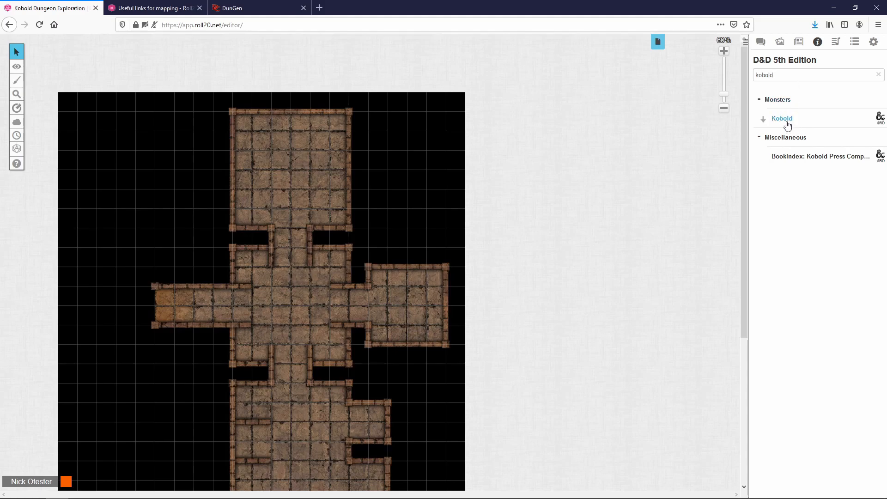
{"action": "left_click_drag", "start_coordinate": [783, 121], "coordinate": [293, 200]}
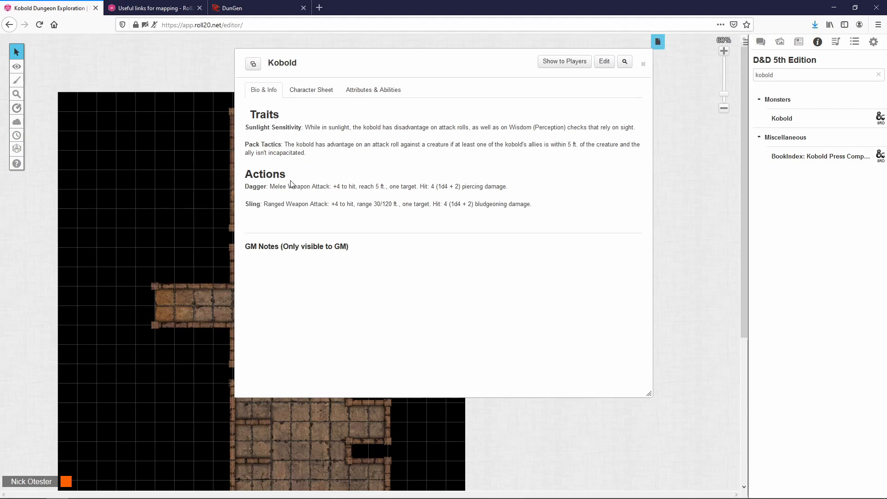
Step: Browse the Kobold sheet's stat block and attributes, then close the sheet
{"action": "left_click", "coordinate": [317, 96]}
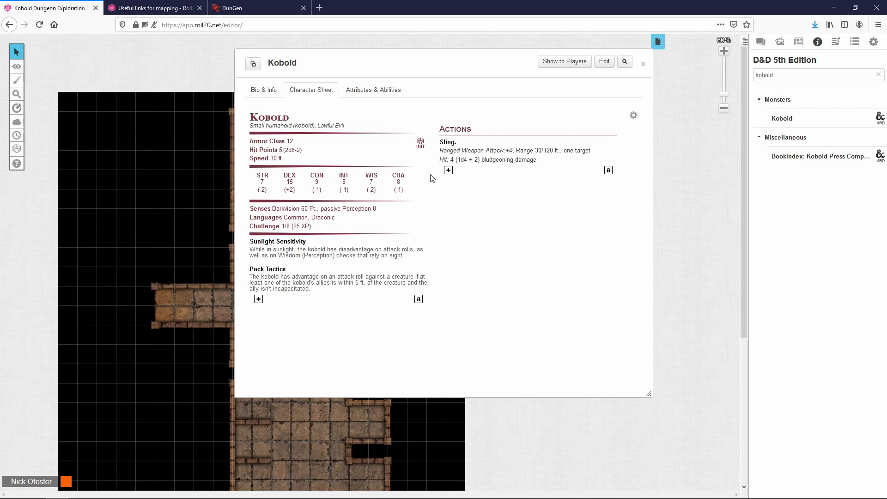
{"action": "left_click", "coordinate": [396, 92]}
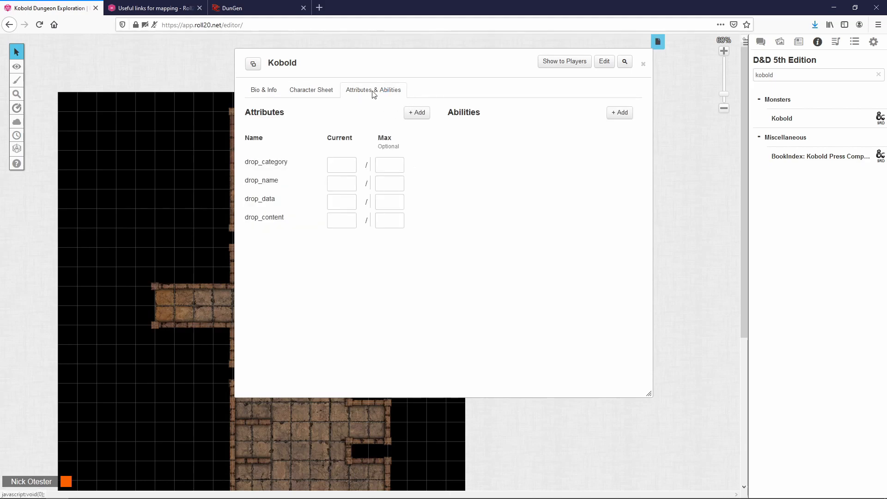
{"action": "left_click", "coordinate": [325, 96]}
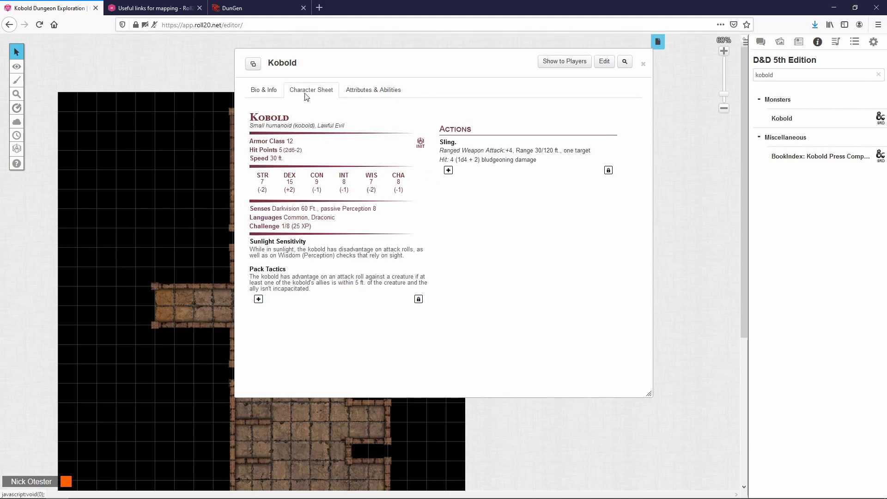
{"action": "left_click", "coordinate": [643, 64]}
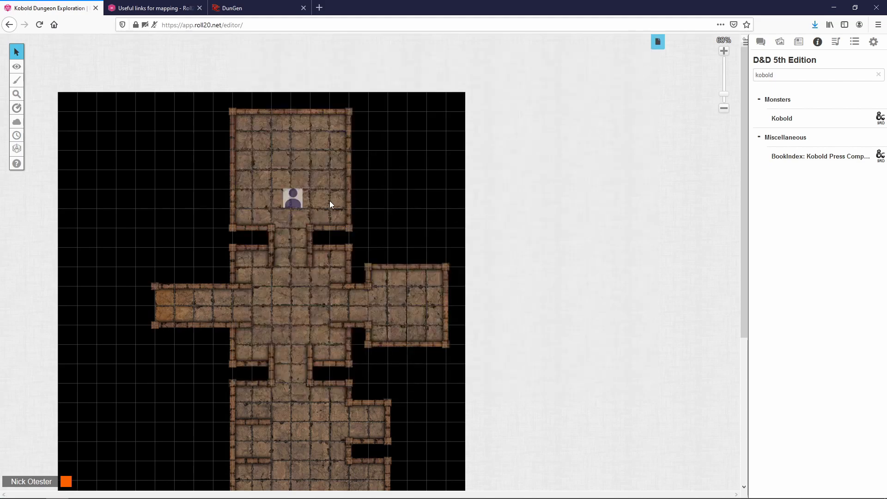
Step: Snap the Kobold token into a grid cell, put it on the Token layer, and show the Art Library
{"action": "left_click_drag", "start_coordinate": [290, 193], "coordinate": [301, 193]}
{"action": "mouse_move", "coordinate": [20, 72]}
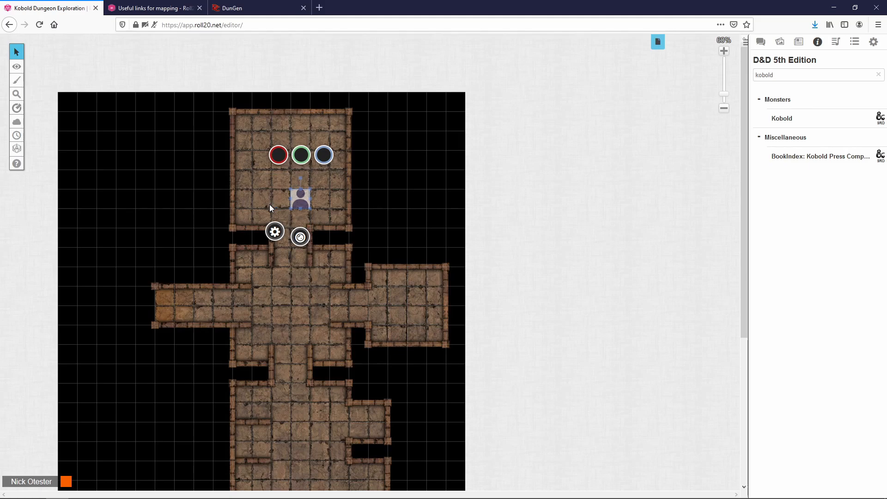
{"action": "right_click", "coordinate": [298, 202]}
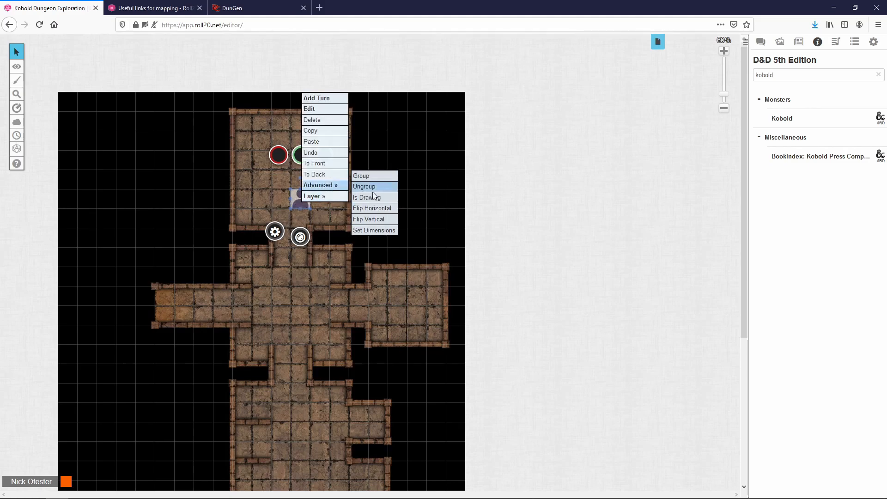
{"action": "left_click", "coordinate": [356, 197]}
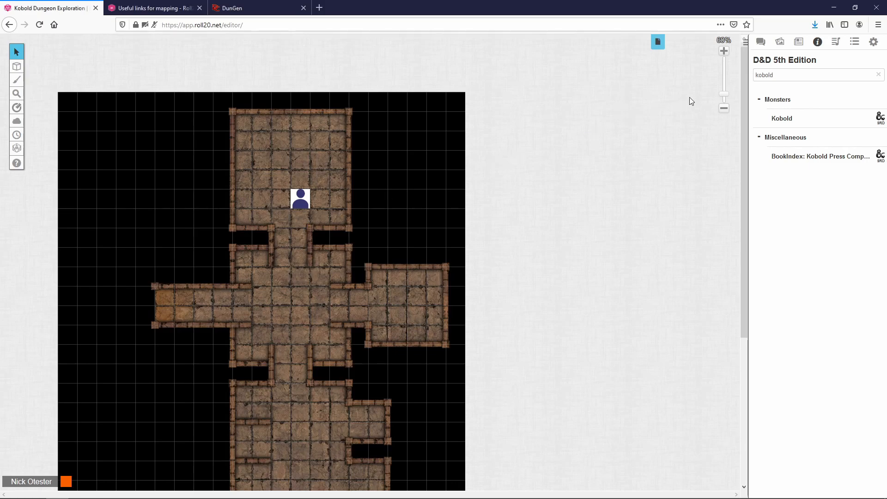
{"action": "left_click", "coordinate": [780, 43]}
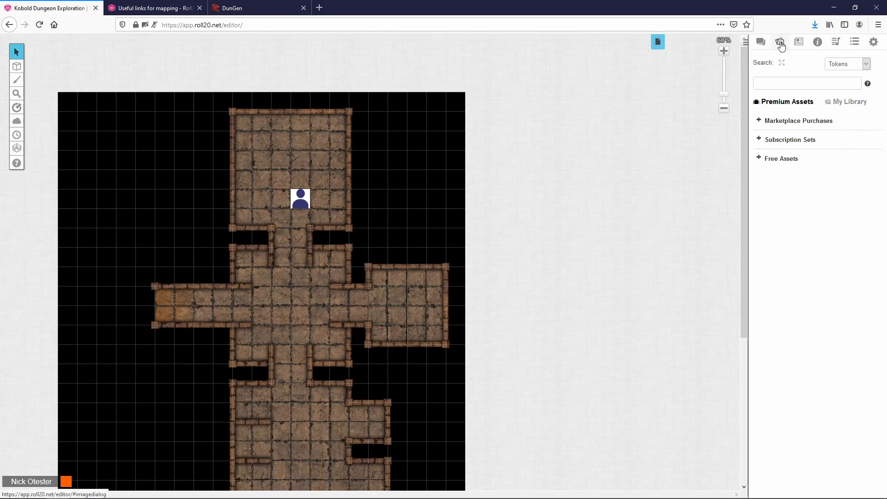
Step: Place a kobold from Free Assets > 02 - Goblins and Kobolds near the top room's right wall, then zoom in
{"action": "left_click", "coordinate": [759, 160]}
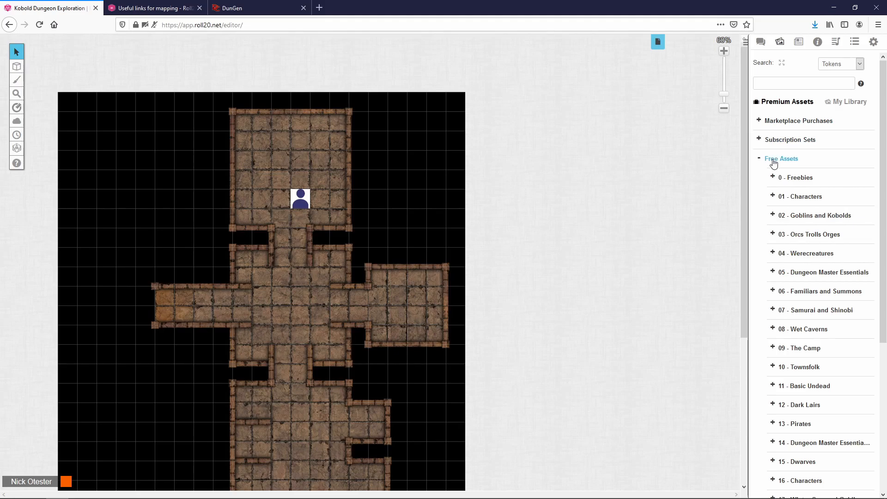
{"action": "left_click", "coordinate": [773, 216]}
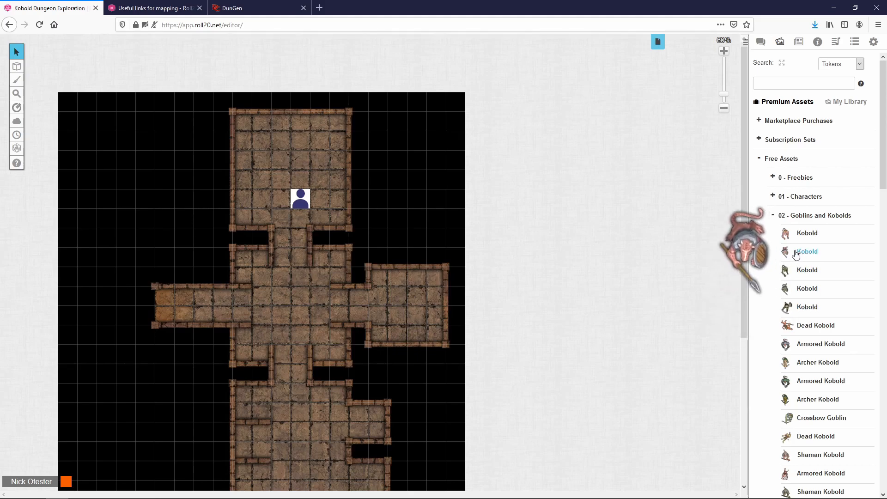
{"action": "left_click_drag", "start_coordinate": [813, 254], "coordinate": [344, 158]}
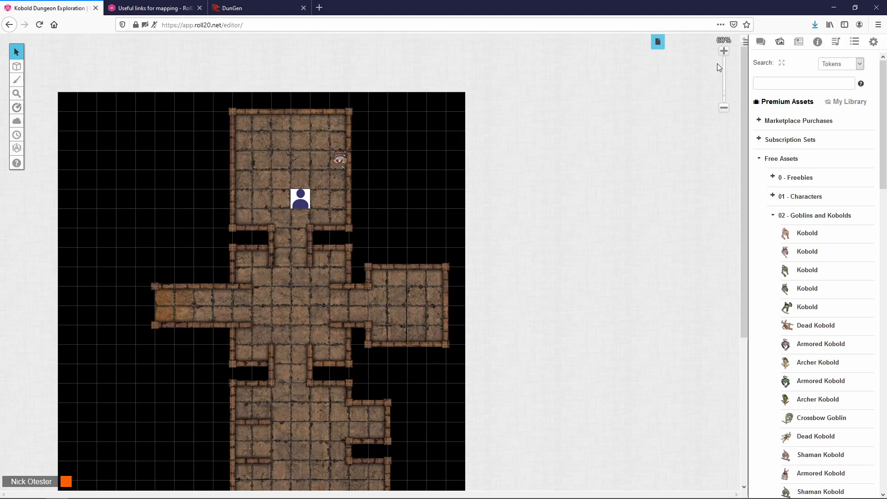
{"action": "left_click", "coordinate": [723, 51]}
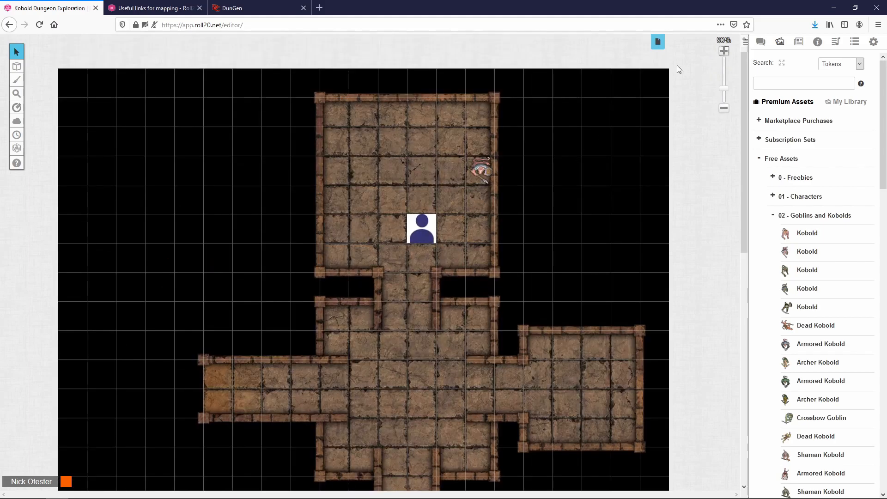
Step: Zoom in further and look over the Kobold's character sheet and token settings
{"action": "left_click", "coordinate": [724, 51]}
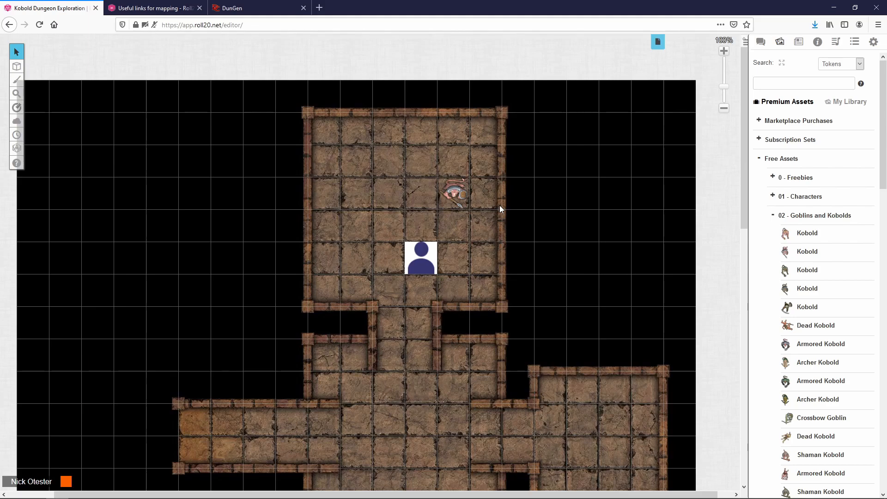
{"action": "double_click", "coordinate": [421, 259], "text": "alt"}
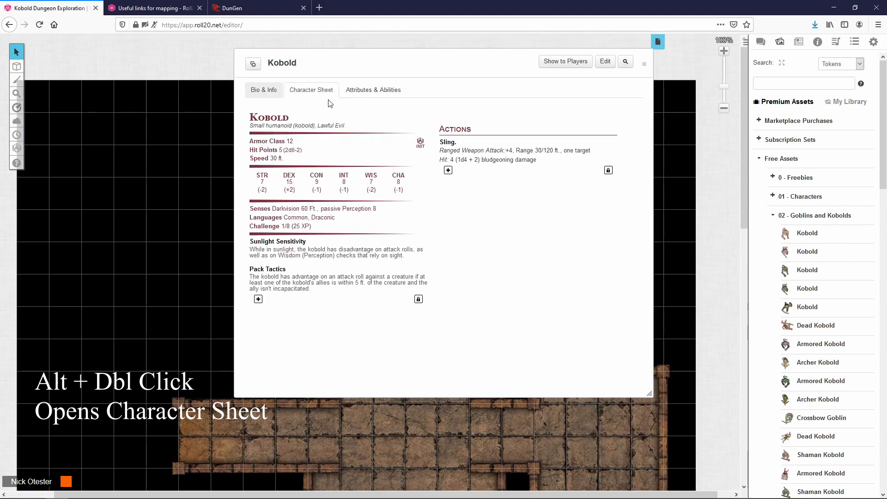
{"action": "left_click", "coordinate": [644, 63]}
{"action": "double_click", "coordinate": [420, 255]}
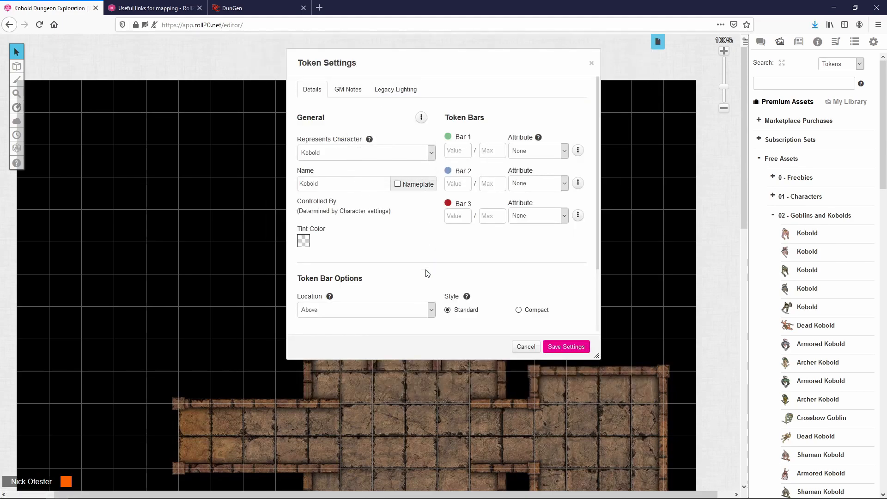
{"action": "left_click", "coordinate": [525, 346]}
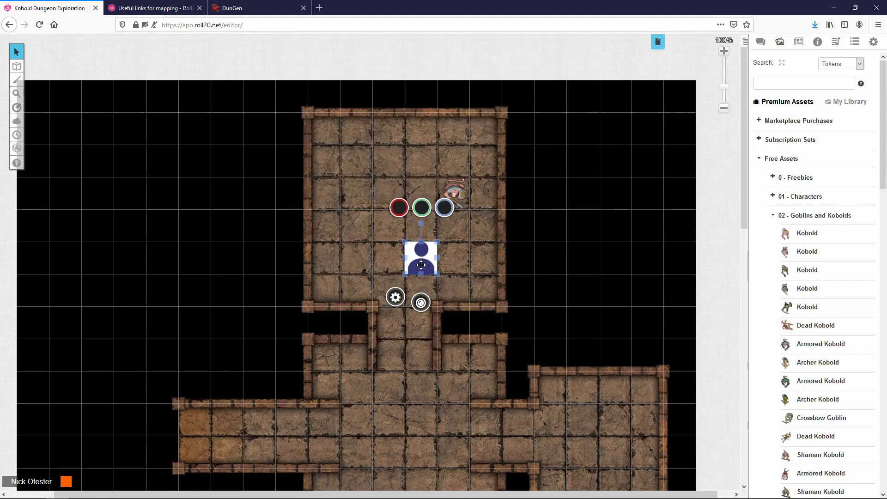
Step: Collapse the Kobold character sheet to its title bar and park it at the upper left
{"action": "double_click", "coordinate": [421, 265]}
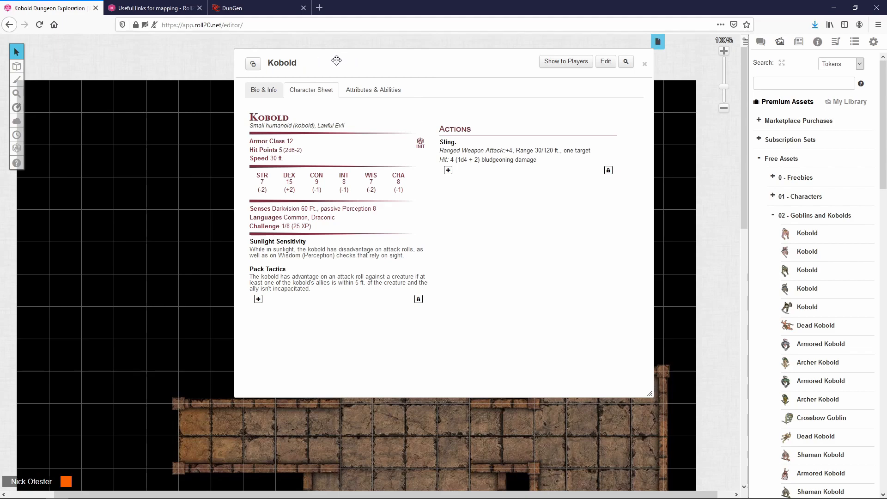
{"action": "double_click", "coordinate": [360, 64]}
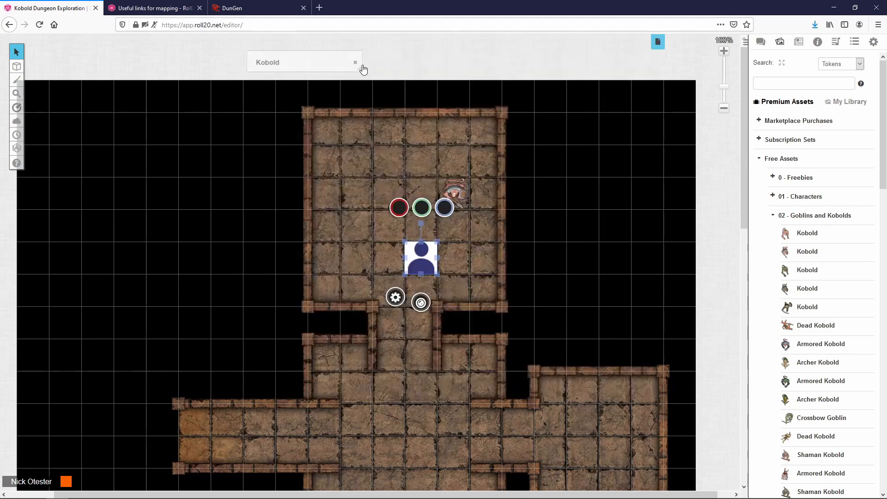
{"action": "left_click_drag", "start_coordinate": [304, 79], "coordinate": [173, 152]}
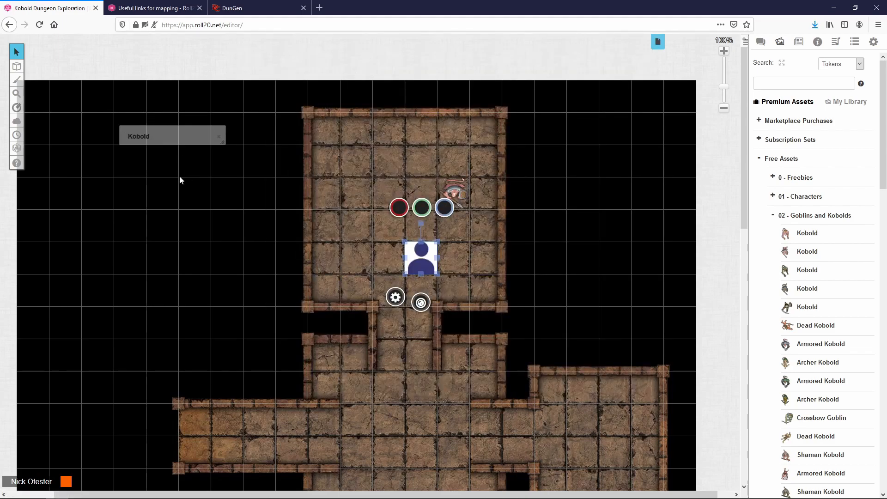
{"action": "double_click", "coordinate": [173, 132]}
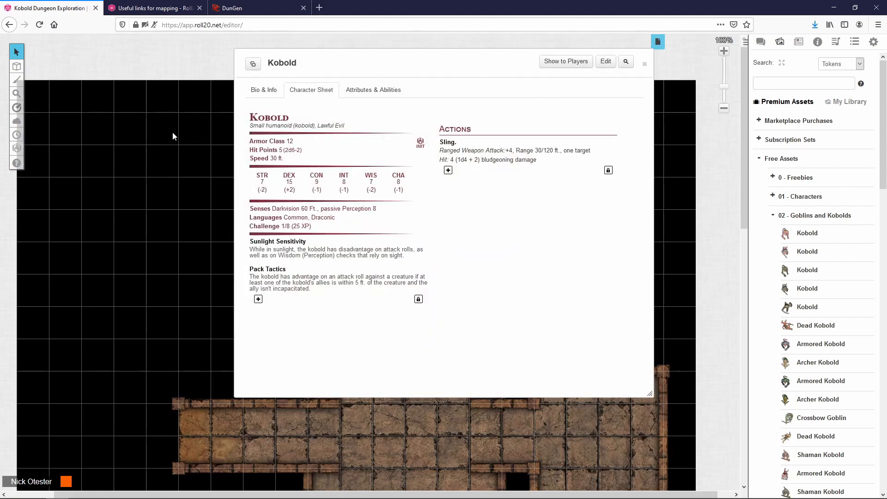
{"action": "double_click", "coordinate": [384, 63]}
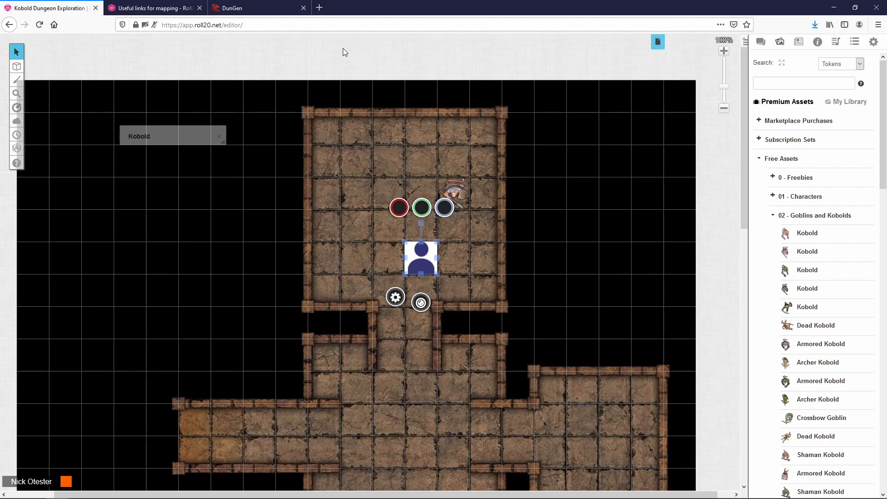
Step: Select the small kobold art token and bring up its token settings
{"action": "left_click", "coordinate": [480, 184]}
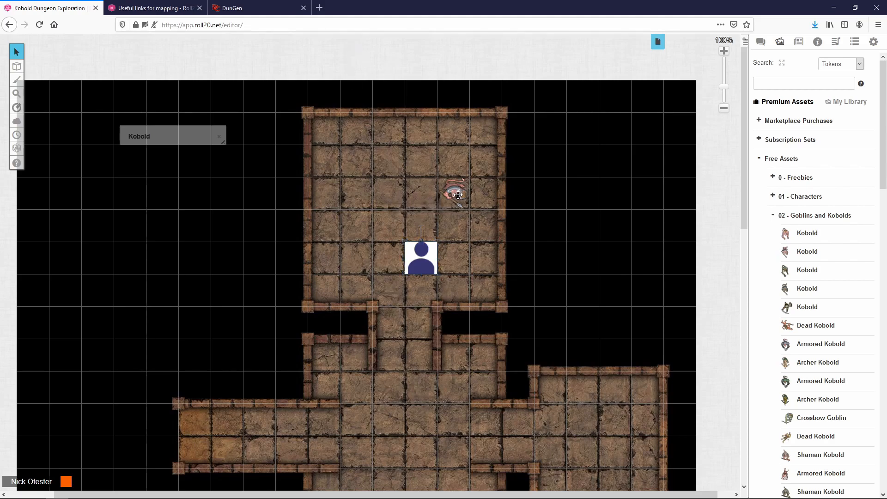
{"action": "left_click", "coordinate": [457, 193]}
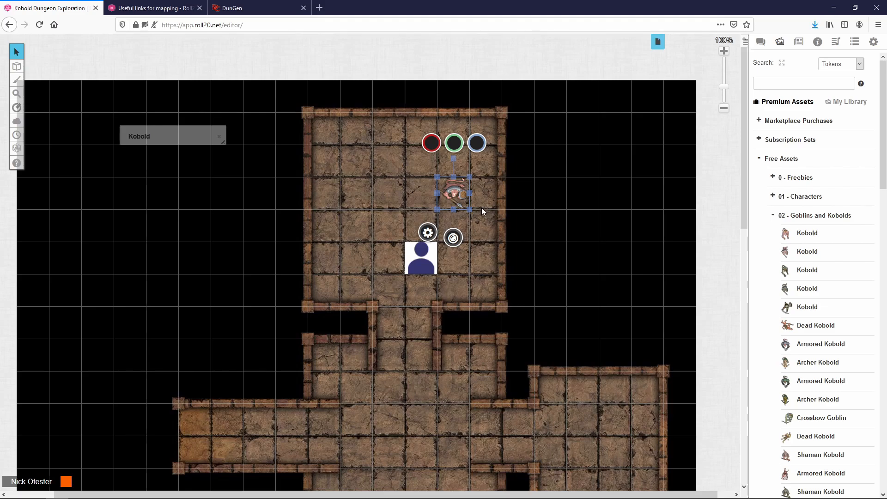
{"action": "double_click", "coordinate": [453, 194]}
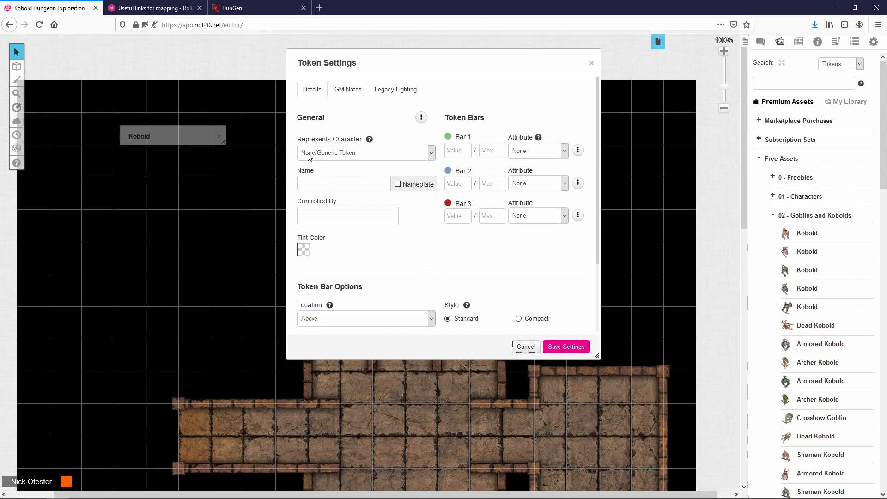
{"action": "left_click", "coordinate": [520, 342]}
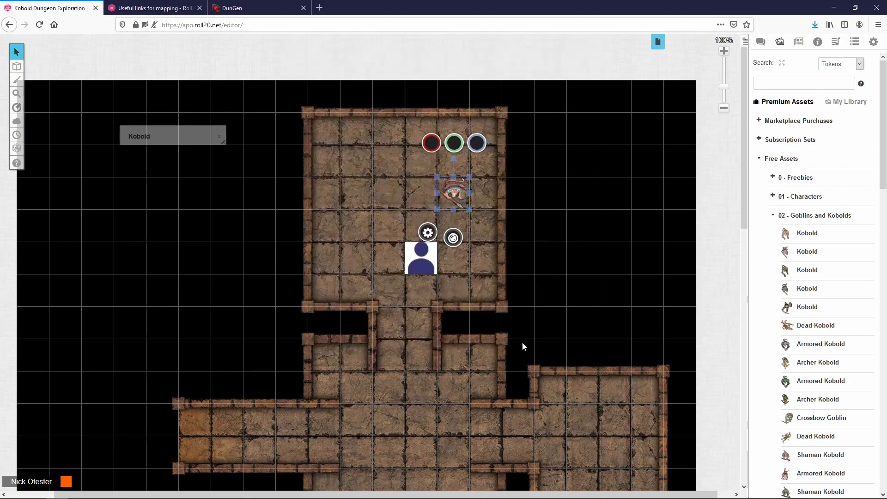
{"action": "left_click", "coordinate": [420, 257]}
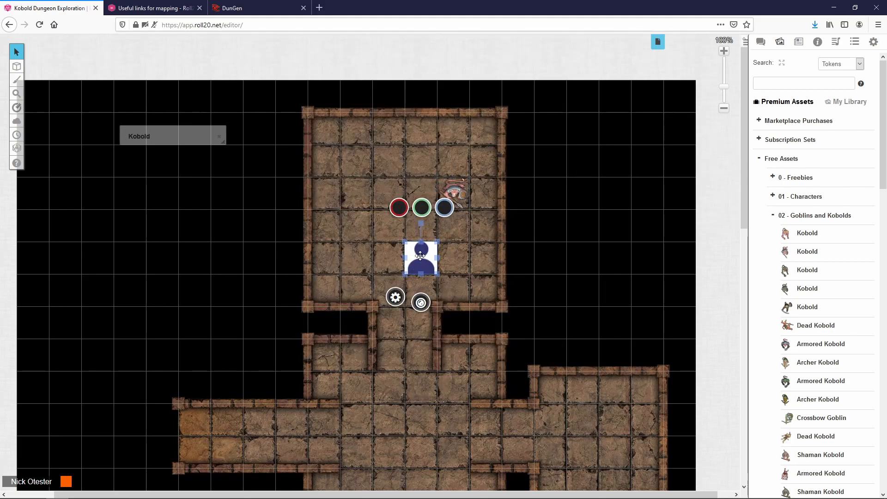
{"action": "double_click", "coordinate": [419, 258]}
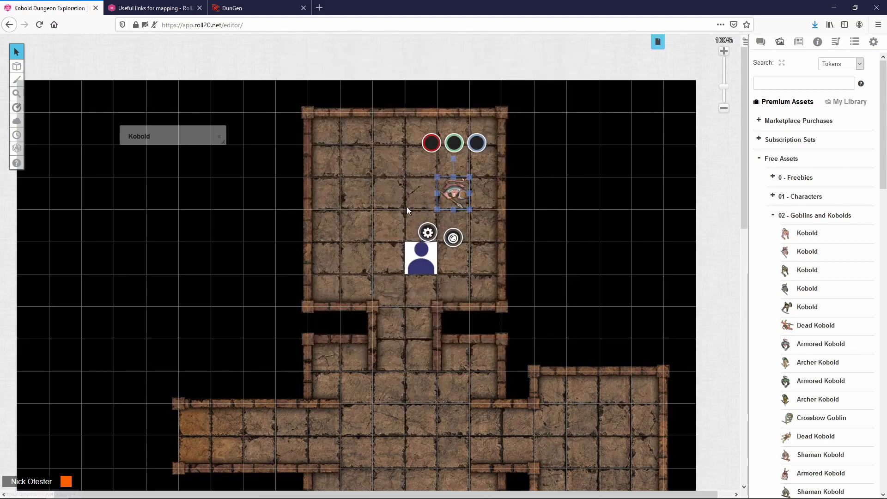
{"action": "left_click", "coordinate": [406, 207]}
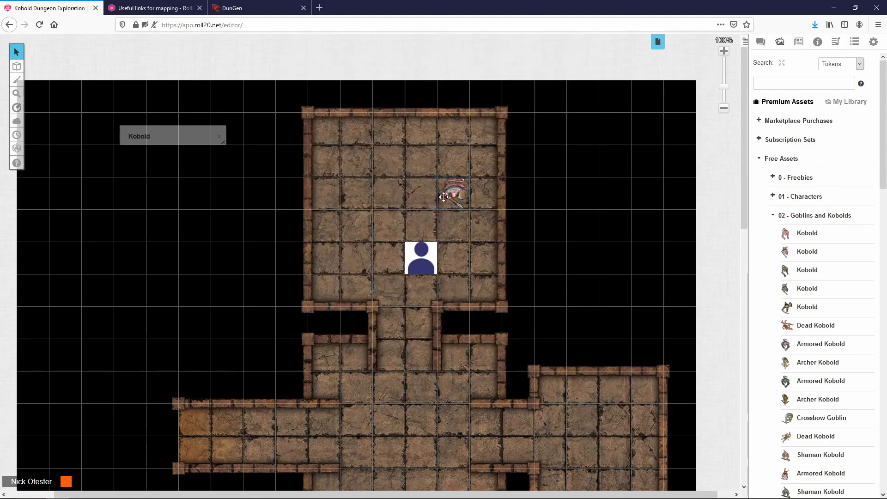
Step: Link the kobold token to the Kobold character and save, then nudge the collapsed sheet left
{"action": "left_click", "coordinate": [459, 188]}
{"action": "double_click", "coordinate": [460, 188]}
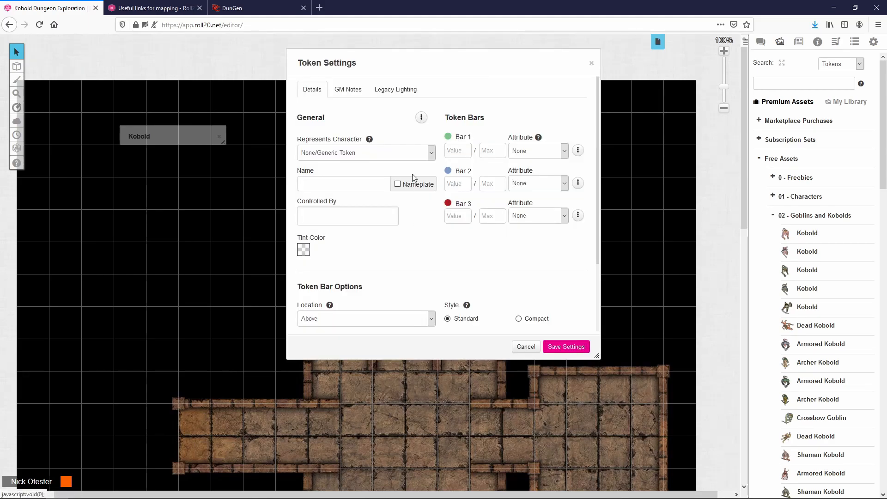
{"action": "left_click", "coordinate": [430, 152]}
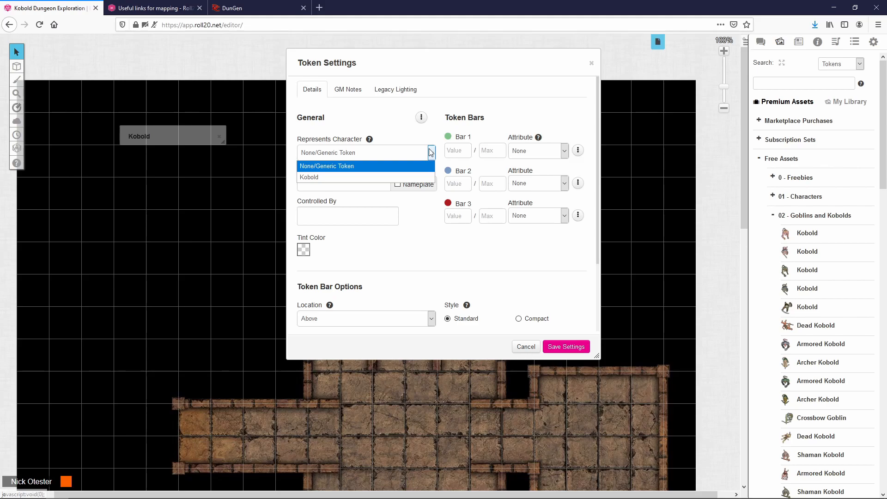
{"action": "left_click", "coordinate": [367, 177]}
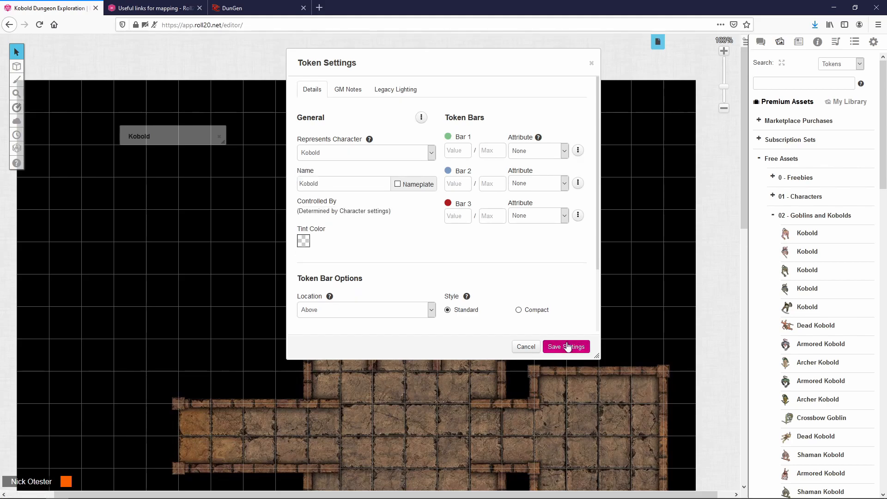
{"action": "left_click", "coordinate": [568, 347]}
{"action": "left_click", "coordinate": [457, 193]}
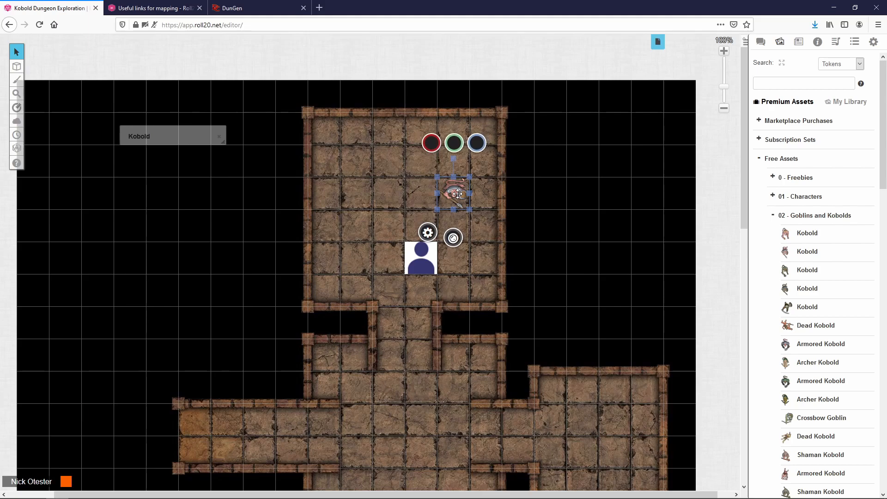
{"action": "left_click_drag", "start_coordinate": [185, 127], "coordinate": [167, 124]}
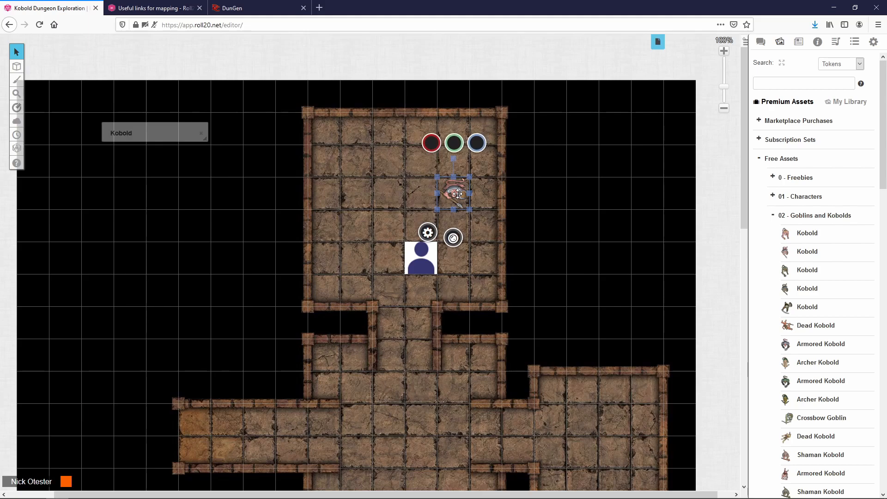
Step: Expand and collapse the Kobold sheet, then open the kobold token's settings beside the token
{"action": "double_click", "coordinate": [167, 123]}
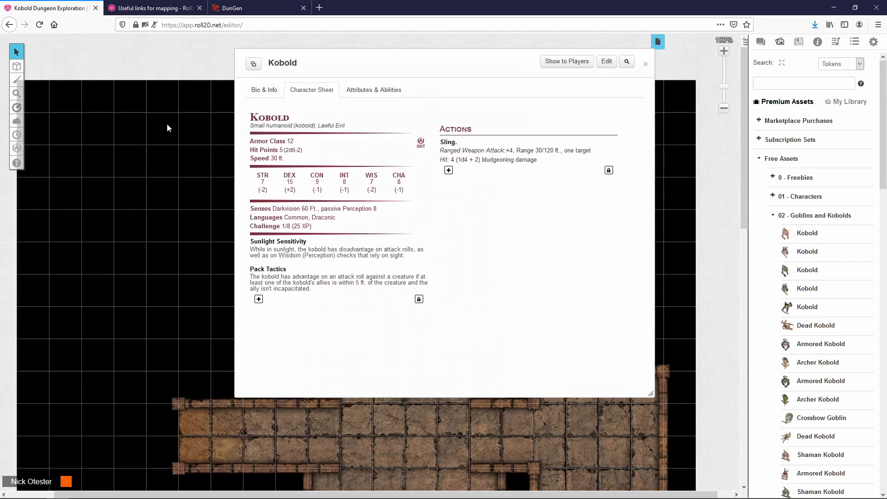
{"action": "double_click", "coordinate": [406, 62]}
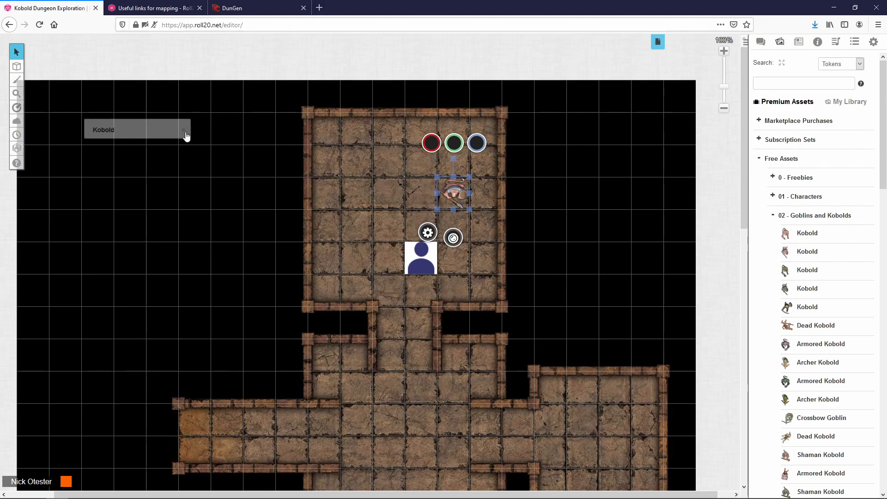
{"action": "left_click", "coordinate": [183, 131]}
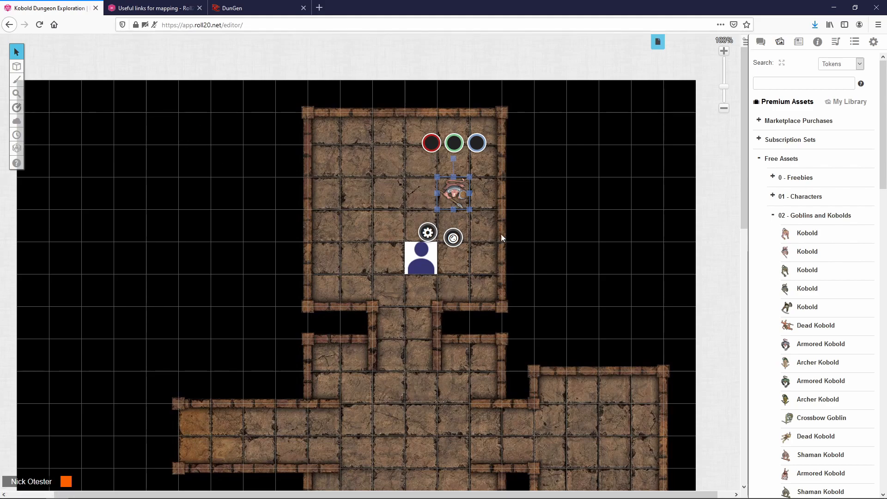
{"action": "double_click", "coordinate": [136, 130]}
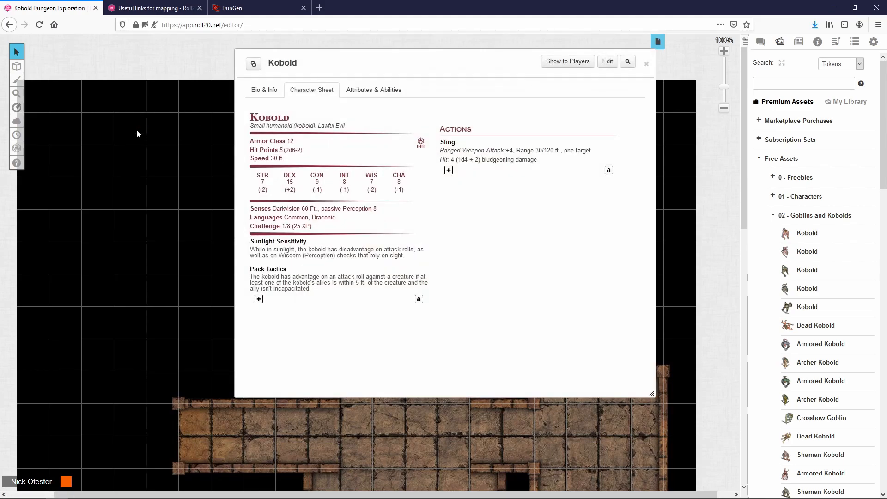
{"action": "double_click", "coordinate": [384, 65]}
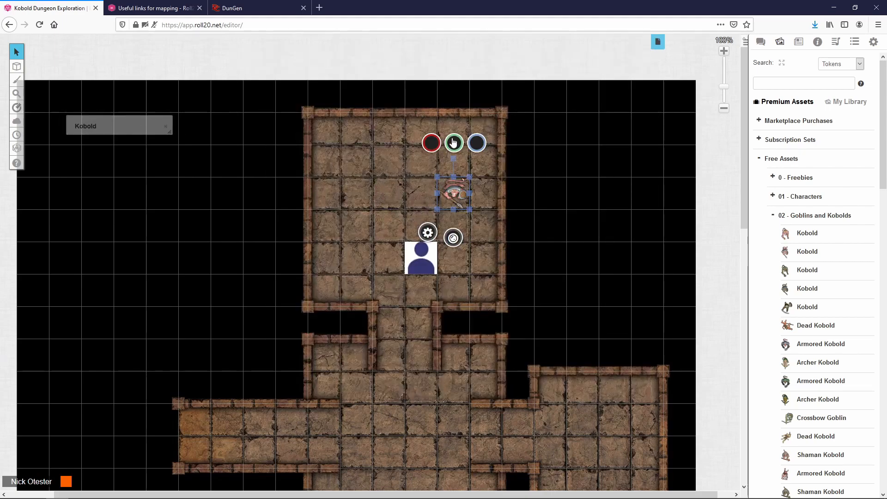
{"action": "double_click", "coordinate": [458, 198]}
{"action": "left_click_drag", "start_coordinate": [422, 54], "coordinate": [210, 110]}
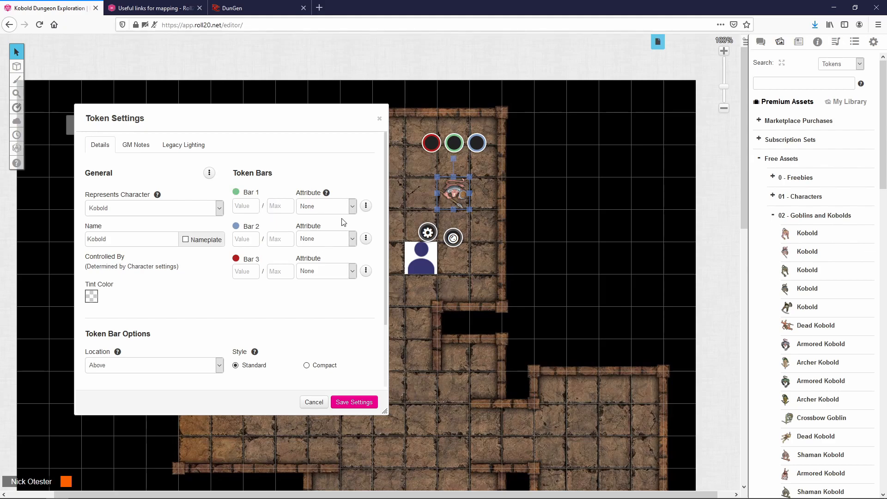
Step: Link the kobold token's Bar 1 to hp with a current value of 5
{"action": "left_click", "coordinate": [353, 208]}
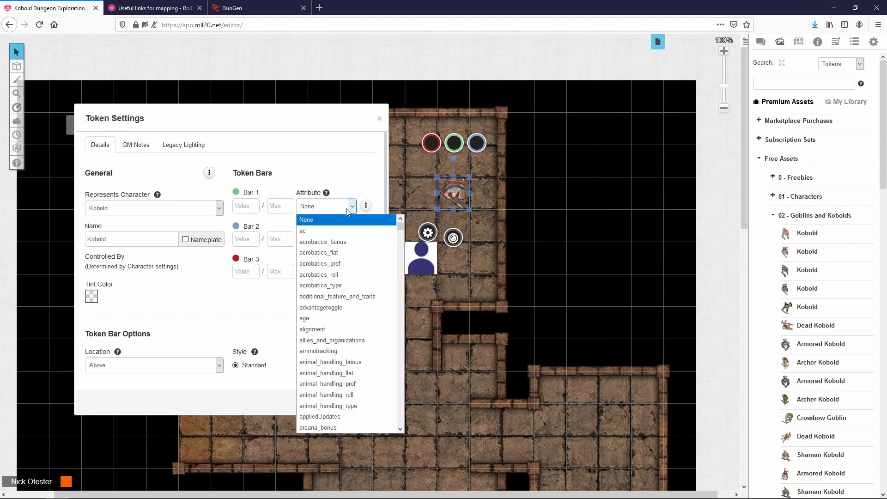
{"action": "type", "text": "hp"}
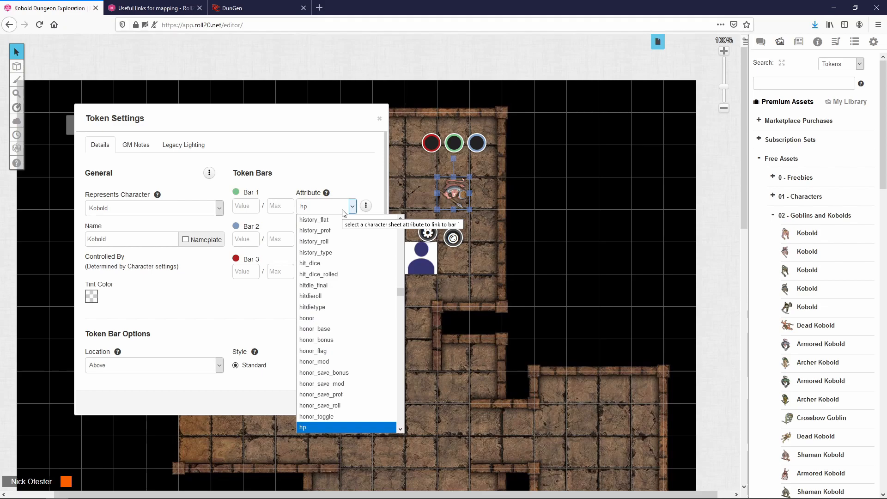
{"action": "left_click", "coordinate": [310, 426]}
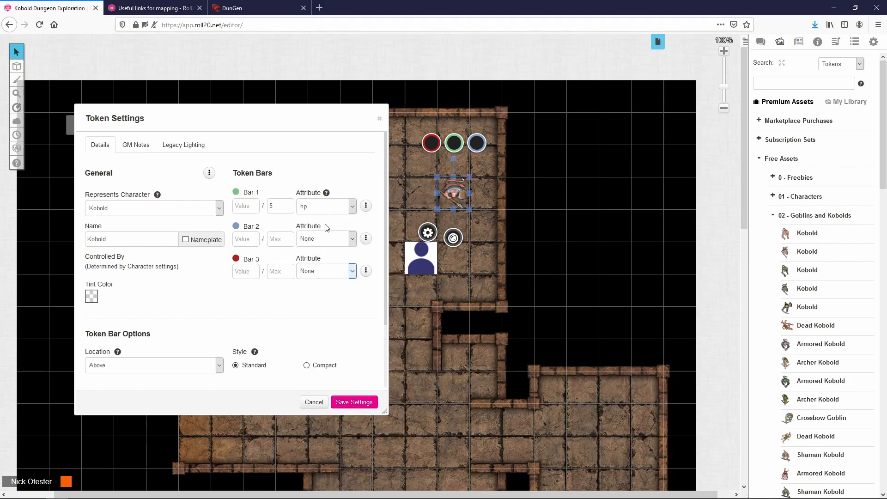
{"action": "left_click", "coordinate": [281, 209]}
{"action": "left_click", "coordinate": [251, 212]}
{"action": "type", "text": "5"}
Step: Link Bar 2 to ac and Bar 3 to passive_wisdom, save, and show the kobold compendium results
{"action": "left_click", "coordinate": [365, 238]}
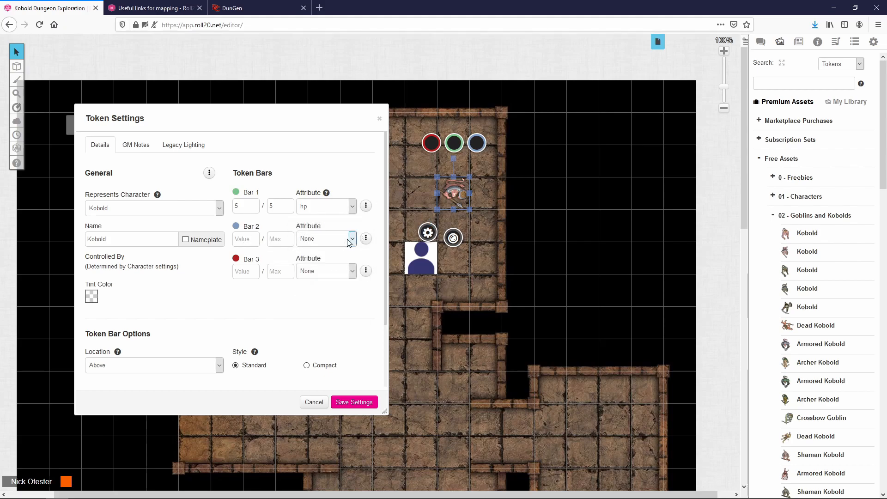
{"action": "left_click", "coordinate": [348, 238]}
{"action": "left_click", "coordinate": [342, 262]}
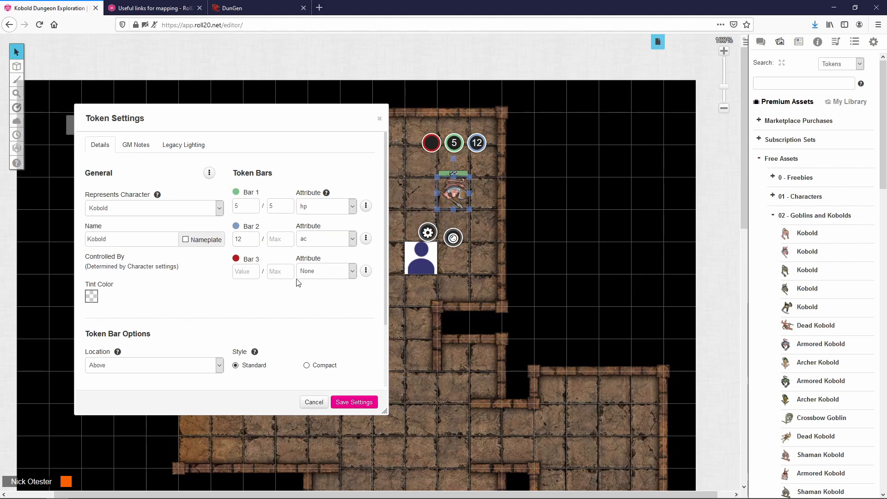
{"action": "left_click", "coordinate": [352, 271]}
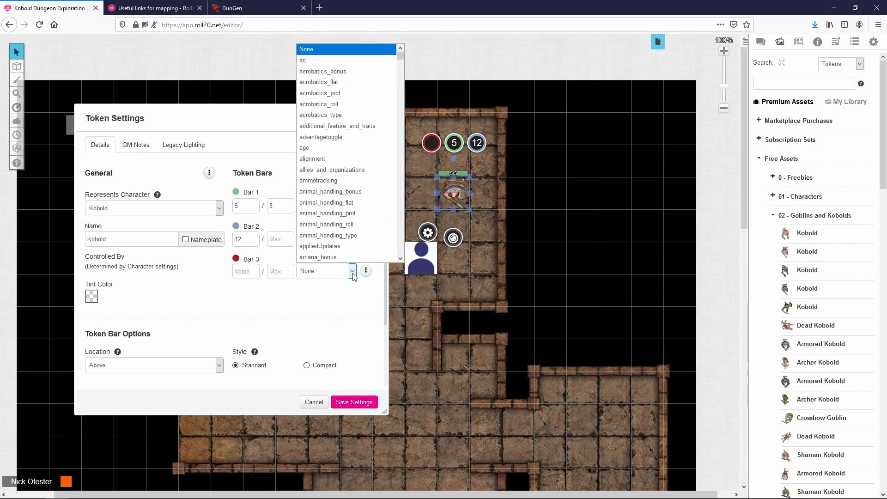
{"action": "key", "text": "p"}
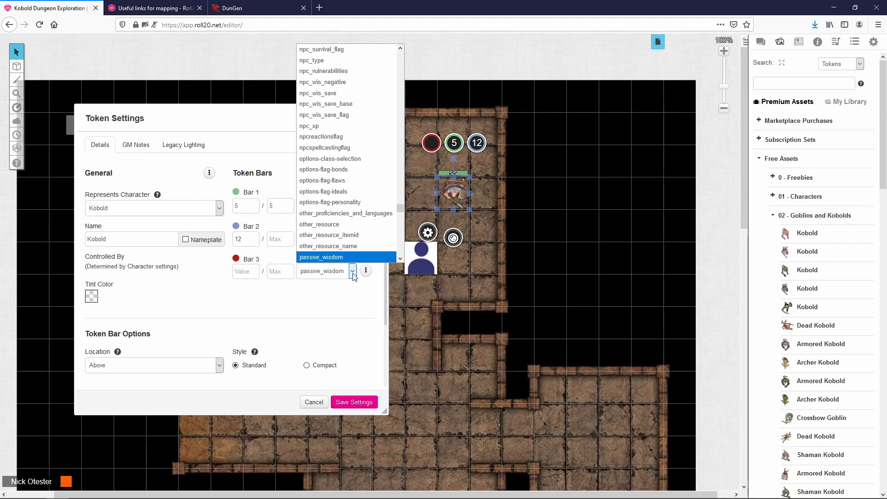
{"action": "left_click", "coordinate": [400, 259]}
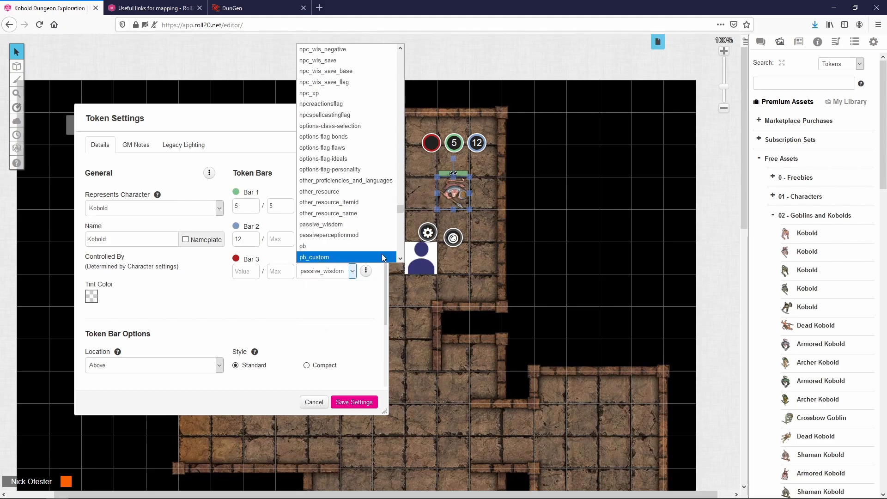
{"action": "left_click", "coordinate": [365, 226]}
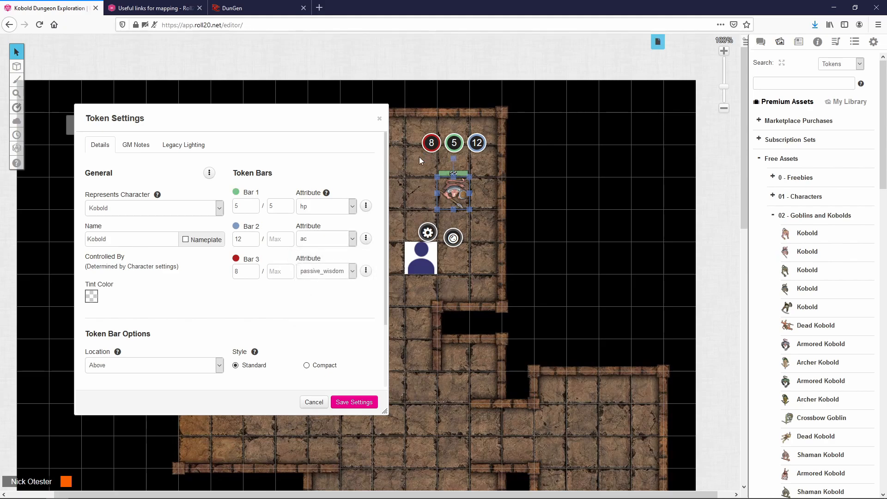
{"action": "left_click", "coordinate": [250, 368]}
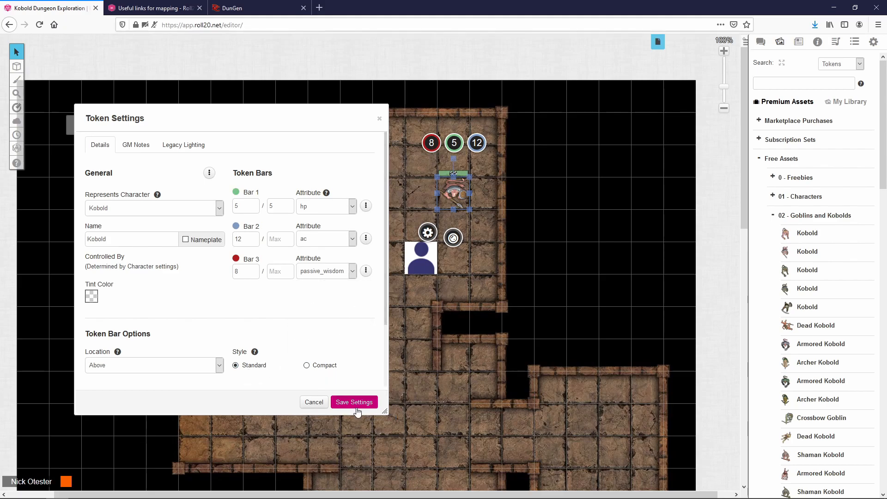
{"action": "left_click", "coordinate": [354, 403]}
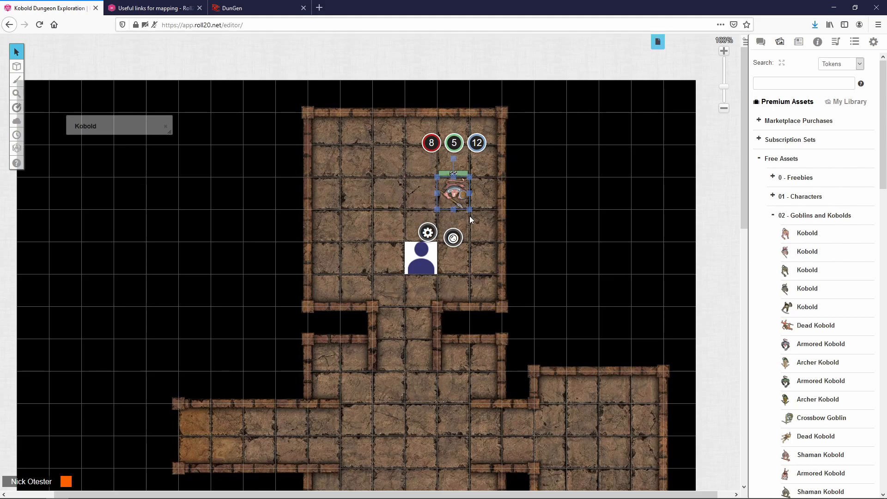
{"action": "left_click", "coordinate": [483, 224]}
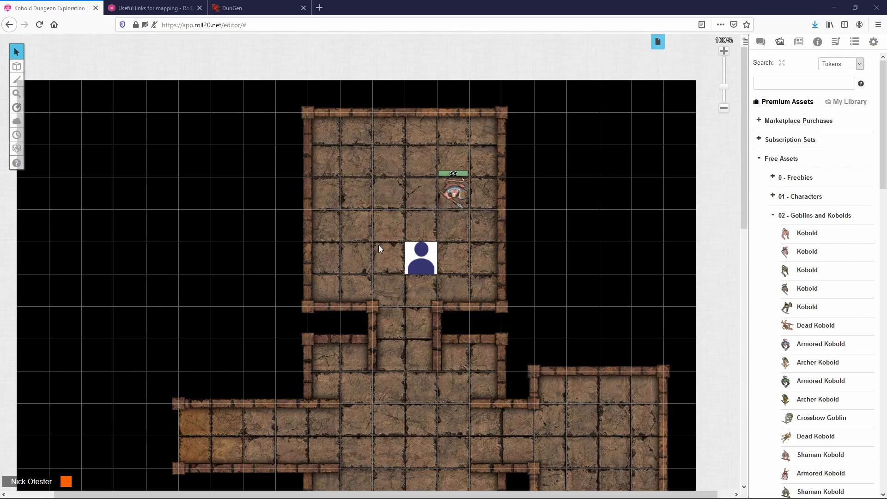
{"action": "left_click", "coordinate": [817, 45]}
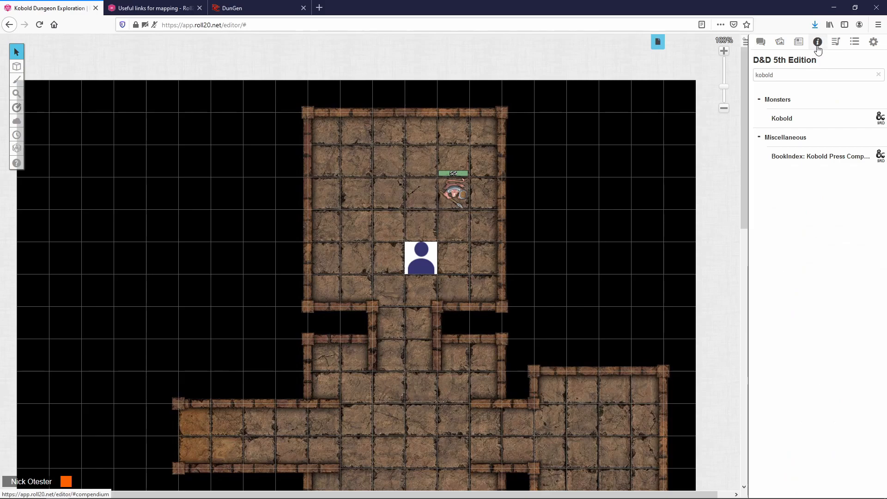
Step: Drag the Kobold compendium entry onto the map and select the kobold art token
{"action": "left_click_drag", "start_coordinate": [787, 118], "coordinate": [386, 201]}
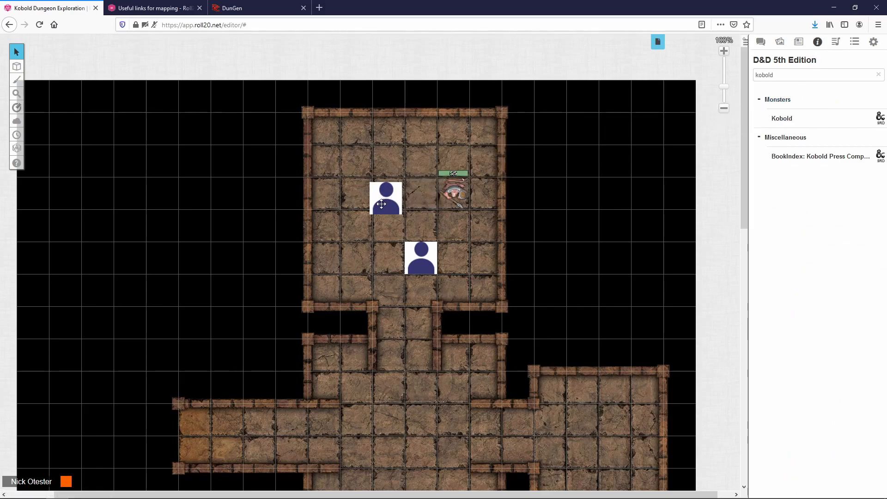
{"action": "left_click", "coordinate": [459, 193]}
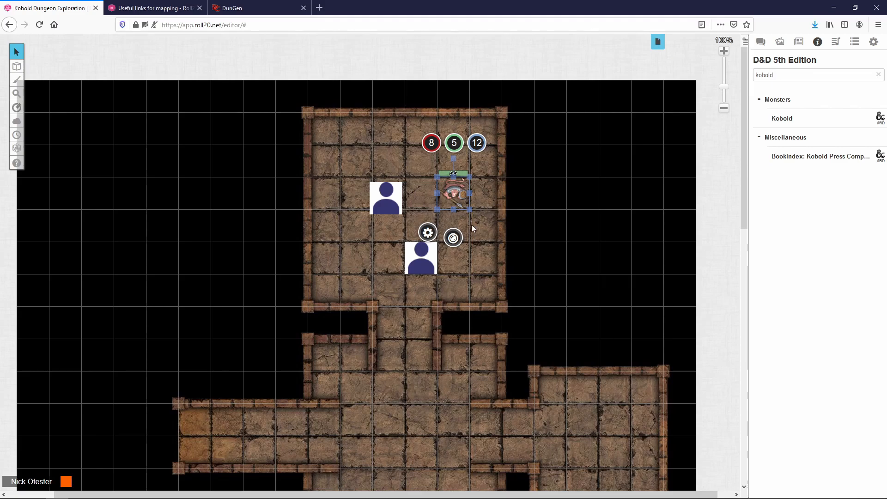
{"action": "left_click", "coordinate": [380, 196]}
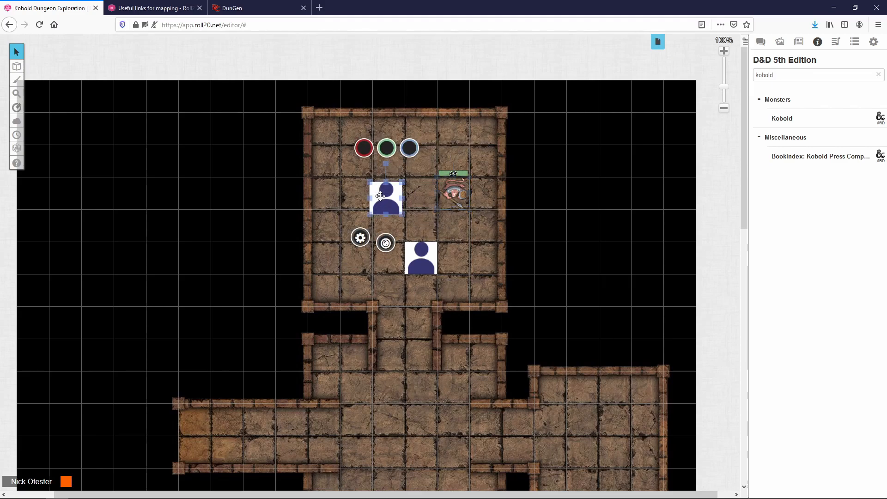
{"action": "left_click", "coordinate": [449, 196]}
Step: Make the selected kobold art token the Kobold character's default token and save
{"action": "double_click", "coordinate": [449, 197]}
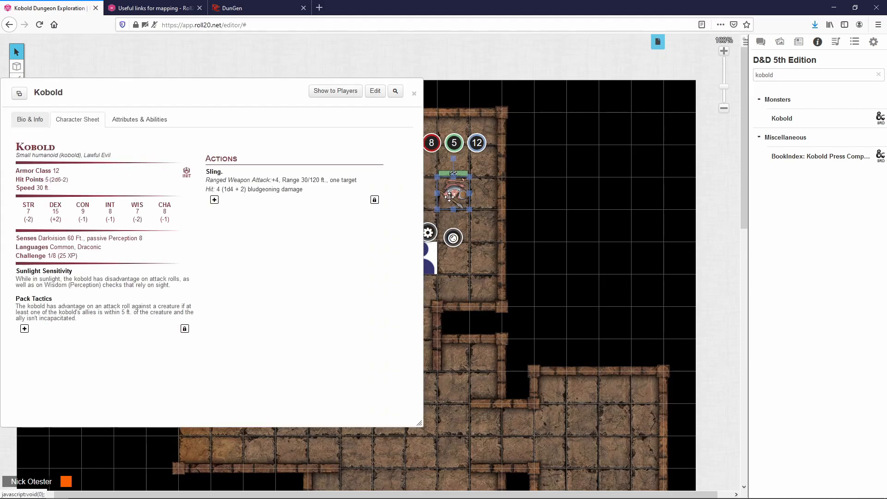
{"action": "left_click_drag", "start_coordinate": [170, 97], "coordinate": [203, 105]}
{"action": "left_click", "coordinate": [407, 101]}
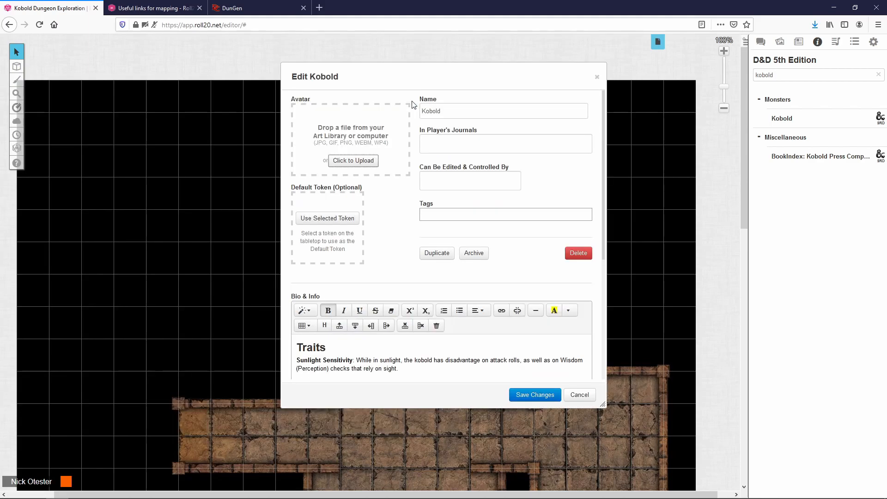
{"action": "left_click", "coordinate": [329, 222]}
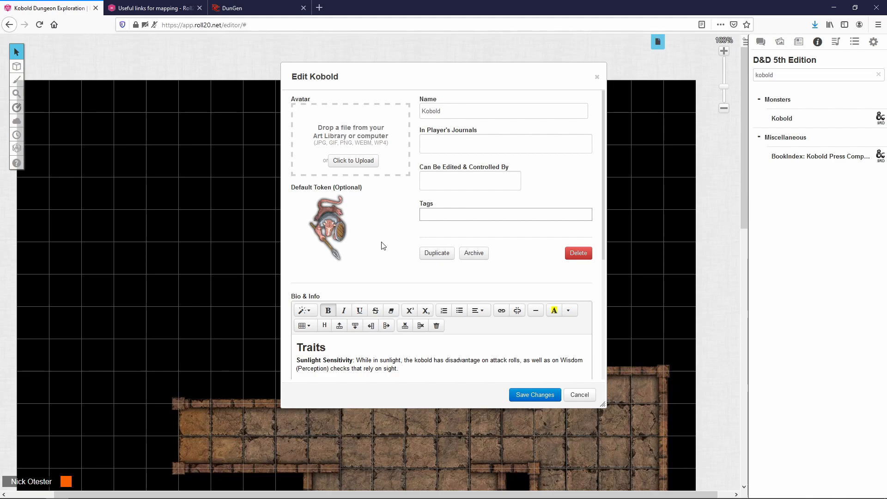
{"action": "left_click_drag", "start_coordinate": [494, 74], "coordinate": [312, 74]}
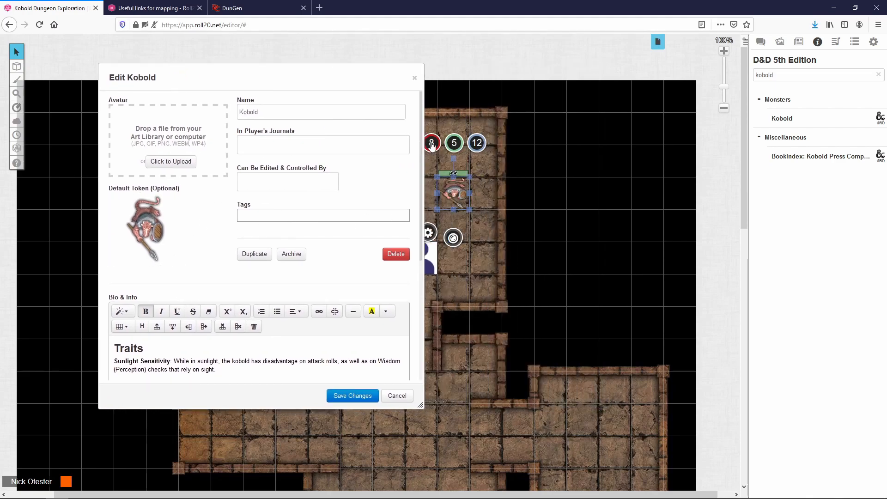
{"action": "left_click", "coordinate": [363, 405]}
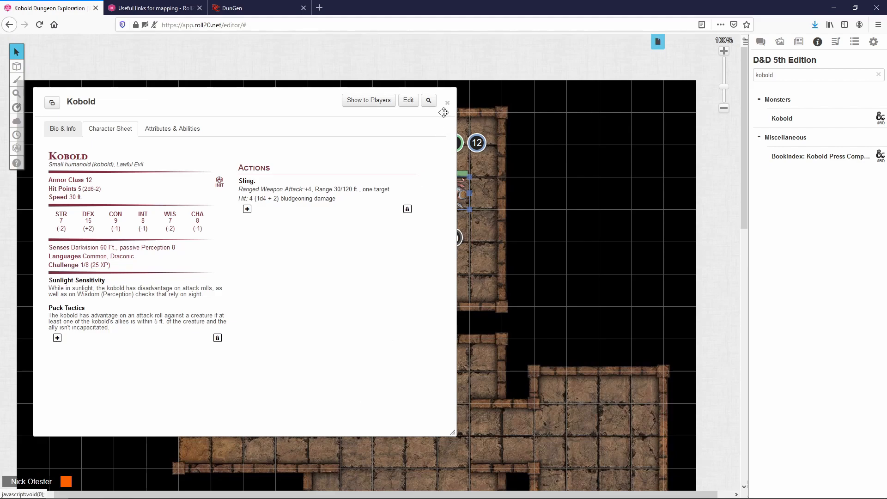
{"action": "left_click", "coordinate": [449, 103]}
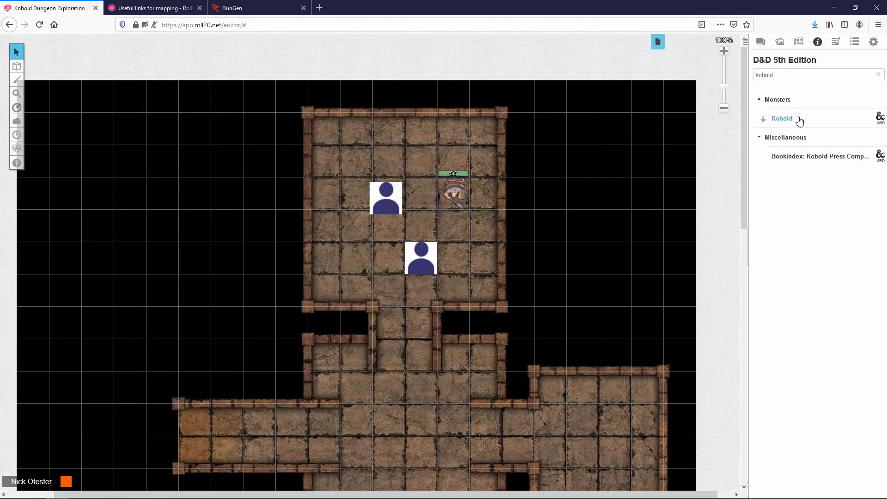
Step: Add two more Kobolds from the compendium to the top room and delete both placeholder tokens
{"action": "left_click_drag", "start_coordinate": [799, 121], "coordinate": [389, 133]}
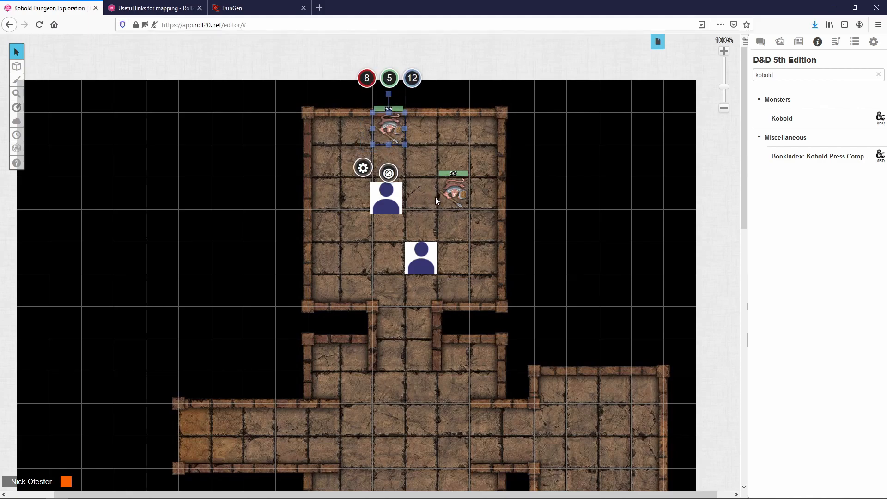
{"action": "left_click_drag", "start_coordinate": [778, 122], "coordinate": [325, 161]}
{"action": "left_click", "coordinate": [386, 198]}
{"action": "key", "text": "Delete"}
{"action": "left_click", "coordinate": [420, 246]}
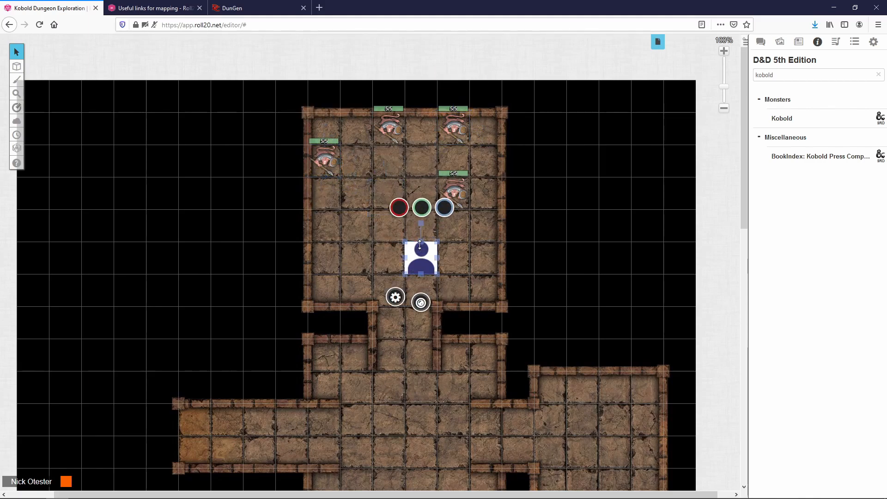
{"action": "key", "text": "Delete"}
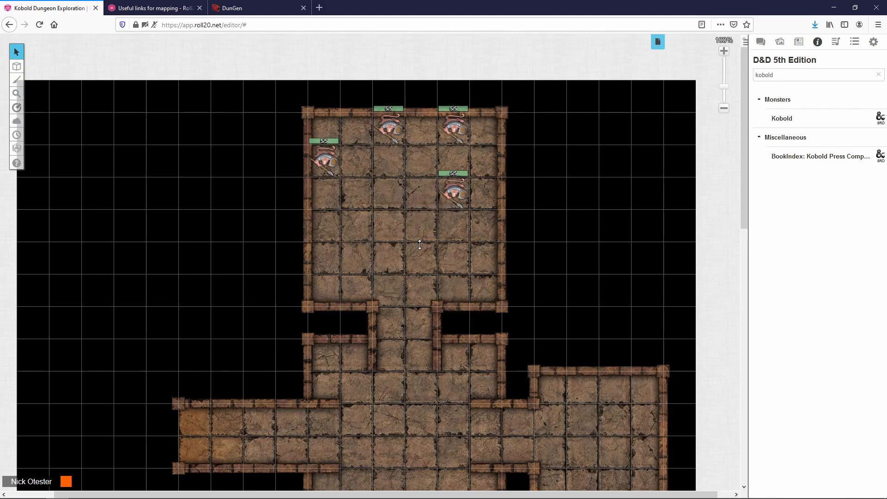
Step: Set the lower-right kobold's hit points to 3, then select each of the other kobolds
{"action": "left_click", "coordinate": [449, 197]}
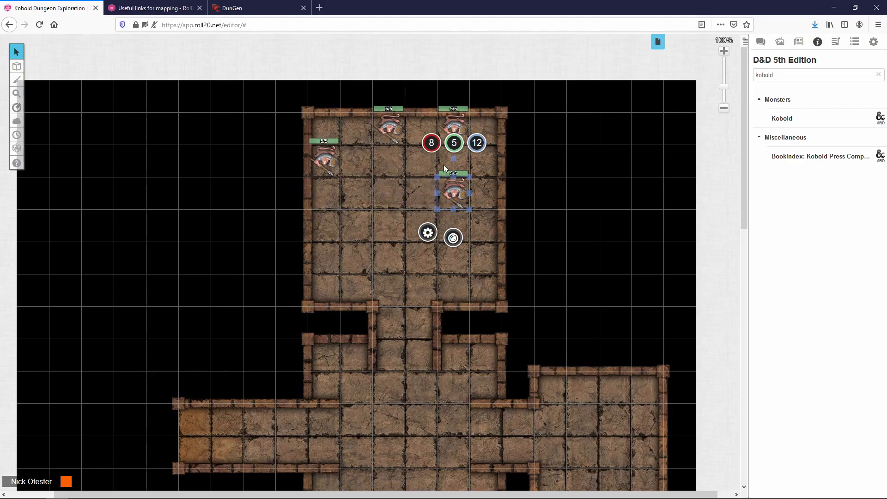
{"action": "left_click", "coordinate": [454, 143]}
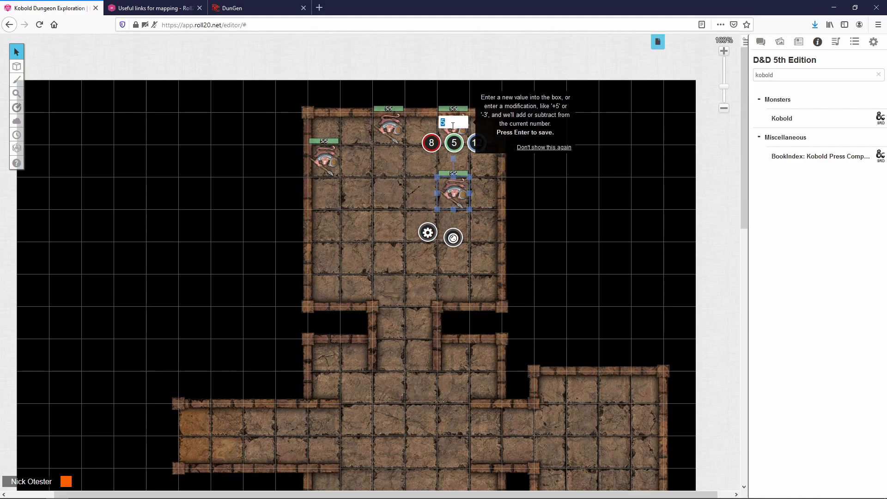
{"action": "type", "text": "3"}
{"action": "key", "text": "Return"}
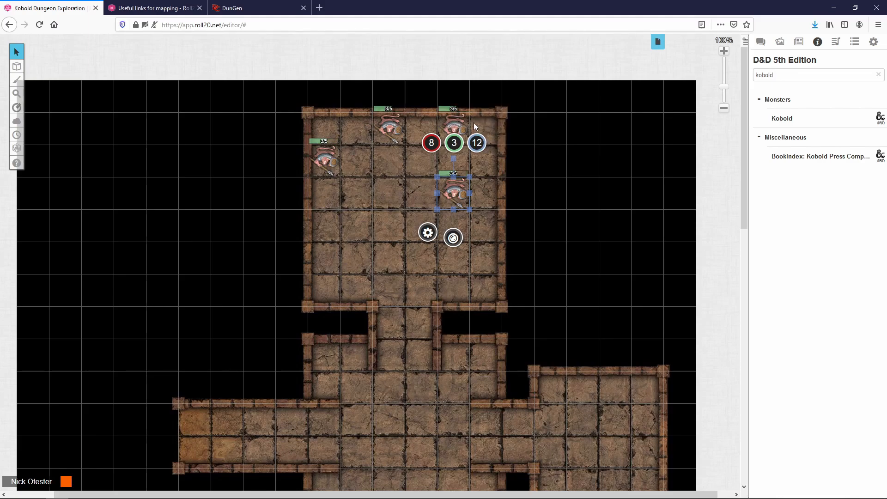
{"action": "left_click", "coordinate": [451, 126]}
{"action": "left_click", "coordinate": [388, 127]}
{"action": "left_click", "coordinate": [336, 148]}
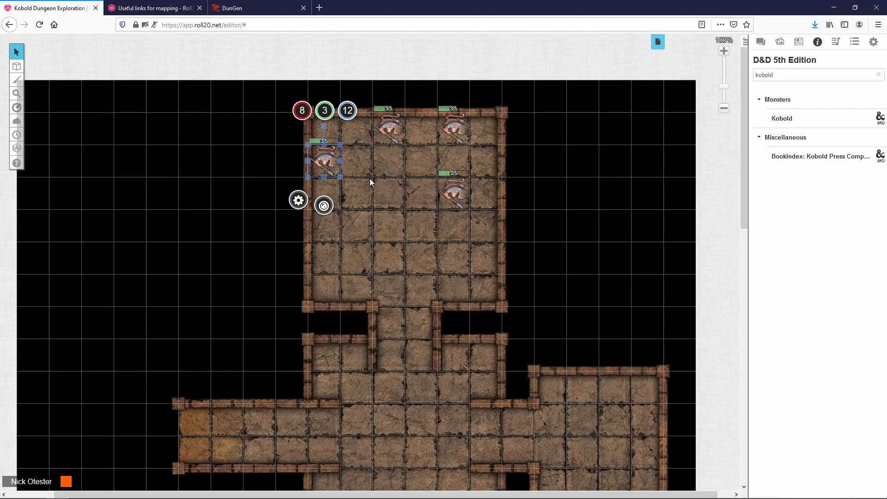
Step: Set the left kobold's Bar 1 to 5, unlinked from any attribute, and save
{"action": "double_click", "coordinate": [320, 169]}
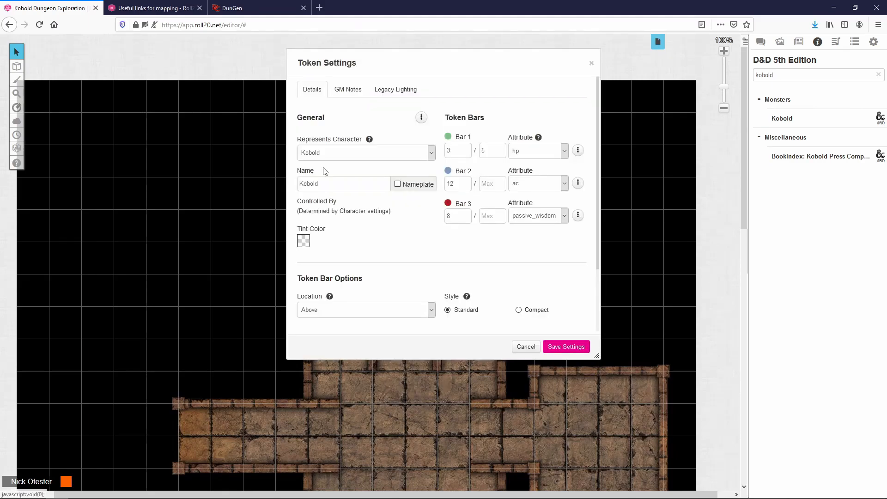
{"action": "left_click", "coordinate": [466, 151]}
{"action": "key", "text": "BackSpace"}
{"action": "type", "text": "5"}
{"action": "left_click", "coordinate": [564, 152]}
{"action": "left_click", "coordinate": [565, 157]}
{"action": "left_click", "coordinate": [564, 152]}
{"action": "left_click_drag", "start_coordinate": [610, 234], "coordinate": [611, 167]}
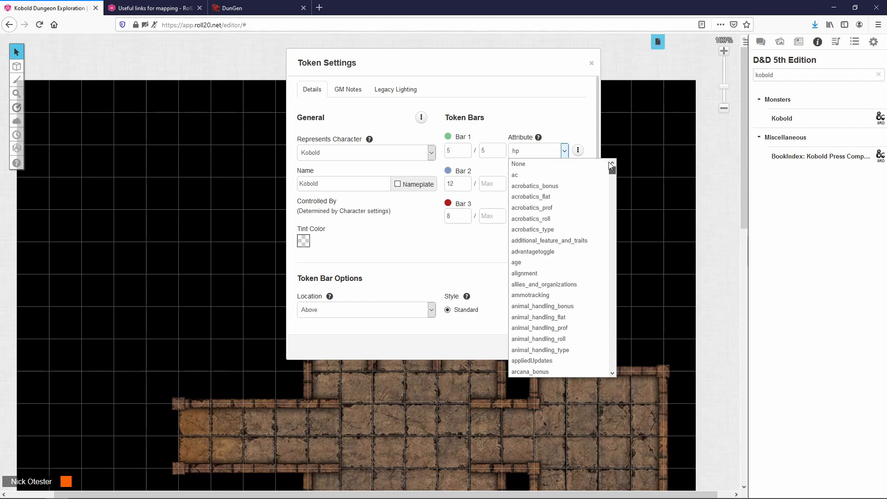
{"action": "left_click", "coordinate": [569, 164]}
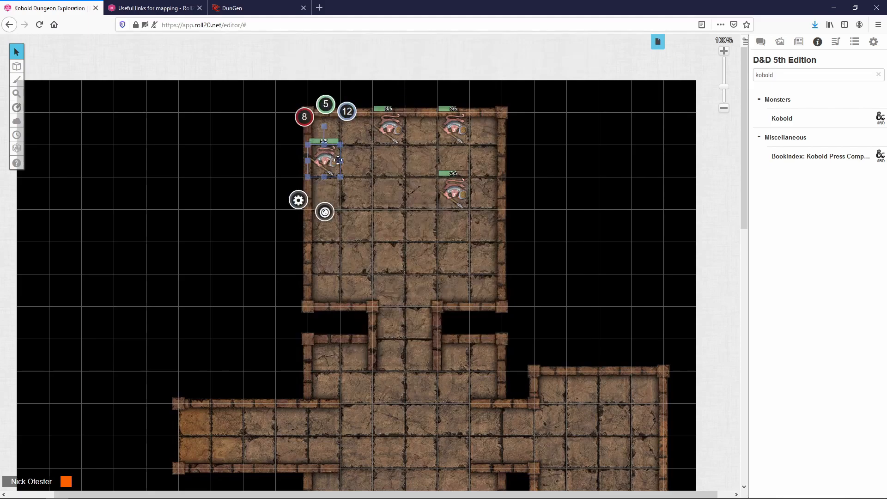
{"action": "double_click", "coordinate": [322, 160]}
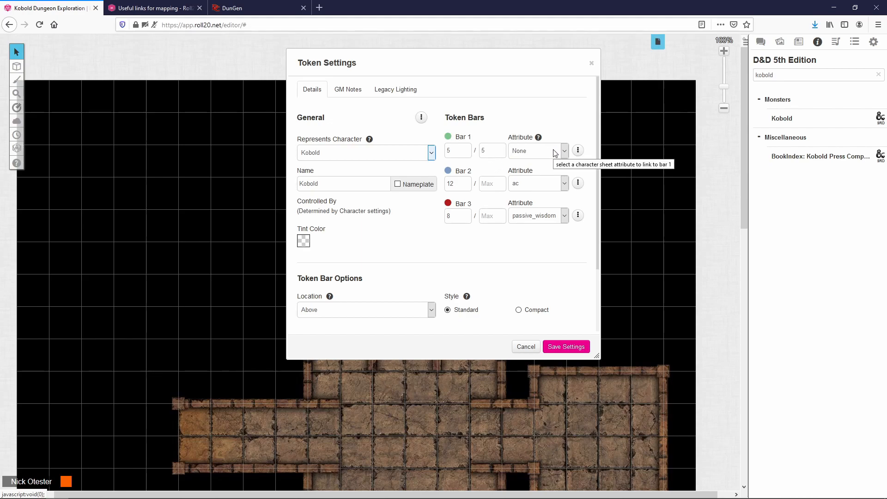
{"action": "left_click", "coordinate": [567, 347]}
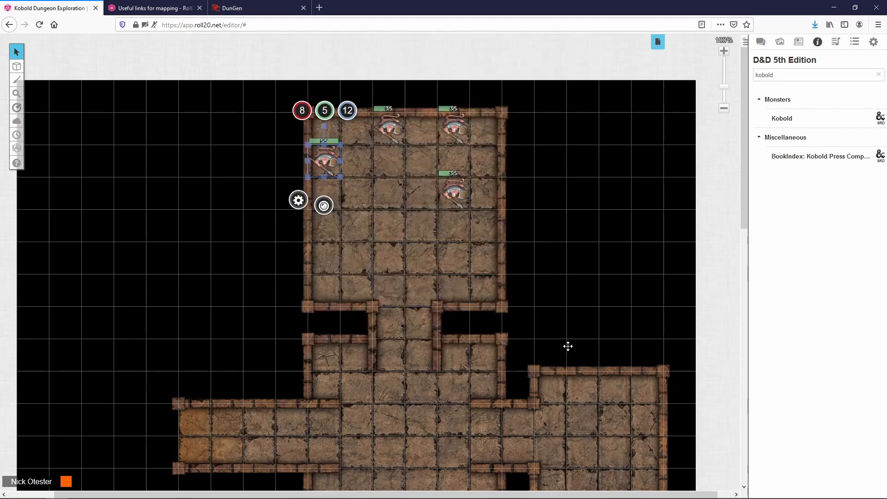
Step: Replace the Kobold character's default token with the left kobold and save
{"action": "double_click", "coordinate": [332, 161]}
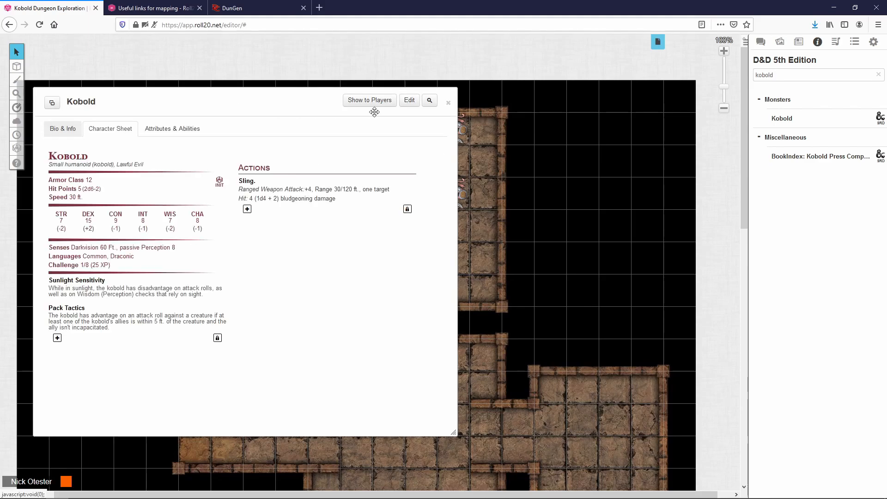
{"action": "left_click", "coordinate": [409, 102]}
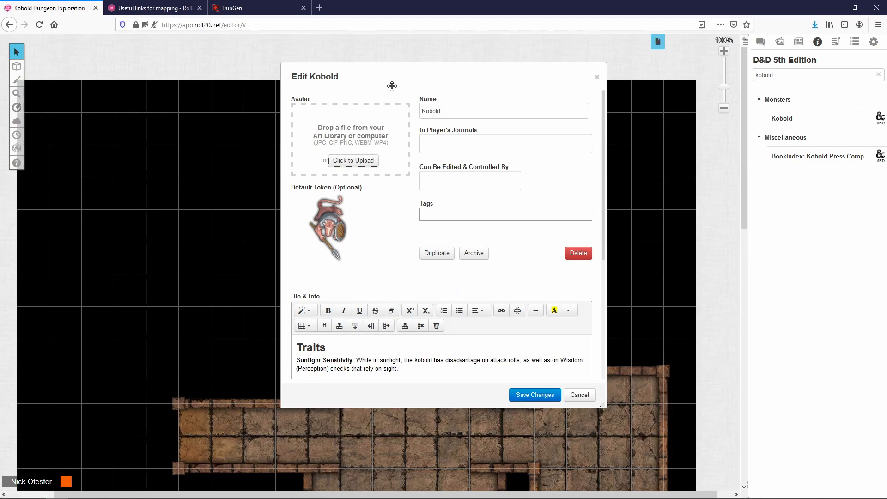
{"action": "left_click_drag", "start_coordinate": [392, 86], "coordinate": [505, 93]}
{"action": "mouse_move", "coordinate": [465, 210]}
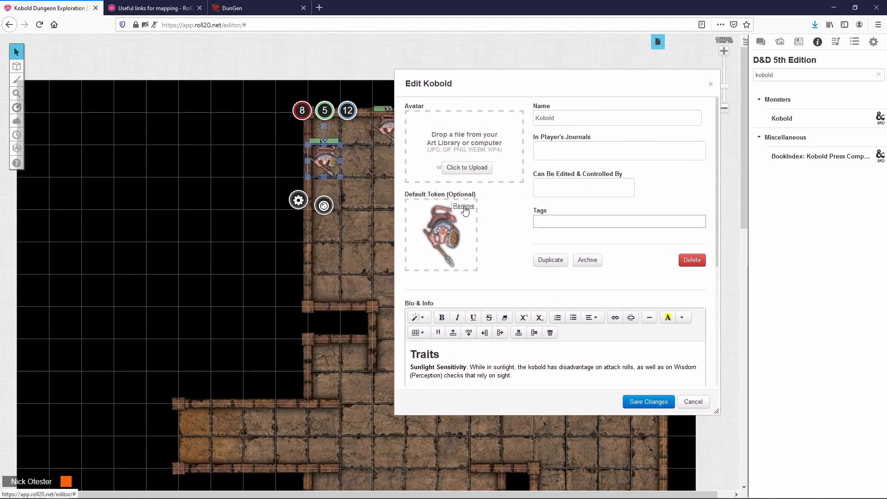
{"action": "left_click", "coordinate": [463, 206]}
{"action": "left_click", "coordinate": [458, 293]}
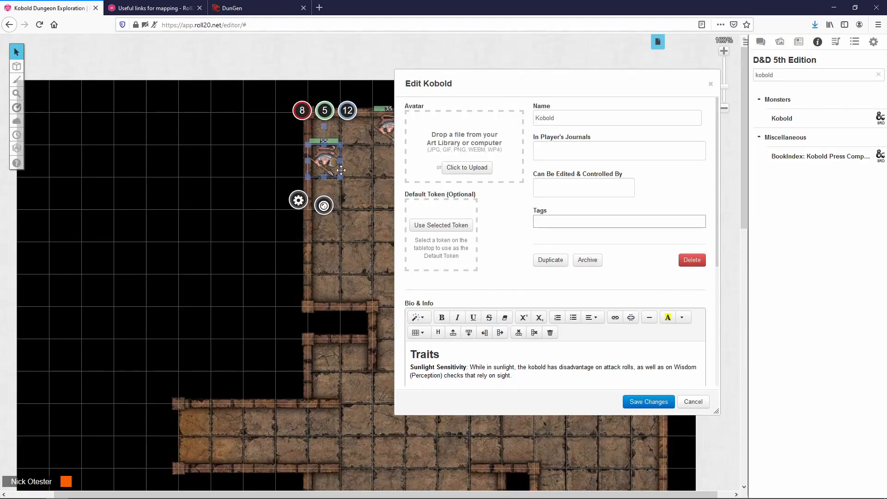
{"action": "left_click", "coordinate": [444, 225]}
{"action": "left_click", "coordinate": [647, 403]}
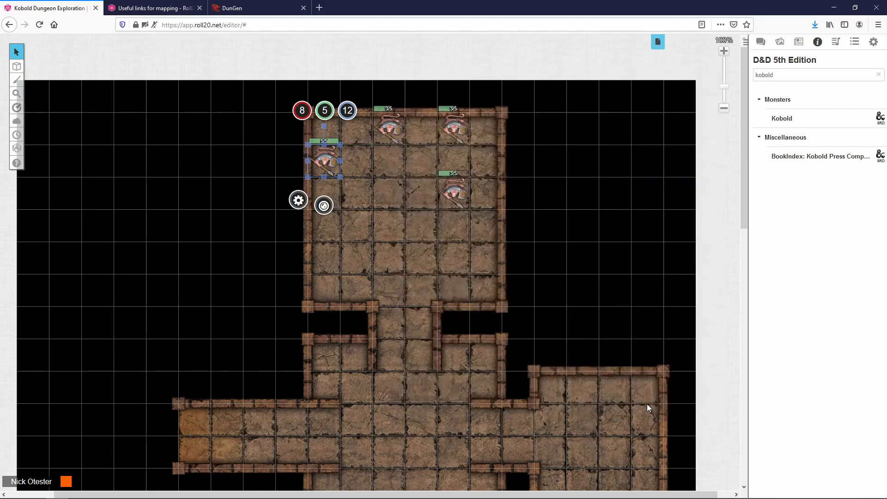
Step: Add another Kobold to the map and damage it by 2 twice, leaving 1 hit point
{"action": "left_click", "coordinate": [449, 102]}
{"action": "left_click", "coordinate": [498, 226]}
{"action": "left_click_drag", "start_coordinate": [785, 119], "coordinate": [377, 231]}
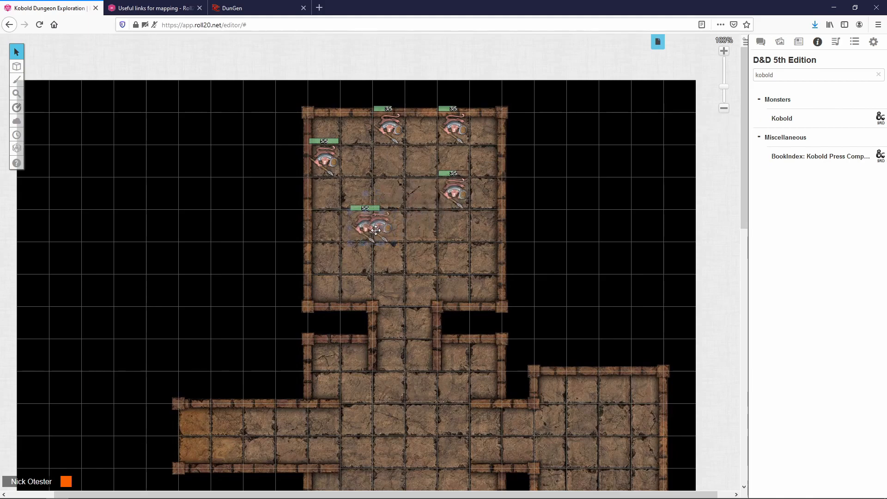
{"action": "left_click", "coordinate": [357, 176]}
{"action": "type", "text": "-2"}
{"action": "key", "text": "Return"}
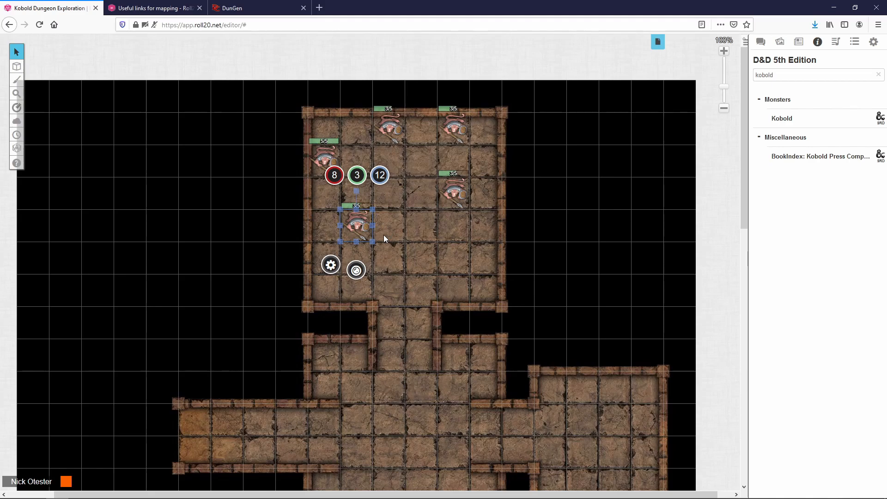
{"action": "left_click", "coordinate": [364, 184]}
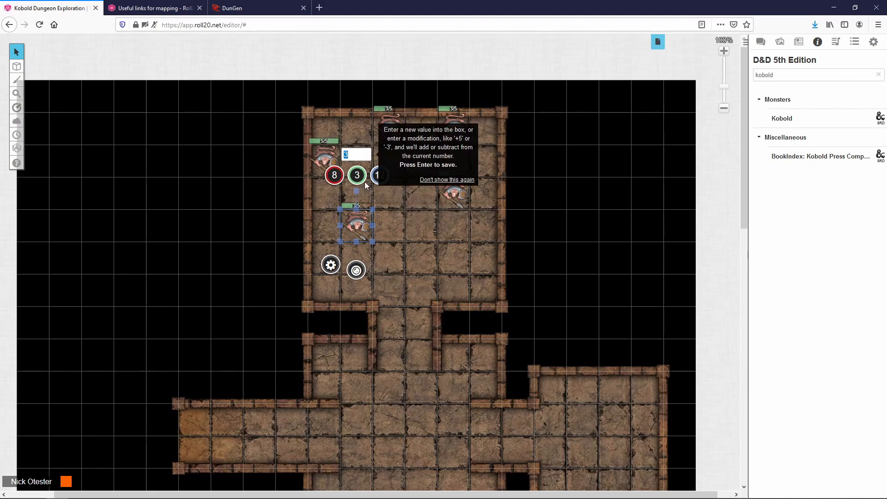
{"action": "key", "text": "Return"}
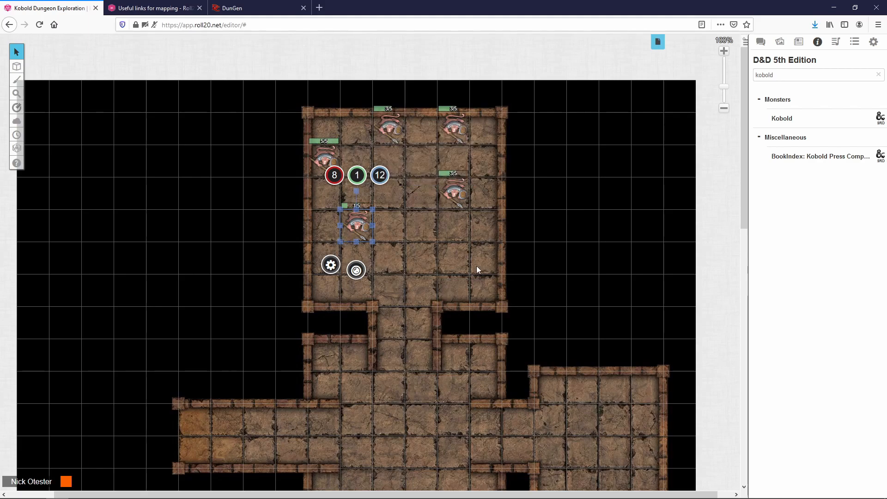
Step: Select the three right-hand kobolds together and delete them
{"action": "left_click", "coordinate": [329, 149]}
{"action": "left_click", "coordinate": [390, 127]}
{"action": "left_click", "coordinate": [454, 128]}
{"action": "left_click", "coordinate": [455, 191]}
{"action": "left_click", "coordinate": [437, 293]}
{"action": "left_click_drag", "start_coordinate": [356, 104], "coordinate": [525, 207]}
{"action": "key", "text": "Delete"}
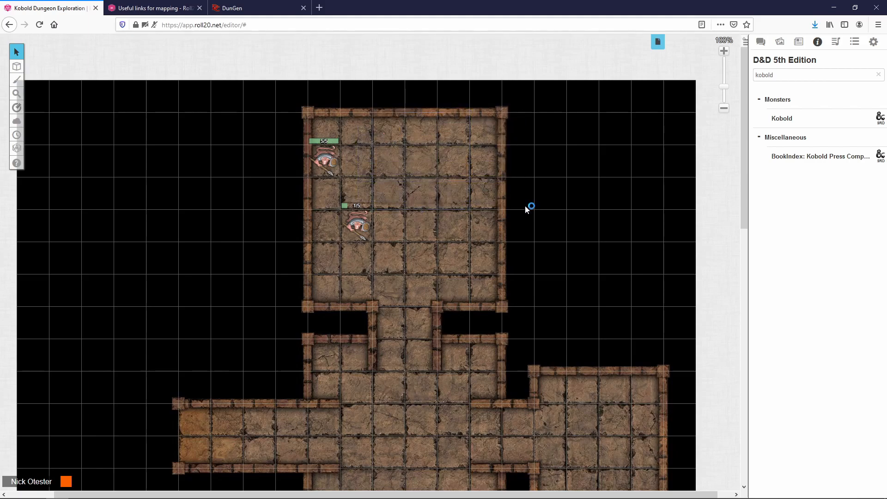
Step: Place three fresh Kobolds, damage the top-right one by 2 to 3/5, and nudge another
{"action": "left_click_drag", "start_coordinate": [783, 118], "coordinate": [490, 165]}
{"action": "left_click_drag", "start_coordinate": [776, 117], "coordinate": [434, 196]}
{"action": "left_click_drag", "start_coordinate": [782, 119], "coordinate": [448, 149]}
{"action": "left_click", "coordinate": [442, 148]}
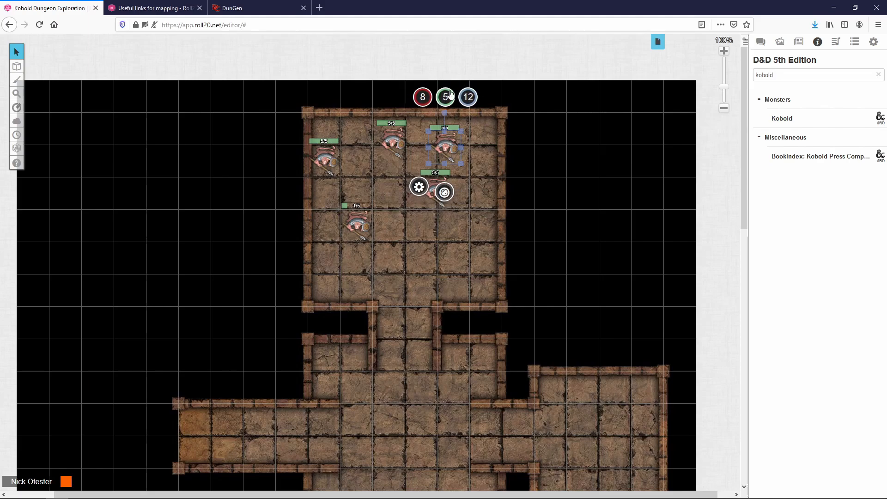
{"action": "left_click", "coordinate": [447, 104]}
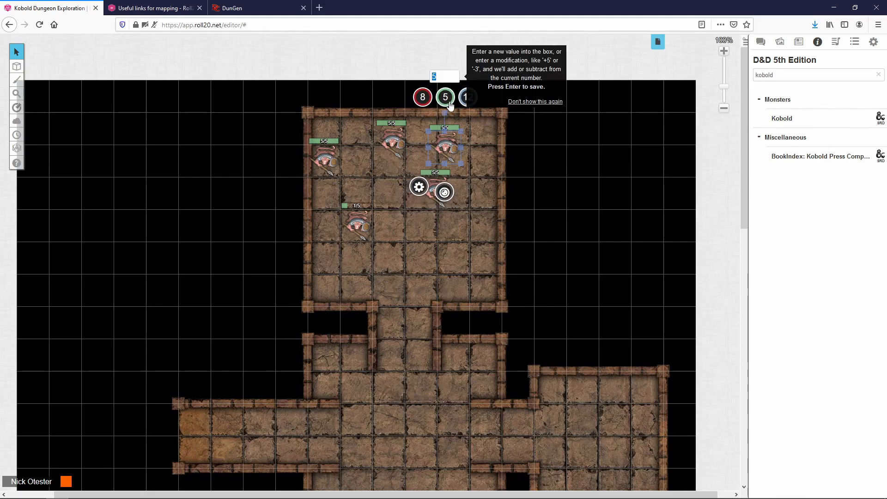
{"action": "type", "text": "-2"}
{"action": "key", "text": "Return"}
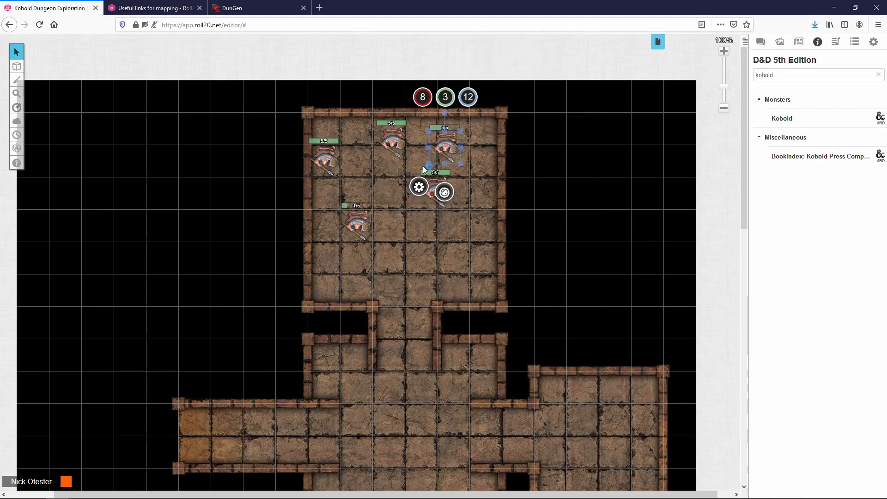
{"action": "left_click", "coordinate": [465, 184]}
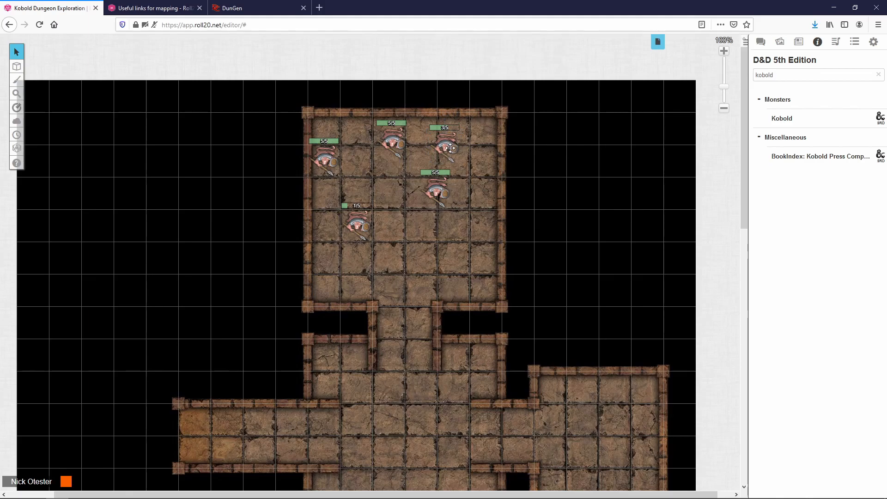
{"action": "left_click_drag", "start_coordinate": [431, 189], "coordinate": [422, 193]}
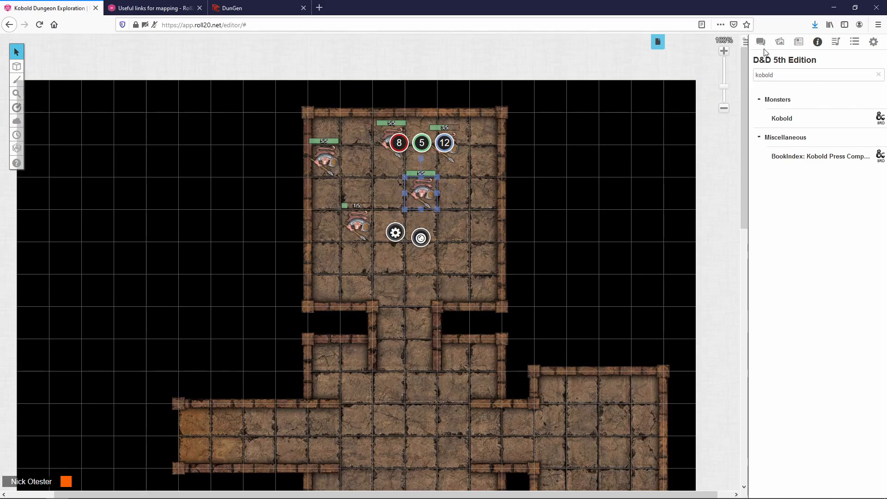
Step: Add a new character entry from the Journal's + Add menu
{"action": "left_click", "coordinate": [800, 46]}
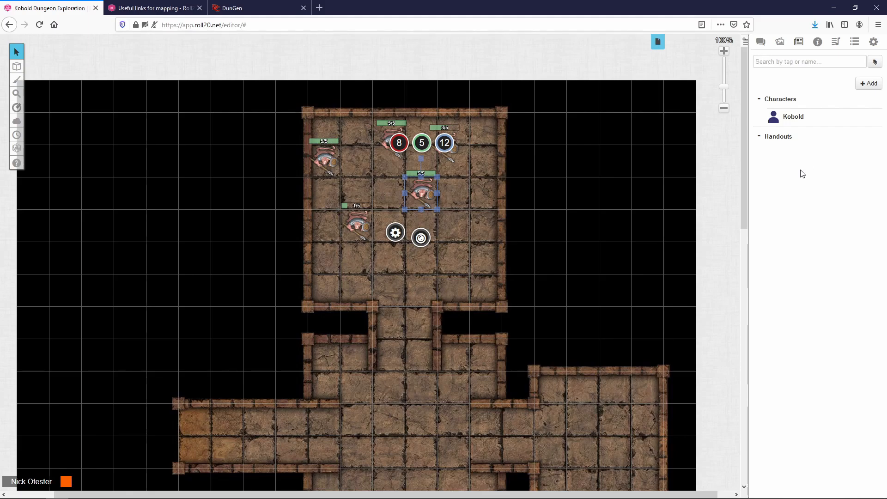
{"action": "left_click", "coordinate": [867, 87]}
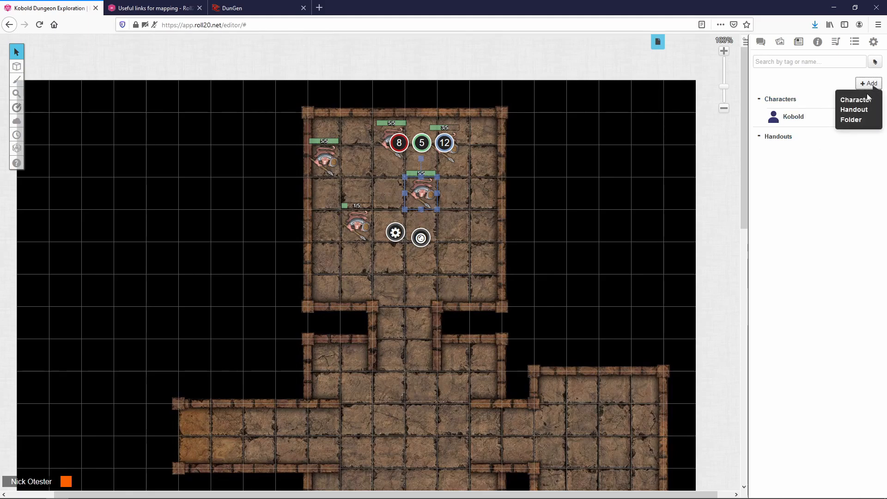
{"action": "left_click", "coordinate": [867, 102]}
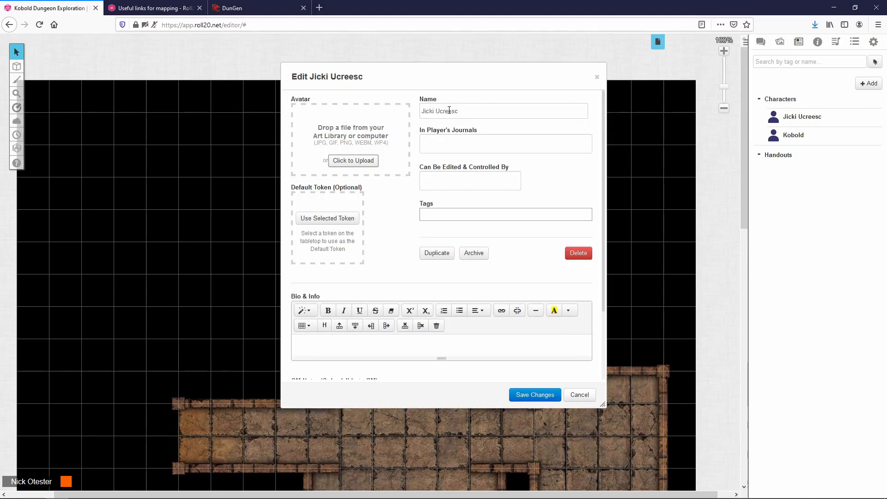
Step: Show Jicki Ucreesc in all players' journals, give one player control, and save
{"action": "left_click", "coordinate": [474, 111]}
{"action": "left_click", "coordinate": [462, 147]}
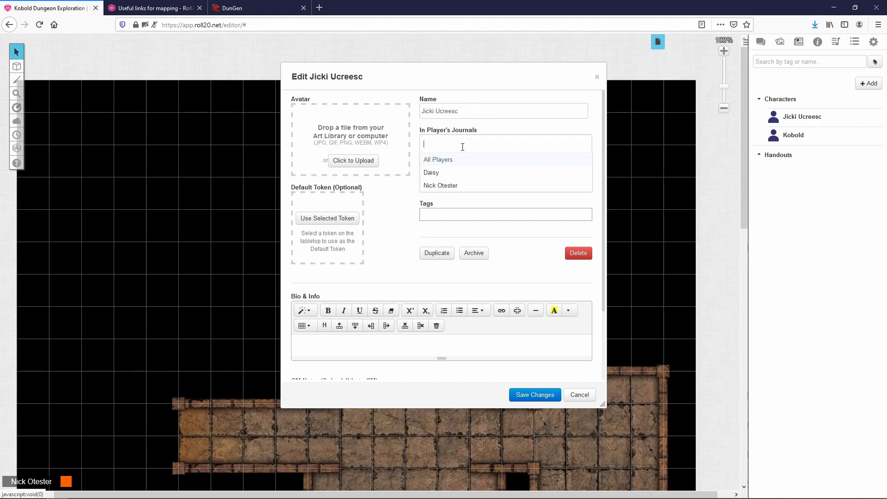
{"action": "left_click", "coordinate": [454, 160]}
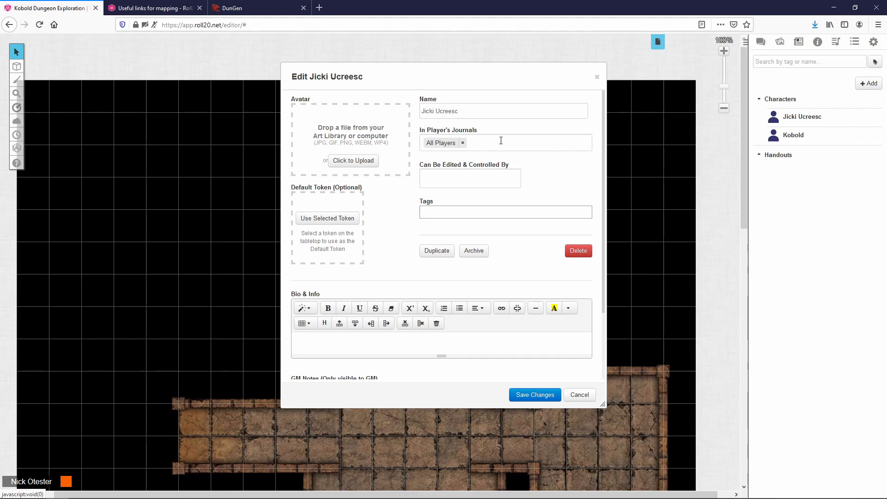
{"action": "left_click", "coordinate": [508, 179]}
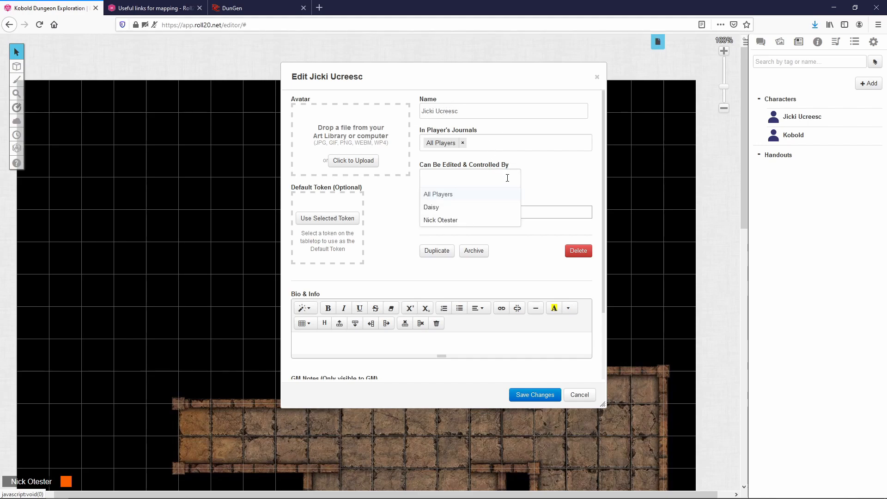
{"action": "left_click", "coordinate": [488, 208]}
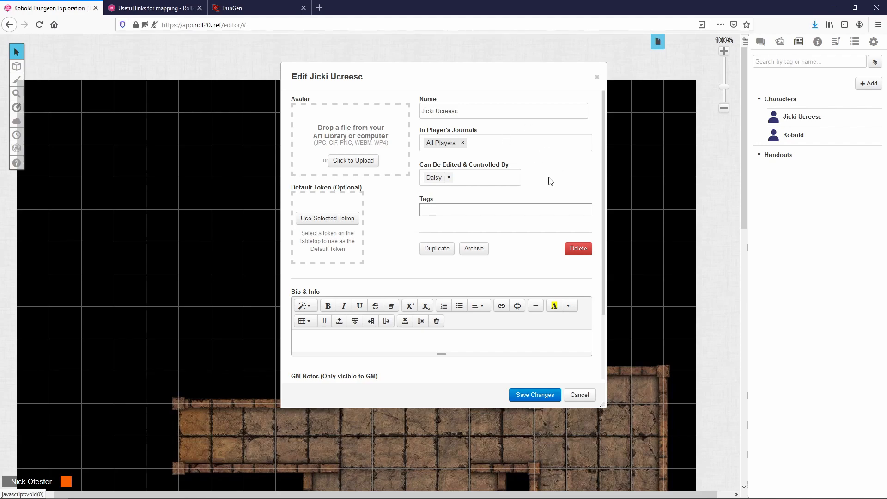
{"action": "left_click", "coordinate": [535, 396]}
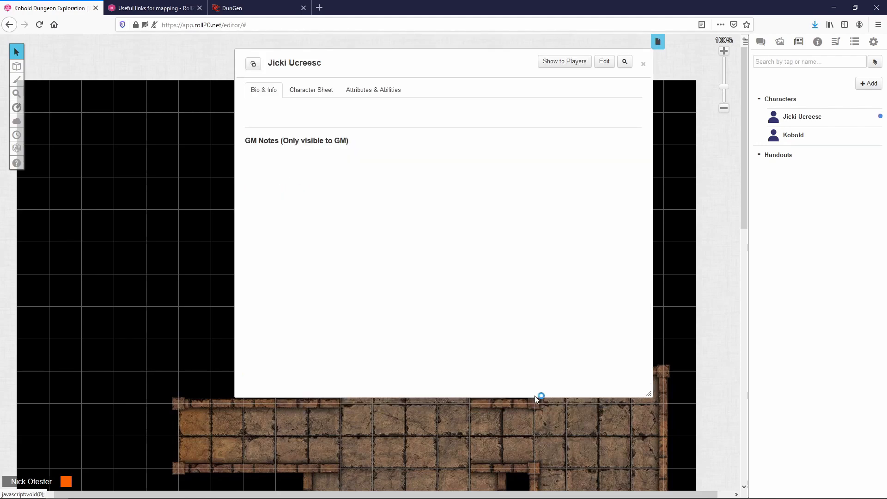
Step: Close the character view and drop a Jicki Ucreesc token at the kobold room's southern doorway
{"action": "left_click", "coordinate": [645, 65]}
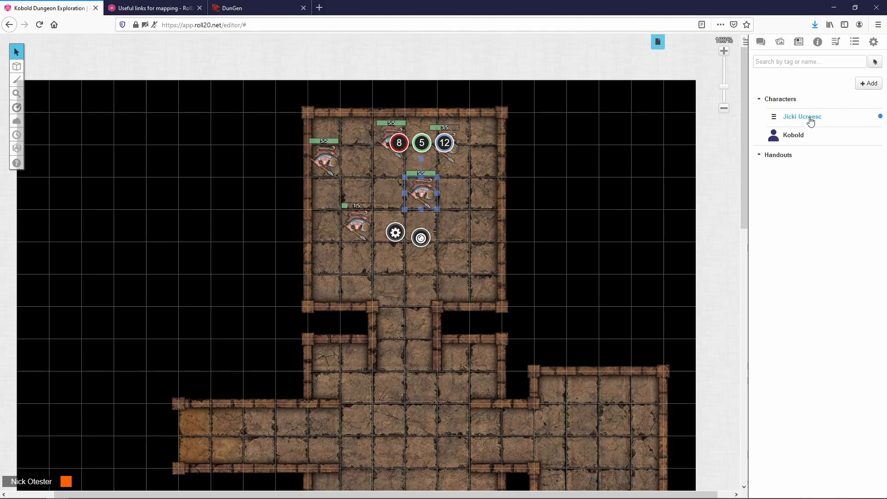
{"action": "left_click_drag", "start_coordinate": [808, 123], "coordinate": [421, 306]}
{"action": "left_click_drag", "start_coordinate": [400, 286], "coordinate": [402, 293]}
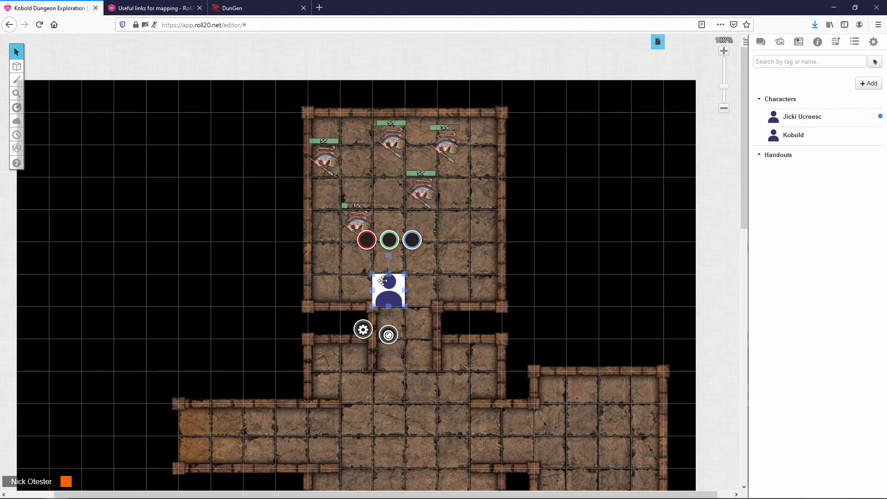
{"action": "left_click", "coordinate": [417, 328]}
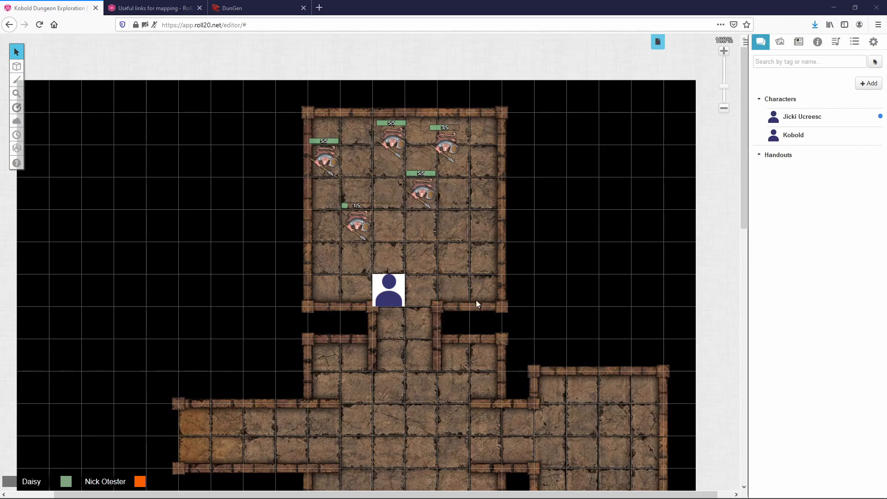
Step: Place a Wizard figure from the Art Library in the kobold room and open its token settings
{"action": "left_click", "coordinate": [779, 42]}
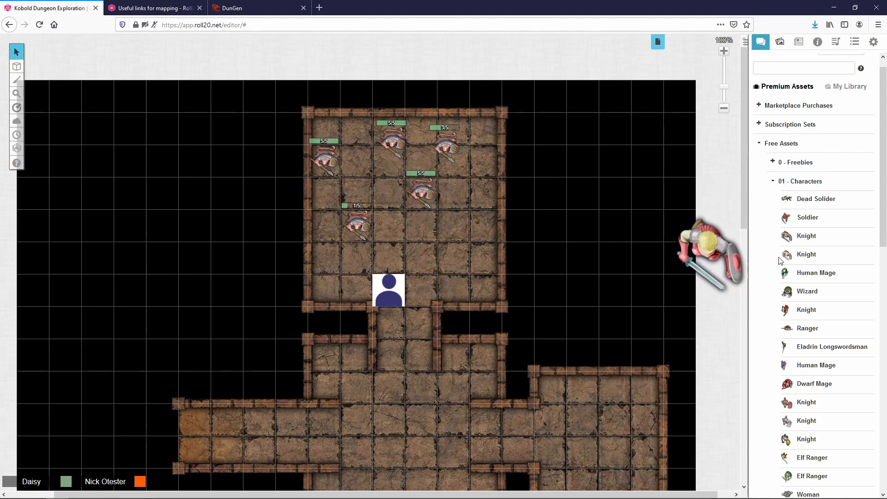
{"action": "left_click_drag", "start_coordinate": [807, 291], "coordinate": [445, 256]}
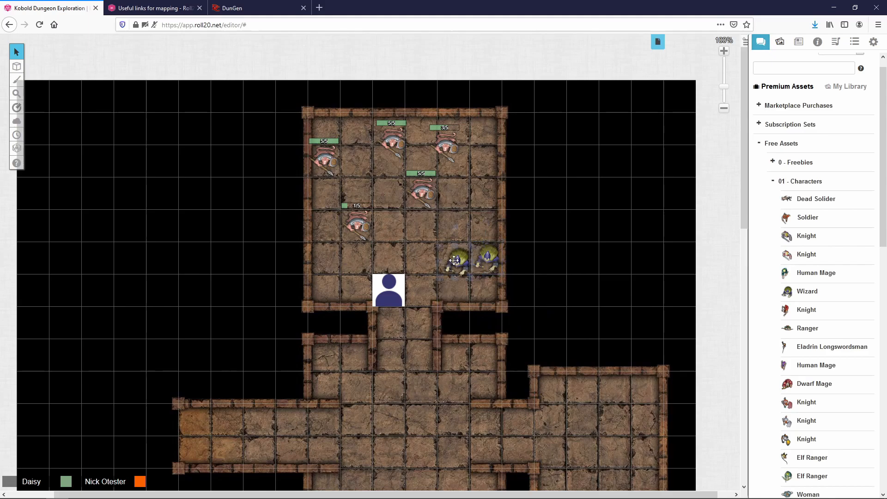
{"action": "left_click", "coordinate": [475, 230]}
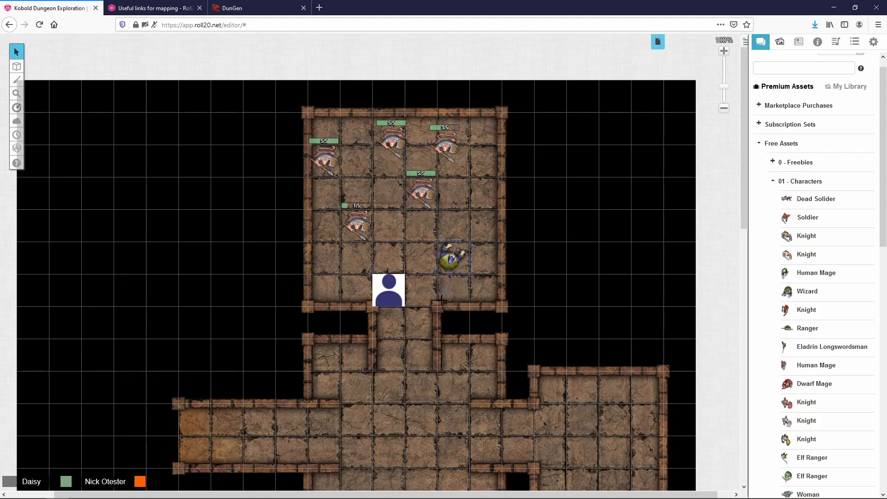
{"action": "left_click", "coordinate": [456, 256]}
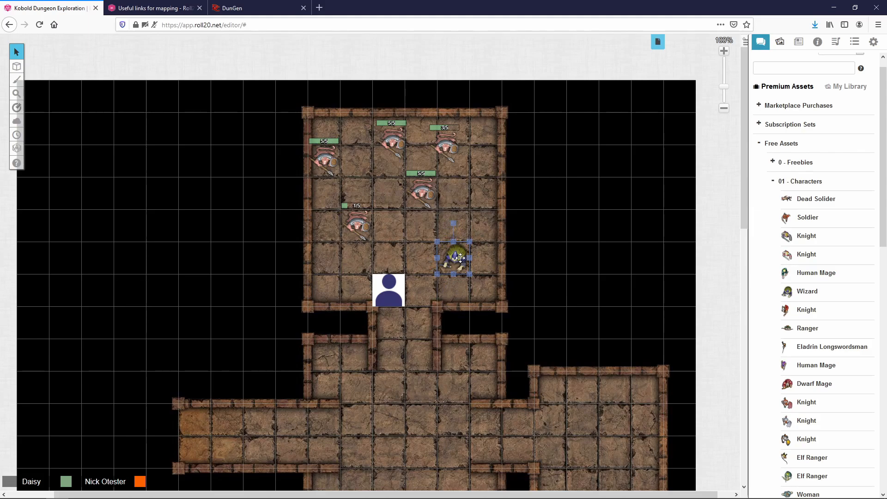
{"action": "double_click", "coordinate": [460, 258]}
Step: Make the wizard token represent the character Jicki Ucreesc
{"action": "left_click", "coordinate": [430, 155]}
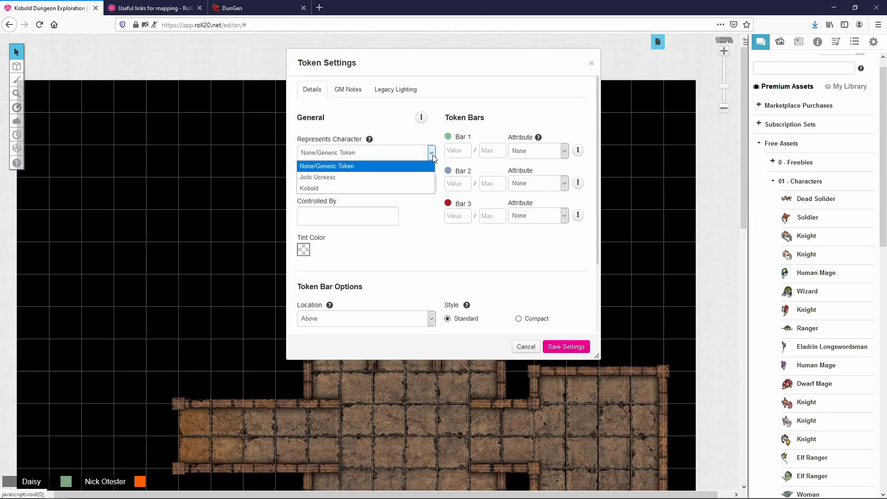
{"action": "left_click", "coordinate": [397, 178]}
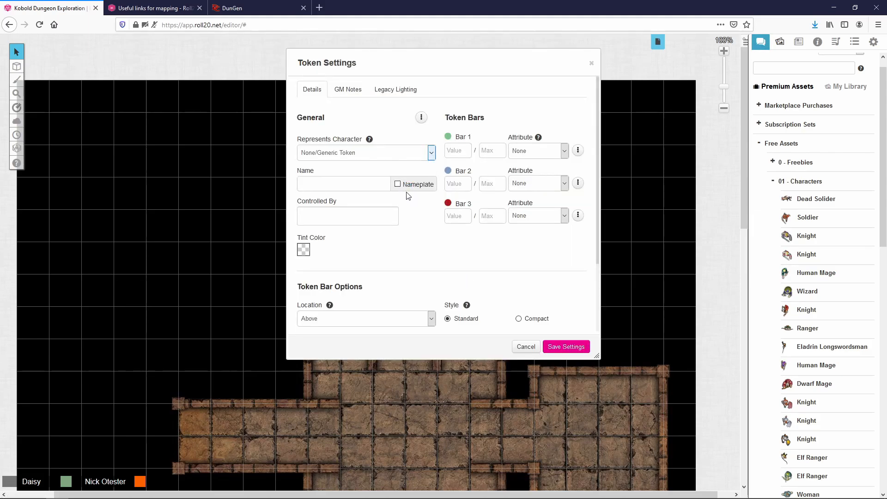
{"action": "left_click", "coordinate": [433, 158]}
{"action": "left_click", "coordinate": [571, 138]}
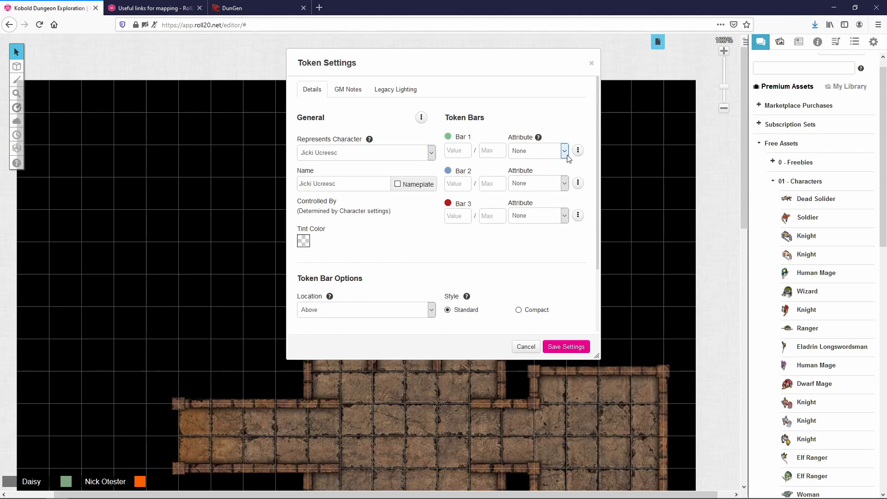
Step: Link bar 1 to hp and bar 3 to passive_wisdom, then save the token settings
{"action": "left_click", "coordinate": [566, 152]}
{"action": "key", "text": "h"}
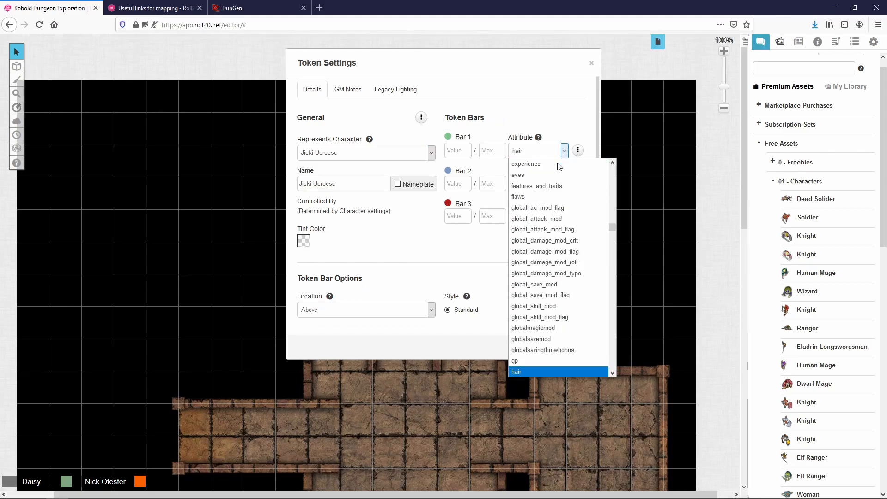
{"action": "key", "text": "p"}
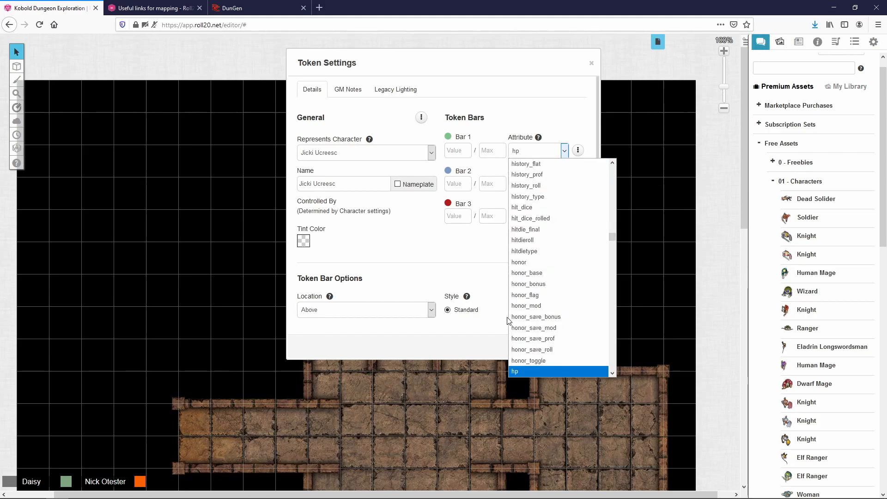
{"action": "key", "text": "Return"}
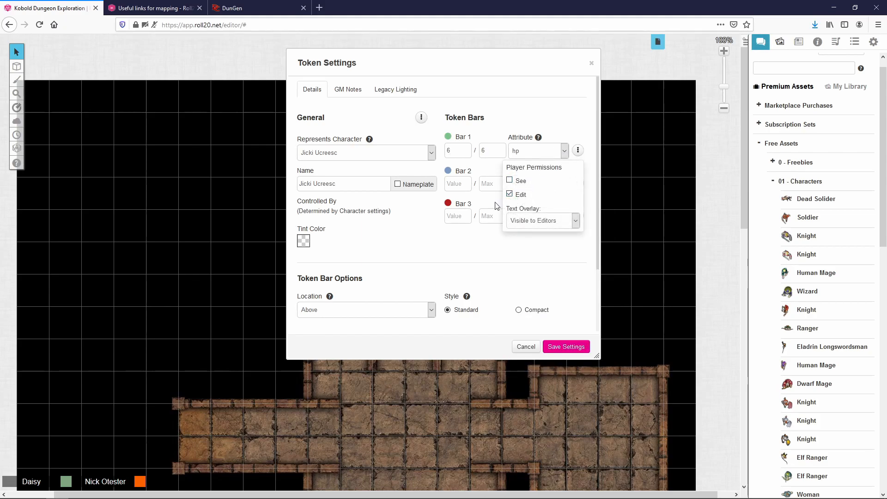
{"action": "left_click", "coordinate": [564, 184]}
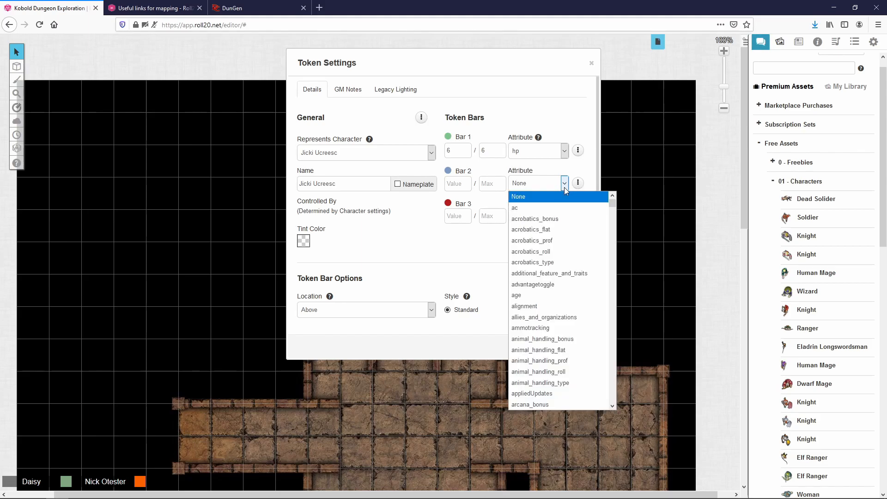
{"action": "key", "text": "Escape"}
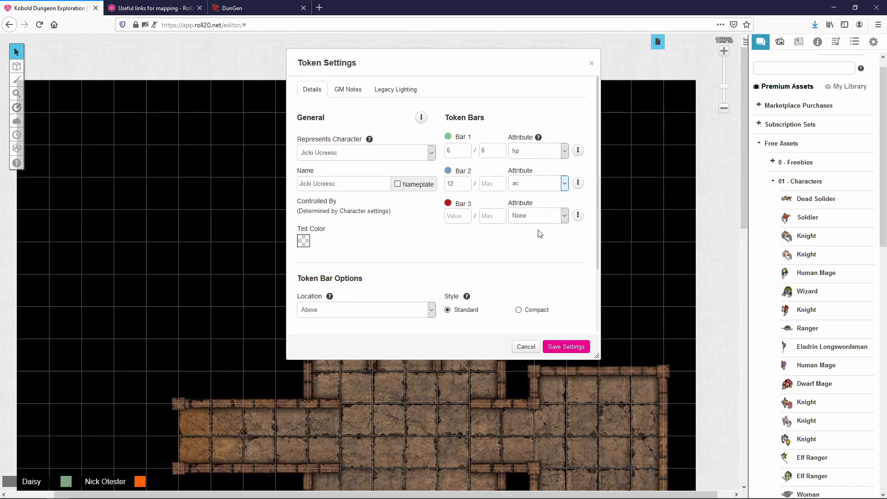
{"action": "left_click", "coordinate": [565, 216]}
{"action": "key", "text": "p"}
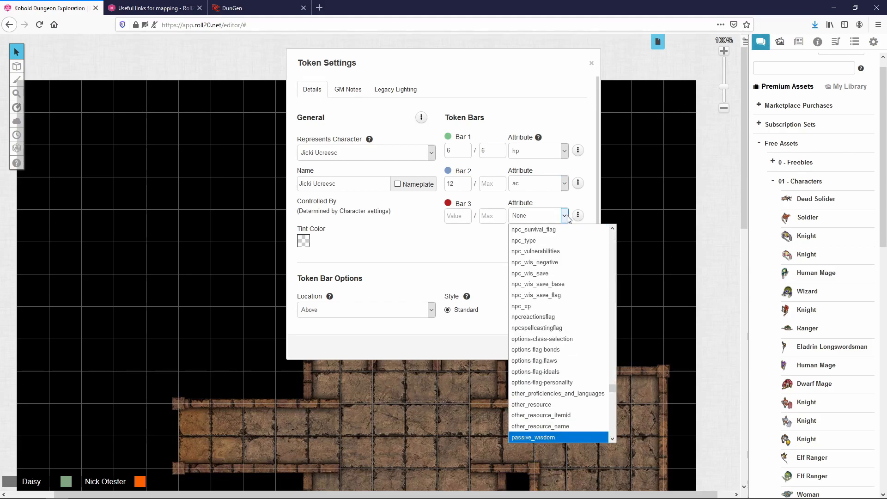
{"action": "left_click", "coordinate": [559, 432]}
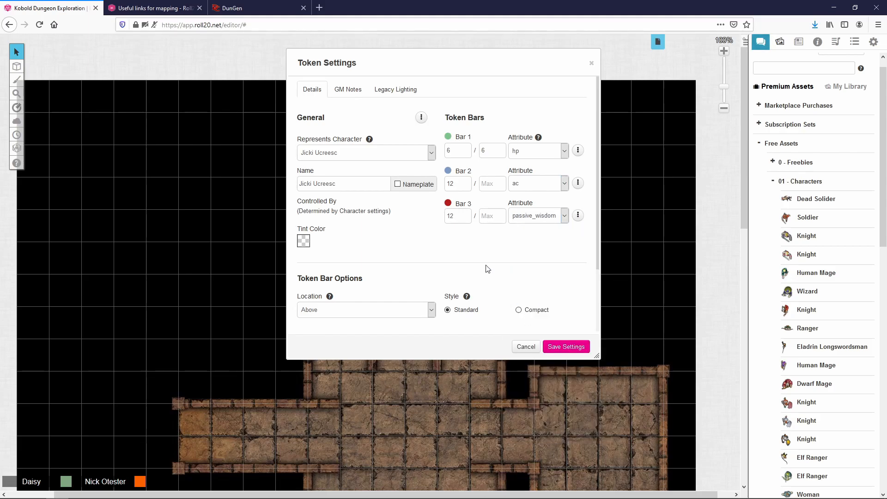
{"action": "left_click", "coordinate": [572, 347]}
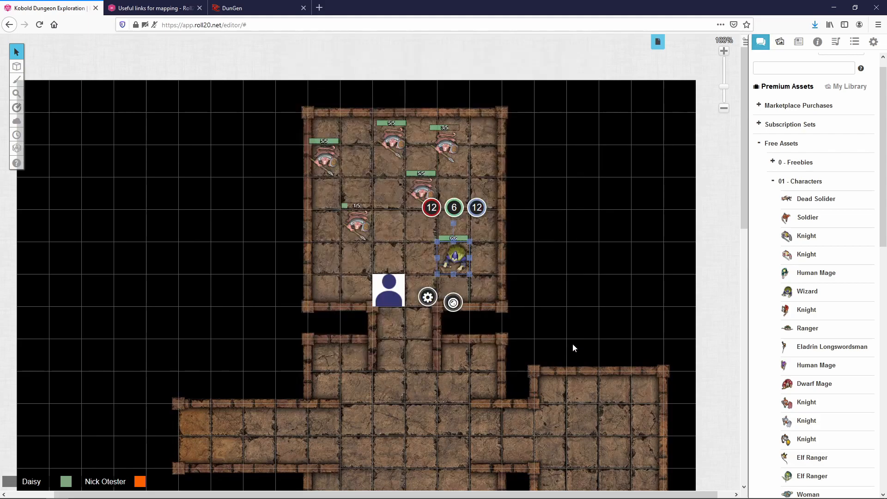
Step: Set the selected gnome token as Jicki Ucreesc's default token and save the character
{"action": "double_click", "coordinate": [455, 254]}
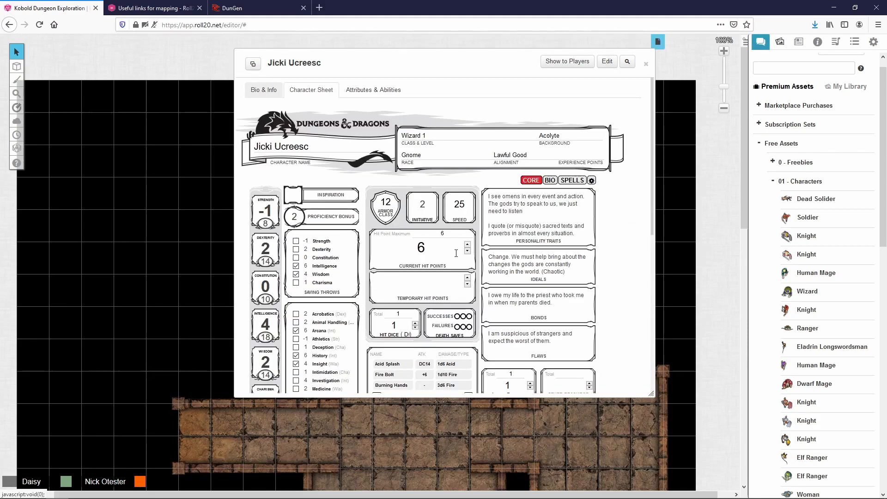
{"action": "left_click", "coordinate": [607, 65]}
{"action": "left_click", "coordinate": [342, 217]}
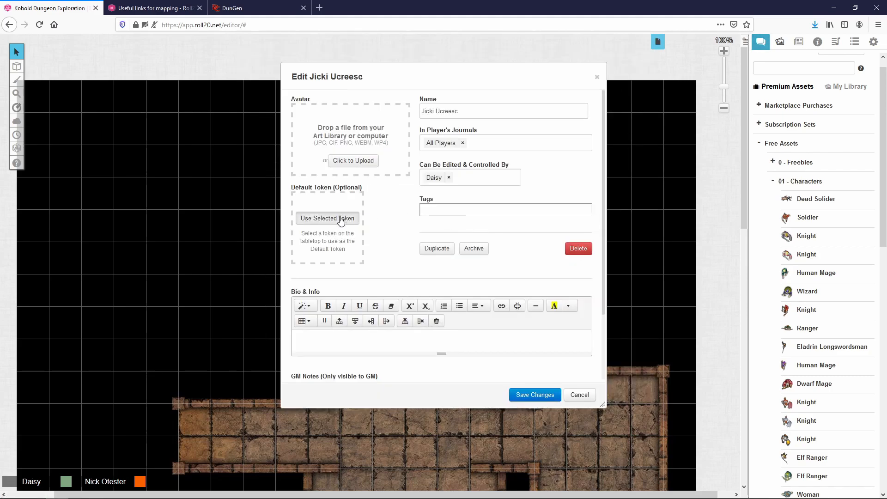
{"action": "left_click", "coordinate": [540, 396]}
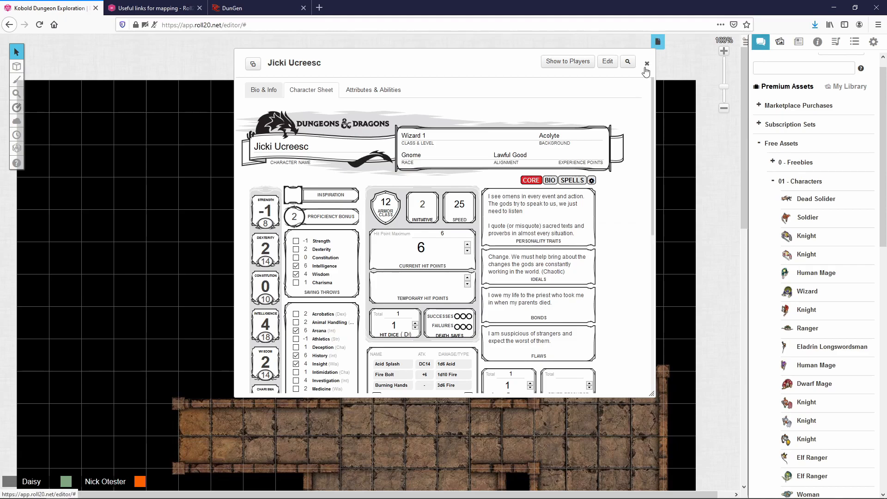
{"action": "left_click", "coordinate": [646, 65]}
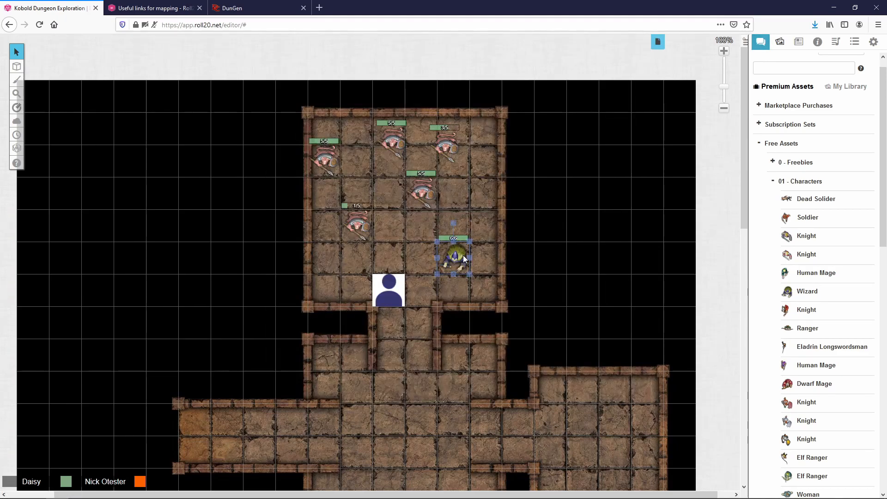
Step: Delete the gnome token and the blank placeholder token from the map
{"action": "left_click", "coordinate": [447, 262]}
{"action": "key", "text": "Delete"}
{"action": "left_click", "coordinate": [389, 284]}
{"action": "key", "text": "Delete"}
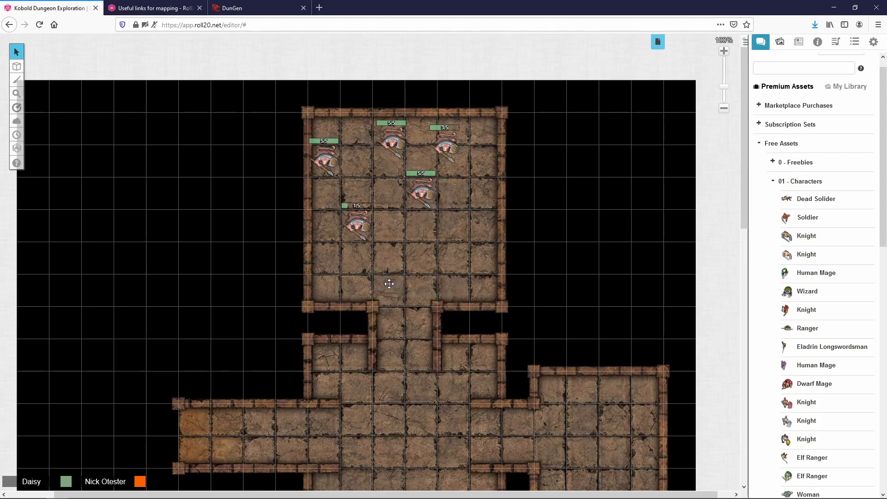
Step: Drag Jicki Ucreesc from the journal into the kobold room and confirm its bars read 12, 6, 12
{"action": "left_click", "coordinate": [798, 41]}
{"action": "left_click_drag", "start_coordinate": [787, 118], "coordinate": [434, 271]}
{"action": "double_click", "coordinate": [424, 264]}
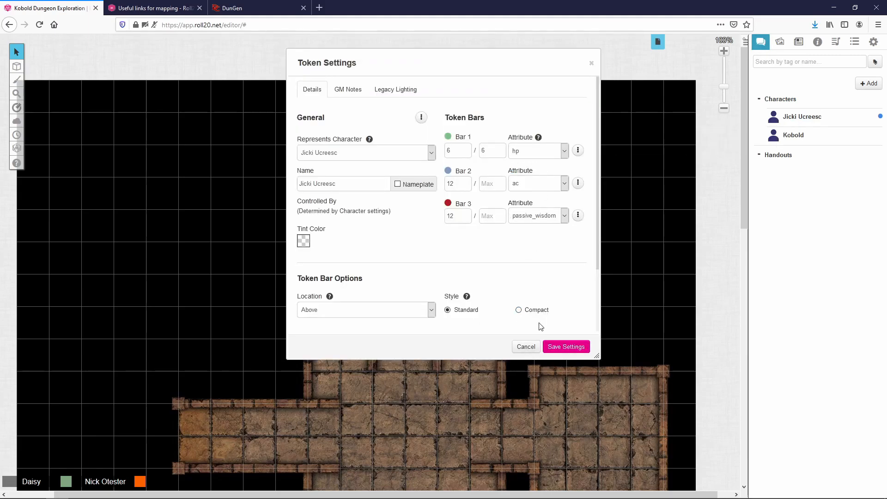
{"action": "left_click", "coordinate": [526, 346]}
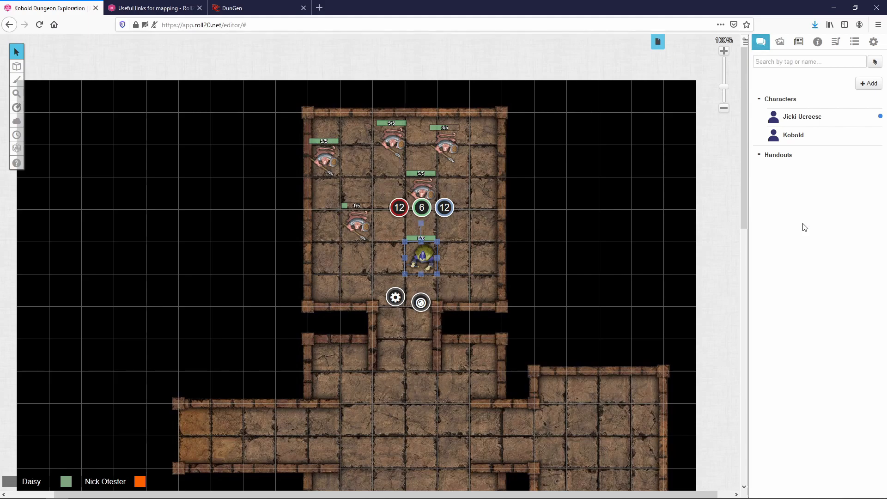
Step: Add a journal folder named PCs, then collapse it
{"action": "left_click", "coordinate": [870, 84]}
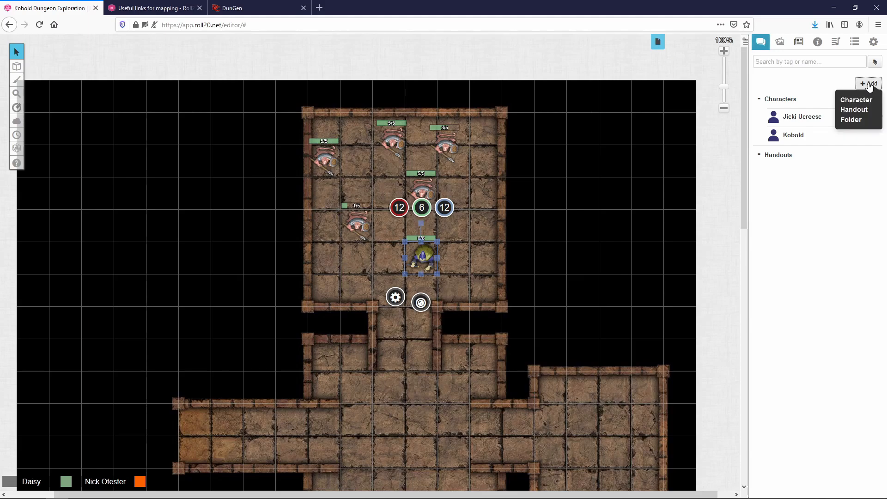
{"action": "left_click", "coordinate": [856, 120]}
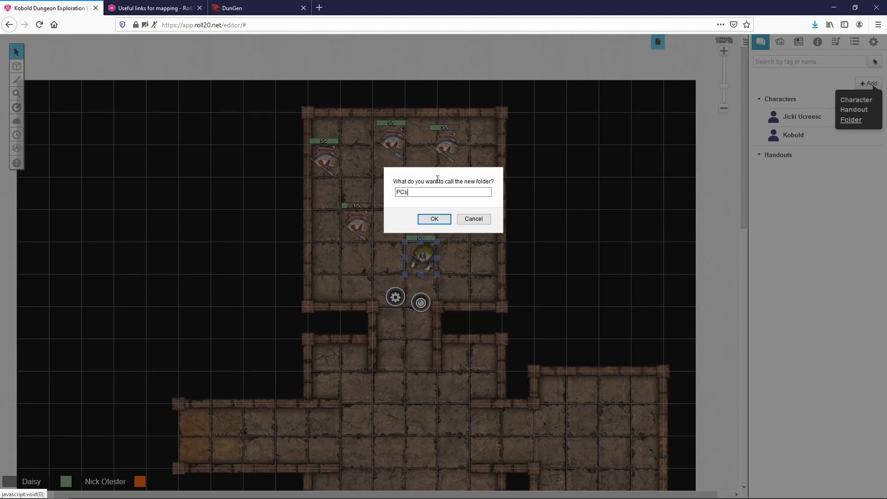
{"action": "left_click", "coordinate": [441, 219]}
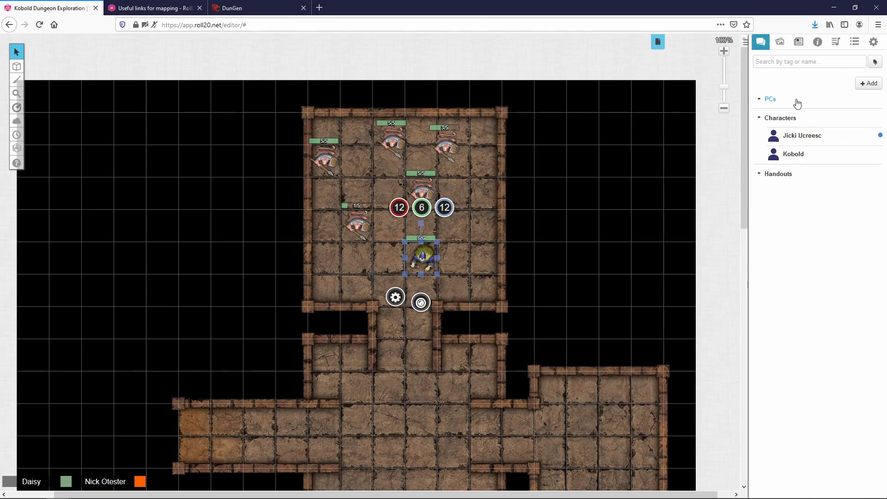
{"action": "left_click", "coordinate": [759, 101]}
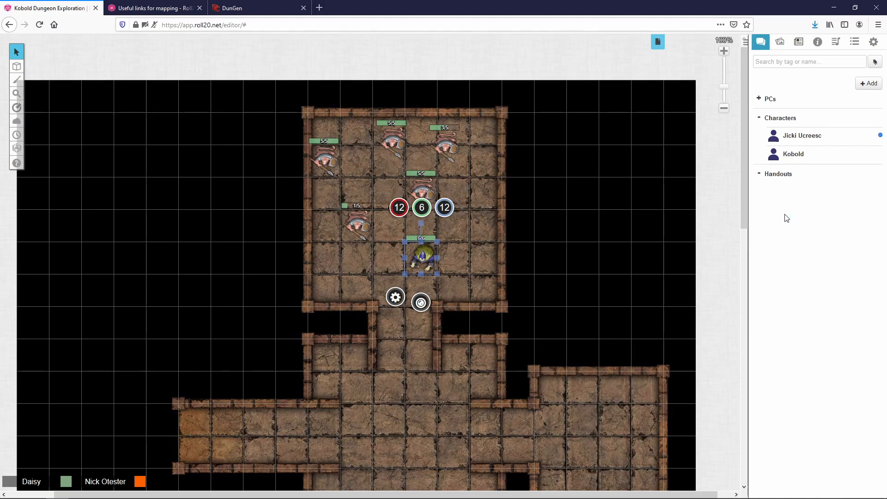
Step: Move the Jicki Ucreesc entry from Characters into the expanded PCs folder
{"action": "left_click", "coordinate": [763, 104]}
{"action": "mouse_move", "coordinate": [774, 144]}
{"action": "left_click_drag", "start_coordinate": [774, 140], "coordinate": [786, 119]}
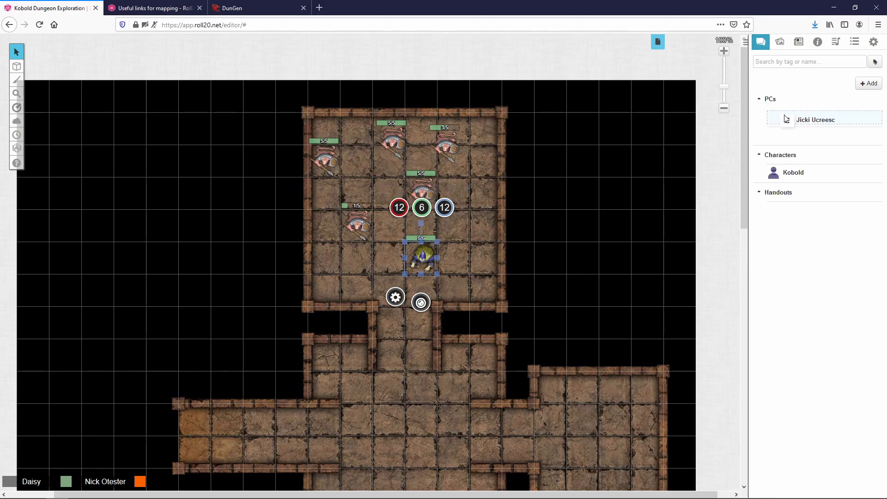
{"action": "left_click_drag", "start_coordinate": [786, 118], "coordinate": [790, 155]}
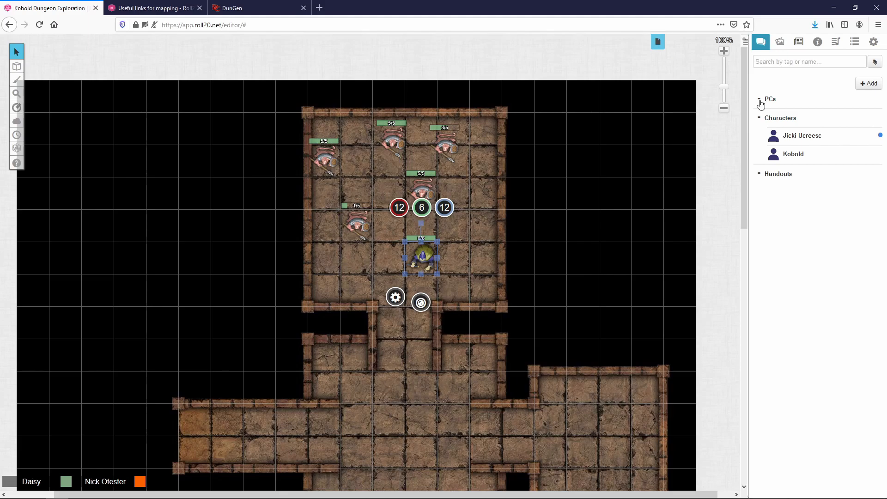
{"action": "left_click_drag", "start_coordinate": [785, 135], "coordinate": [792, 156]}
{"action": "left_click", "coordinate": [759, 99]}
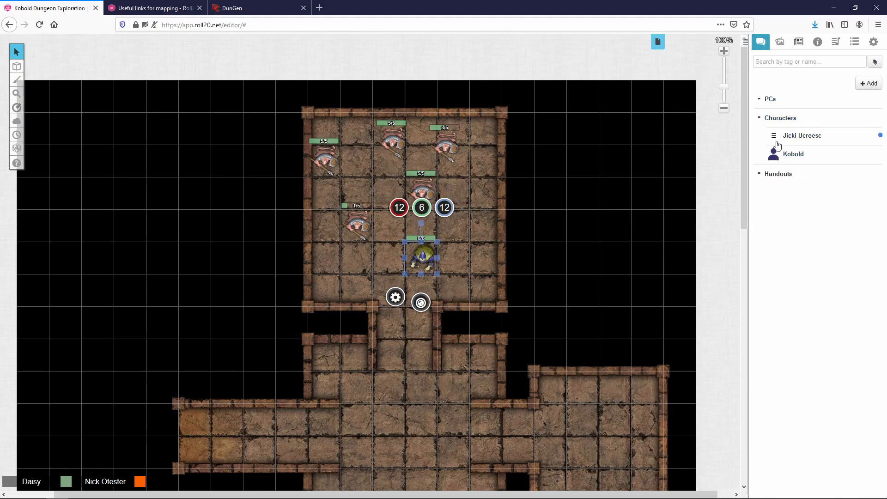
{"action": "mouse_move", "coordinate": [777, 139]}
{"action": "left_mouse_down"}
{"action": "mouse_move", "coordinate": [776, 115]}
{"action": "mouse_move", "coordinate": [776, 129]}
{"action": "left_mouse_up"}
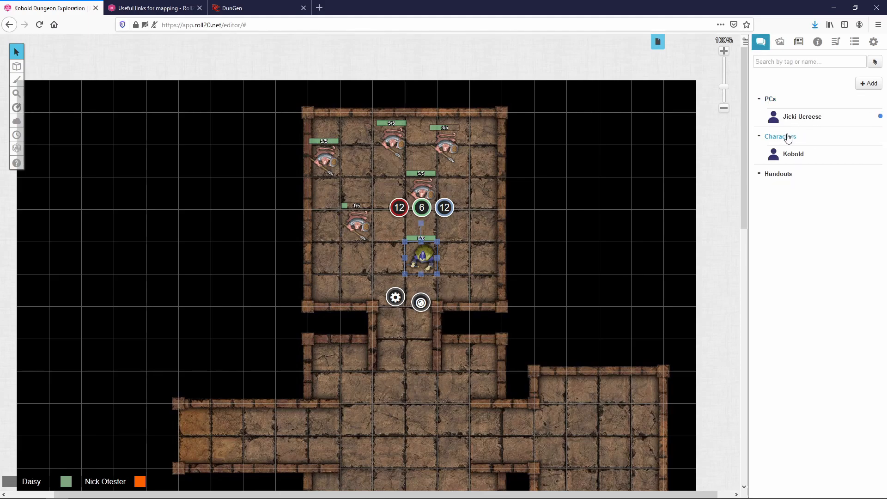
Step: Create a Monsters folder in the journal and move Kobold into it
{"action": "left_click", "coordinate": [866, 83]}
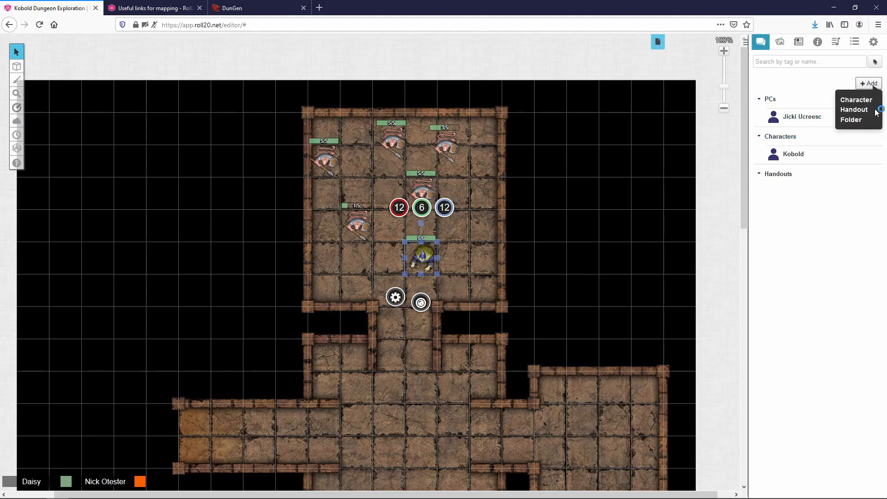
{"action": "left_click", "coordinate": [852, 120]}
{"action": "type", "text": "Monsters"}
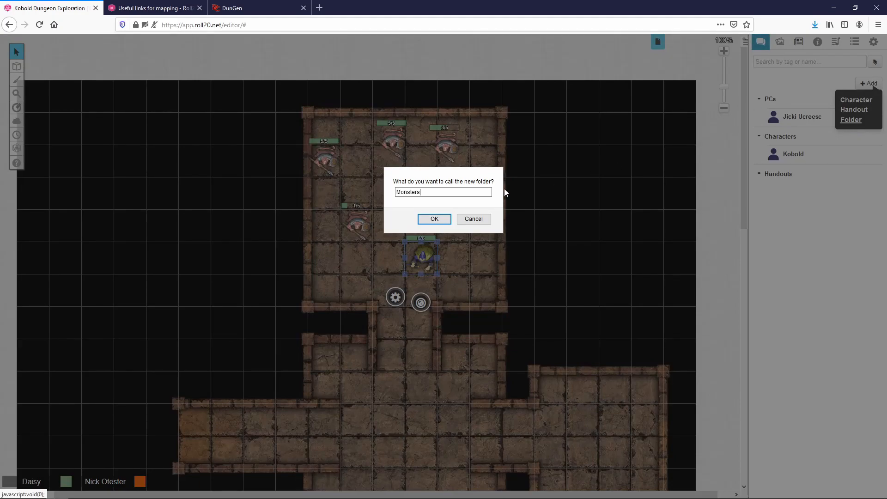
{"action": "left_click", "coordinate": [446, 223]}
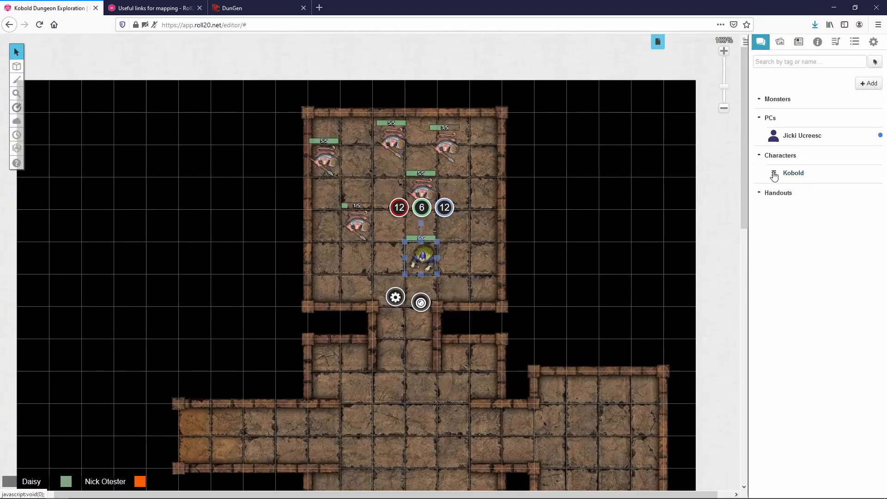
{"action": "left_click_drag", "start_coordinate": [776, 176], "coordinate": [779, 117]}
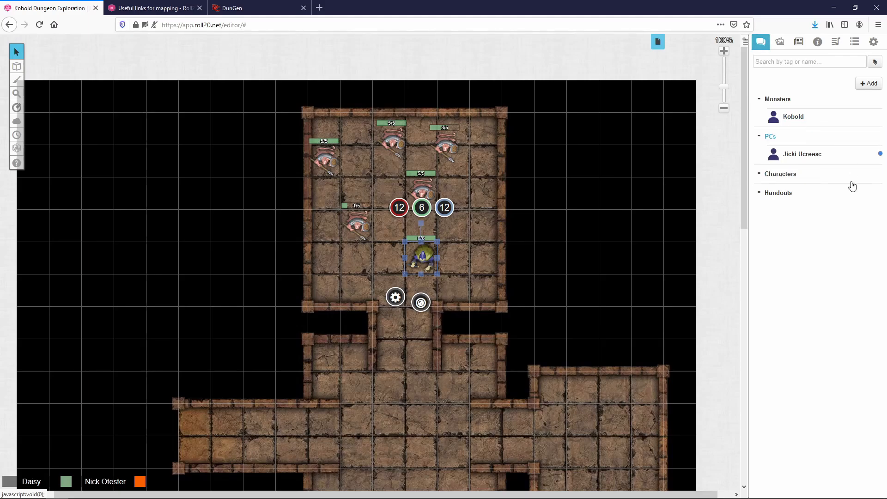
Step: Delete the empty Characters folder from the journal
{"action": "right_click", "coordinate": [776, 174]}
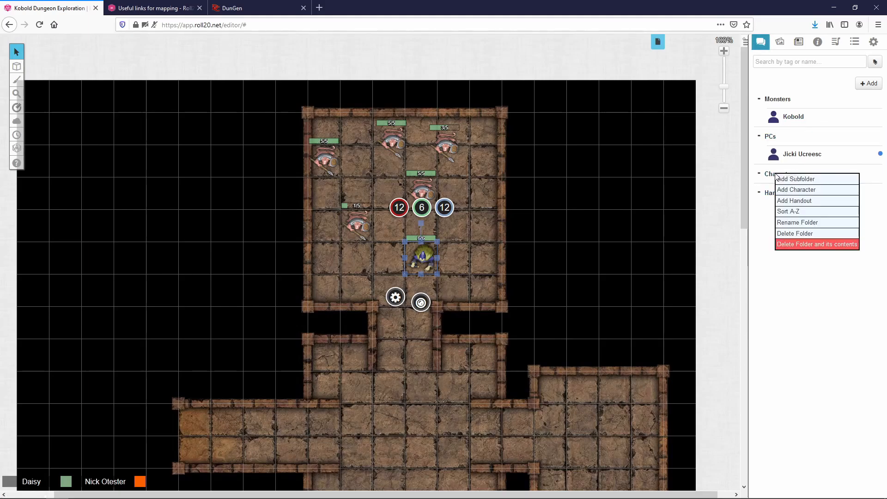
{"action": "left_click", "coordinate": [827, 233]}
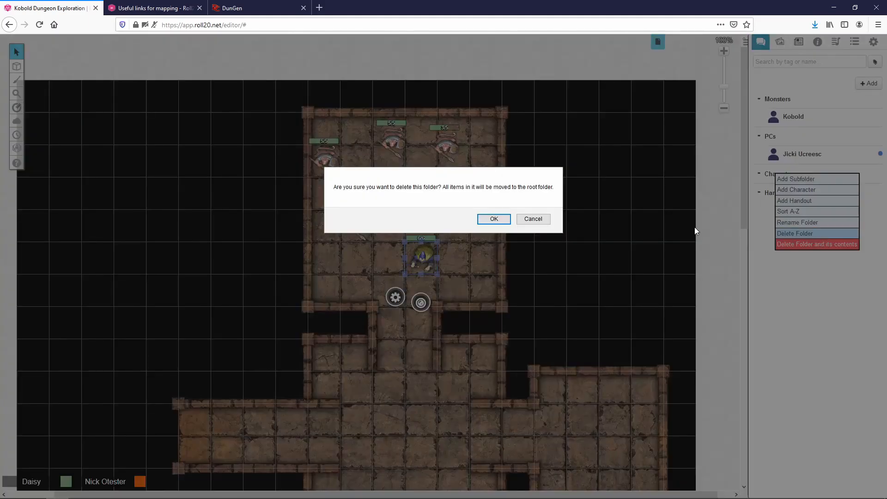
{"action": "left_click", "coordinate": [493, 219]}
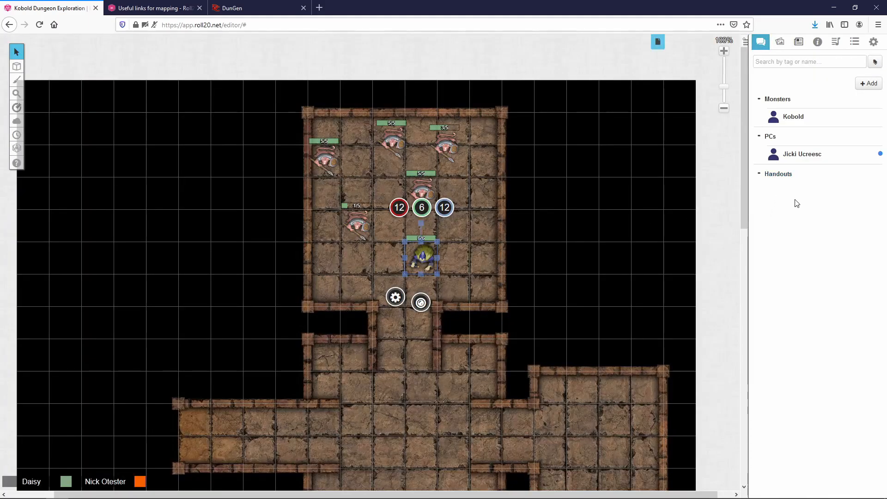